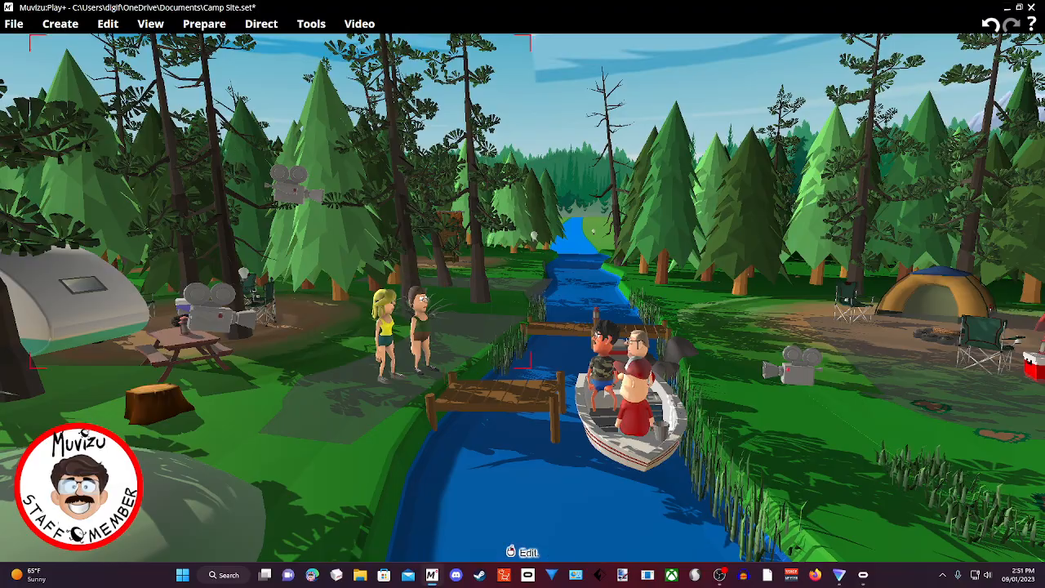
Examine the camper campsite and the forest beside the river from a raised viewpoint
{"action": "middle_click_drag", "start_coordinate": [392, 134], "coordinate": [302, 49]}
{"action": "right_click_drag", "start_coordinate": [302, 49], "coordinate": [98, 123]}
{"action": "middle_click_drag", "start_coordinate": [98, 123], "coordinate": [123, 115]}
{"action": "right_click_drag", "start_coordinate": [523, 294], "coordinate": [694, 286]}
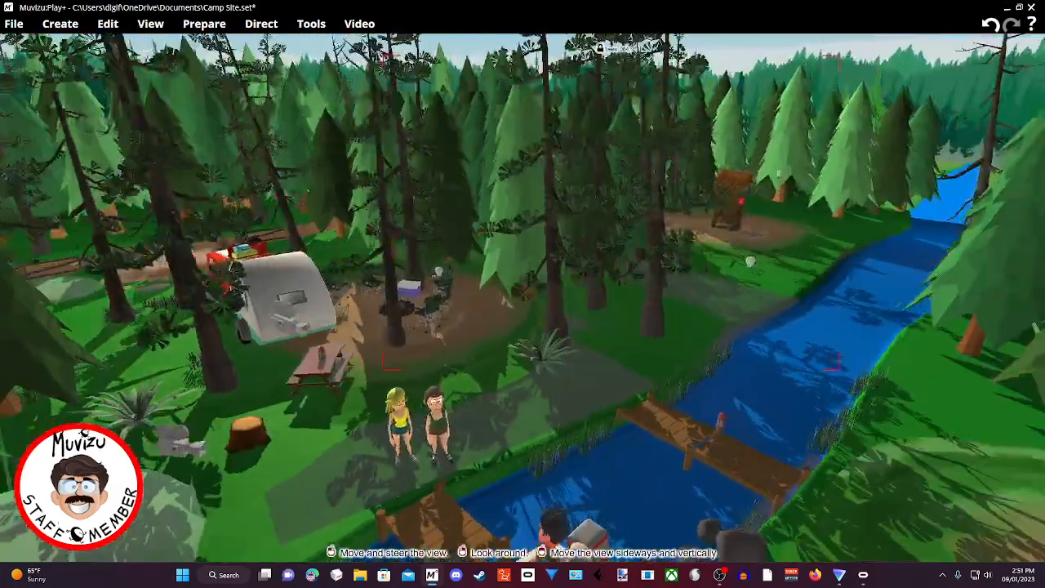
{"action": "middle_click_drag", "start_coordinate": [694, 285], "coordinate": [759, 261]}
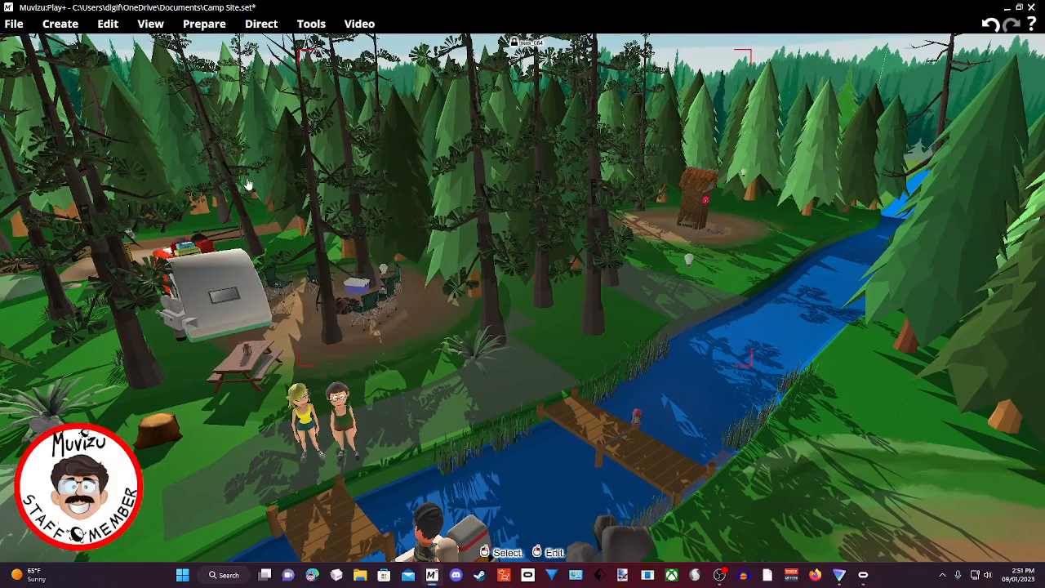
{"action": "right_click_drag", "start_coordinate": [403, 109], "coordinate": [338, 85]}
{"action": "right_click_drag", "start_coordinate": [910, 354], "coordinate": [665, 313]}
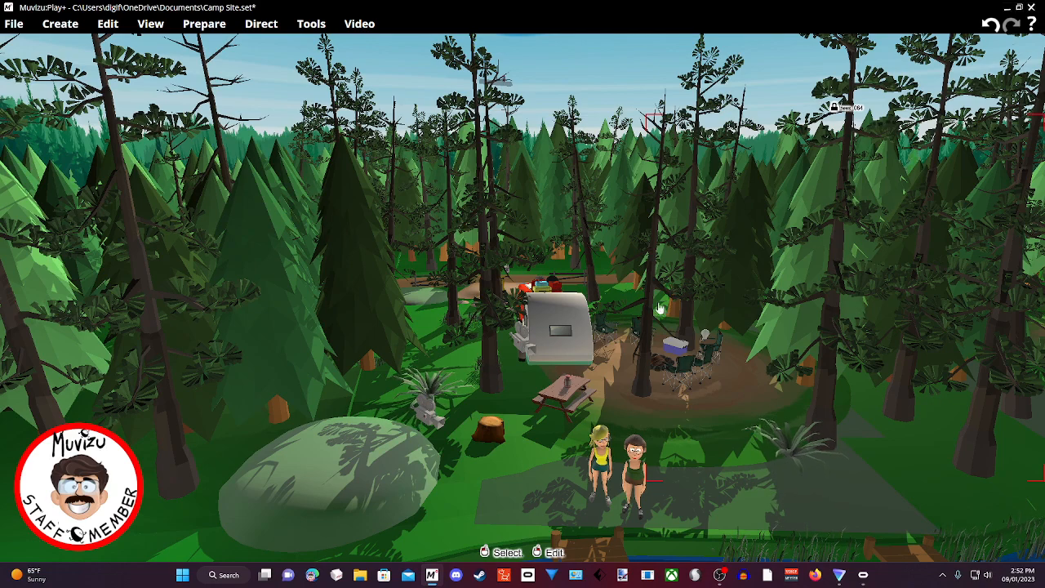
Inspect the whole camp set from high above and select the widescreen forest backdrop surrounding it
{"action": "left_click_drag", "start_coordinate": [665, 312], "coordinate": [714, 34]}
{"action": "right_click_drag", "start_coordinate": [666, 313], "coordinate": [702, 498]}
{"action": "middle_click_drag", "start_coordinate": [702, 498], "coordinate": [539, 498]}
{"action": "right_click_drag", "start_coordinate": [539, 498], "coordinate": [522, 425]}
{"action": "middle_click_drag", "start_coordinate": [522, 424], "coordinate": [608, 445]}
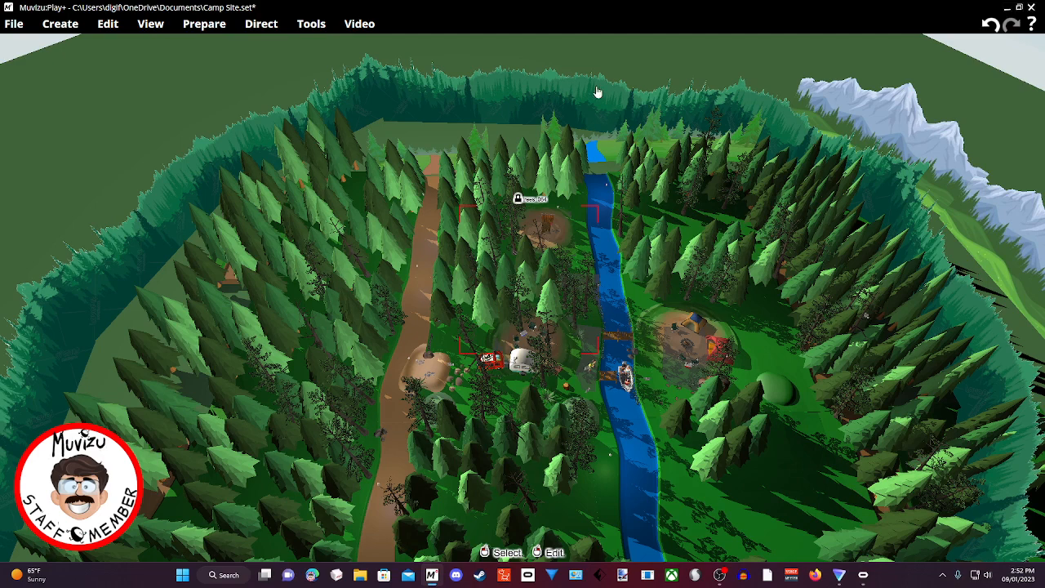
{"action": "left_click", "coordinate": [594, 156]}
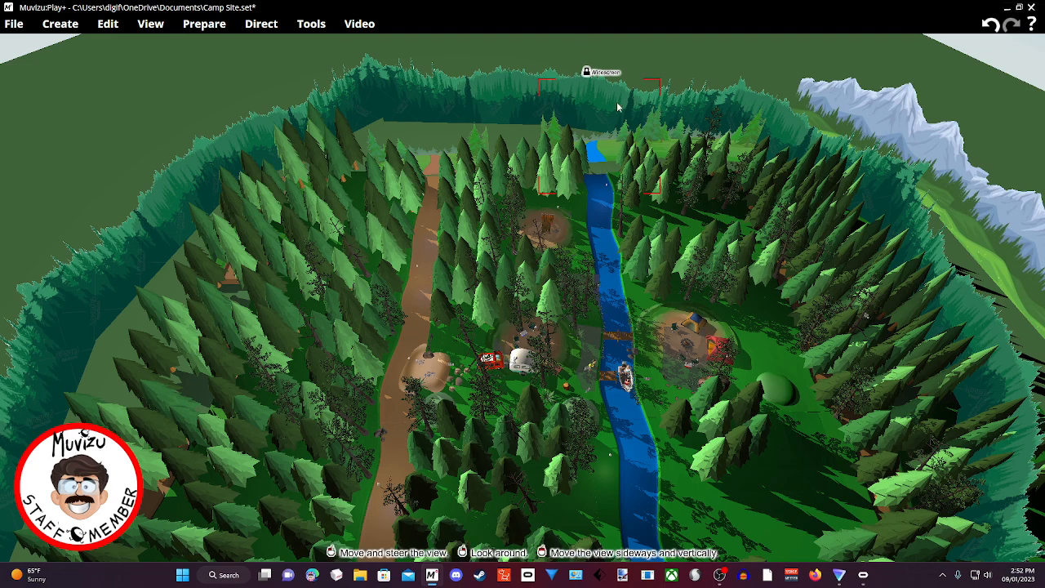
{"action": "right_click_drag", "start_coordinate": [749, 79], "coordinate": [740, 83]}
{"action": "right_click_drag", "start_coordinate": [645, 237], "coordinate": [645, 237]}
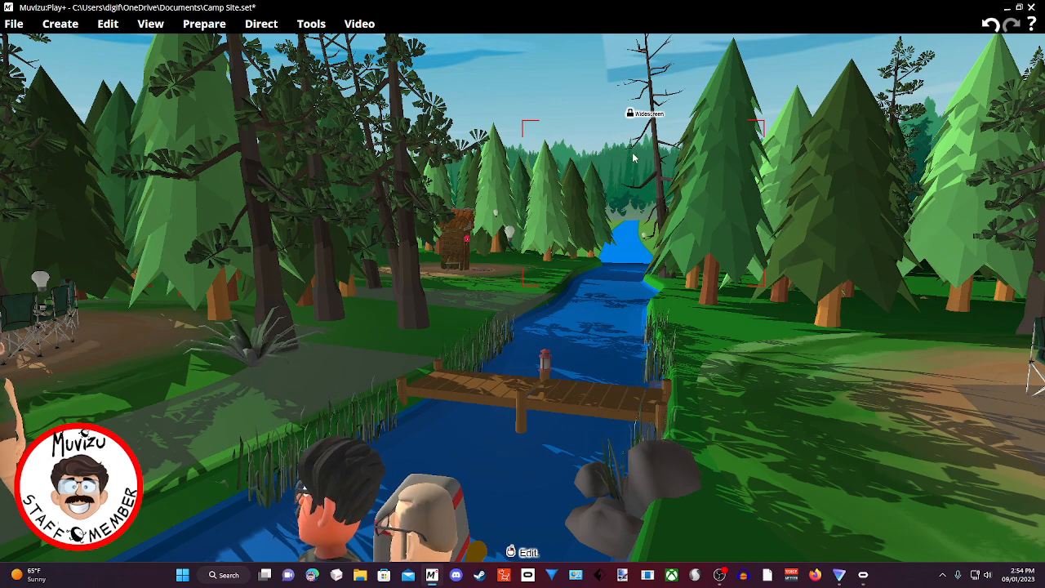
Survey the treeline and backdrop from the river past the camper site round to the mountains behind the tents
{"action": "middle_click_drag", "start_coordinate": [709, 292], "coordinate": [719, 375]}
{"action": "right_click_drag", "start_coordinate": [718, 375], "coordinate": [522, 376]}
{"action": "middle_click_drag", "start_coordinate": [523, 375], "coordinate": [698, 167]}
{"action": "right_click_drag", "start_coordinate": [698, 167], "coordinate": [837, 189]}
{"action": "middle_click_drag", "start_coordinate": [314, 56], "coordinate": [458, 57]}
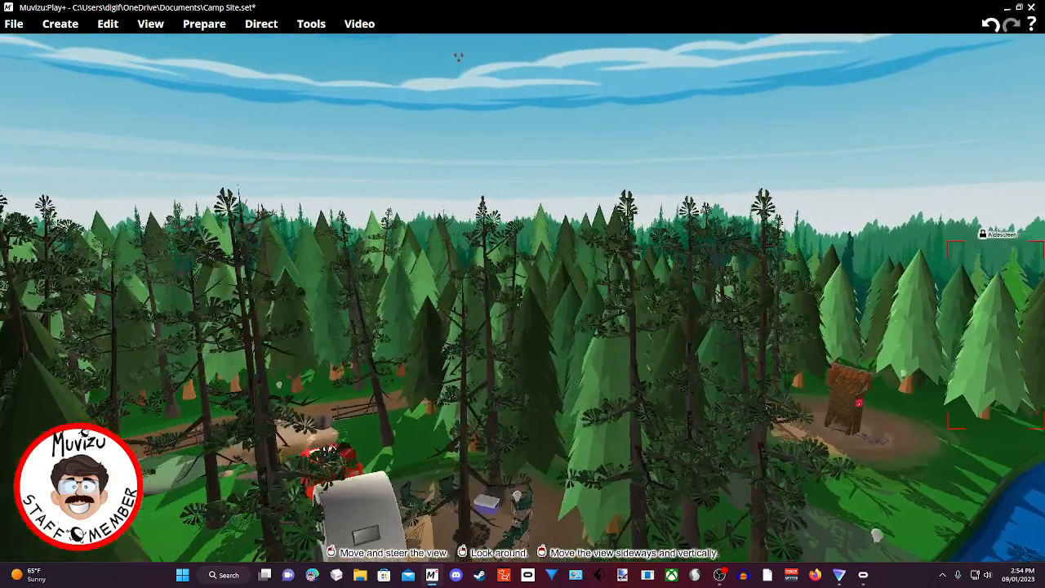
{"action": "middle_click_drag", "start_coordinate": [536, 383], "coordinate": [560, 382]}
{"action": "right_click_drag", "start_coordinate": [463, 337], "coordinate": [718, 372]}
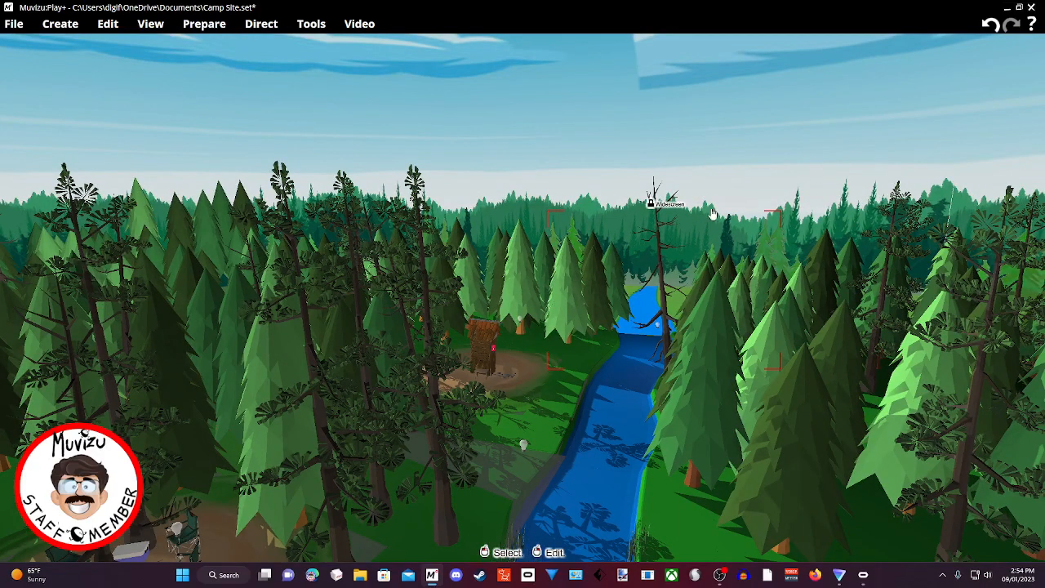
{"action": "right_click_drag", "start_coordinate": [716, 168], "coordinate": [882, 200]}
{"action": "middle_click_drag", "start_coordinate": [716, 168], "coordinate": [645, 193]}
{"action": "right_click_drag", "start_coordinate": [645, 192], "coordinate": [786, 241]}
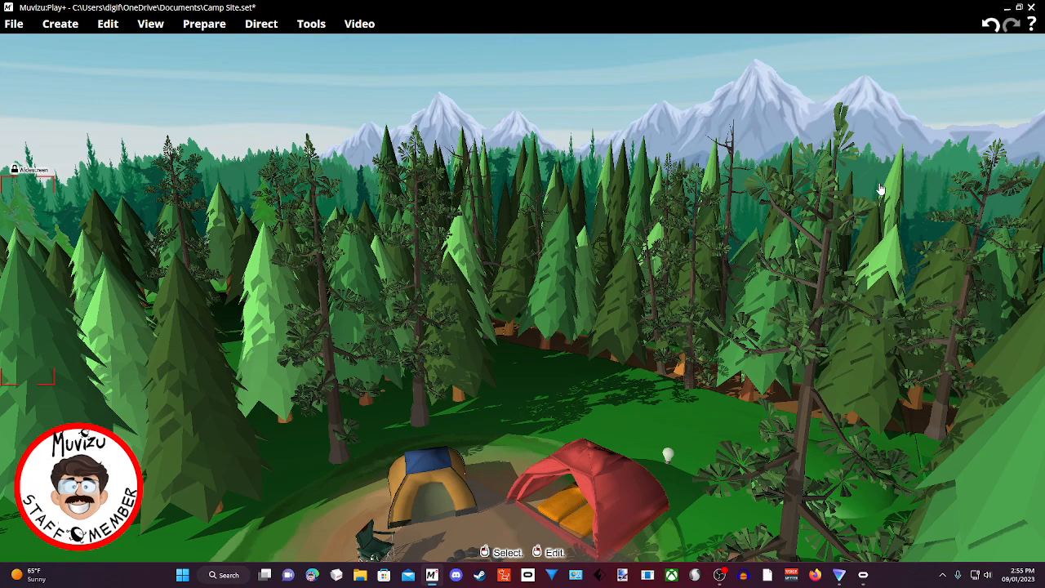
Examine the tent campsite, the docks and the fishing boat, and the grassy mound on the opposite riverbank
{"action": "left_click_drag", "start_coordinate": [618, 228], "coordinate": [857, 210]}
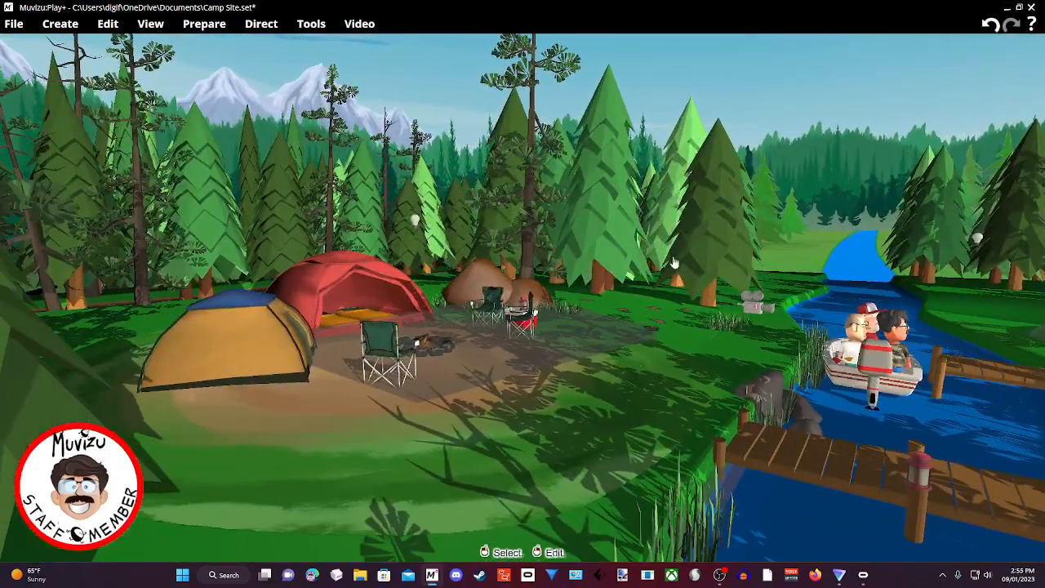
{"action": "left_click_drag", "start_coordinate": [539, 334], "coordinate": [596, 334]}
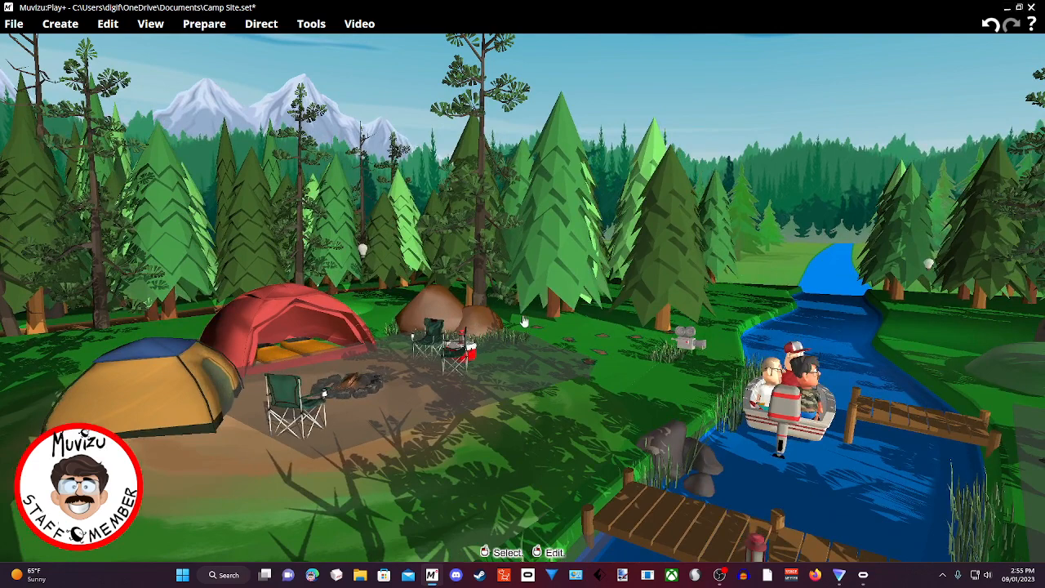
{"action": "left_click_drag", "start_coordinate": [505, 384], "coordinate": [573, 384]}
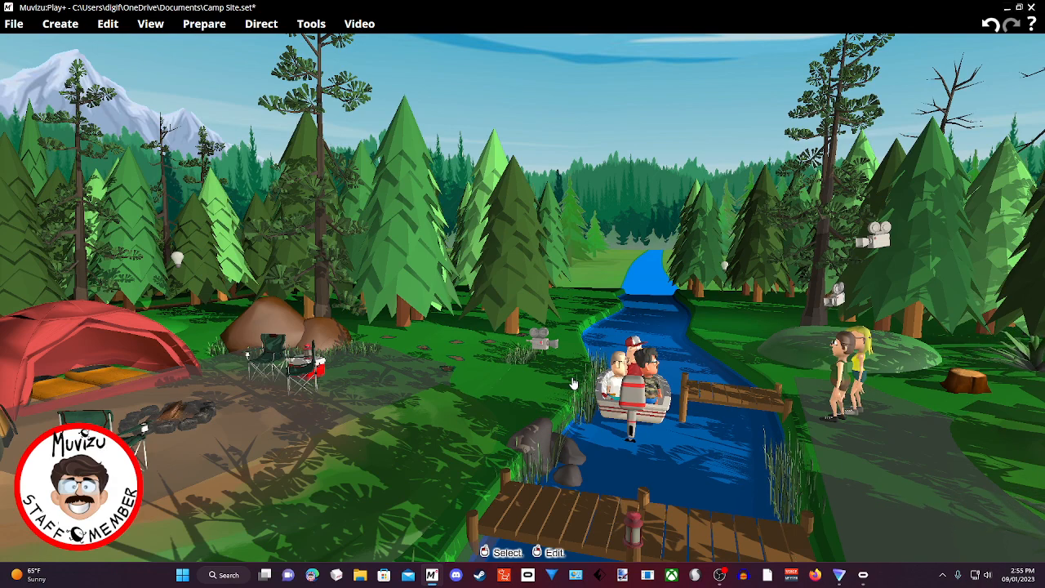
{"action": "mouse_move", "coordinate": [575, 382]}
{"action": "left_mouse_down"}
{"action": "mouse_move", "coordinate": [864, 247]}
{"action": "mouse_move", "coordinate": [874, 489]}
{"action": "mouse_move", "coordinate": [849, 514]}
{"action": "mouse_move", "coordinate": [898, 400]}
{"action": "mouse_move", "coordinate": [878, 527]}
{"action": "mouse_move", "coordinate": [825, 408]}
{"action": "mouse_move", "coordinate": [915, 465]}
{"action": "mouse_move", "coordinate": [972, 522]}
{"action": "mouse_move", "coordinate": [955, 506]}
{"action": "mouse_move", "coordinate": [563, 369]}
{"action": "left_mouse_up"}
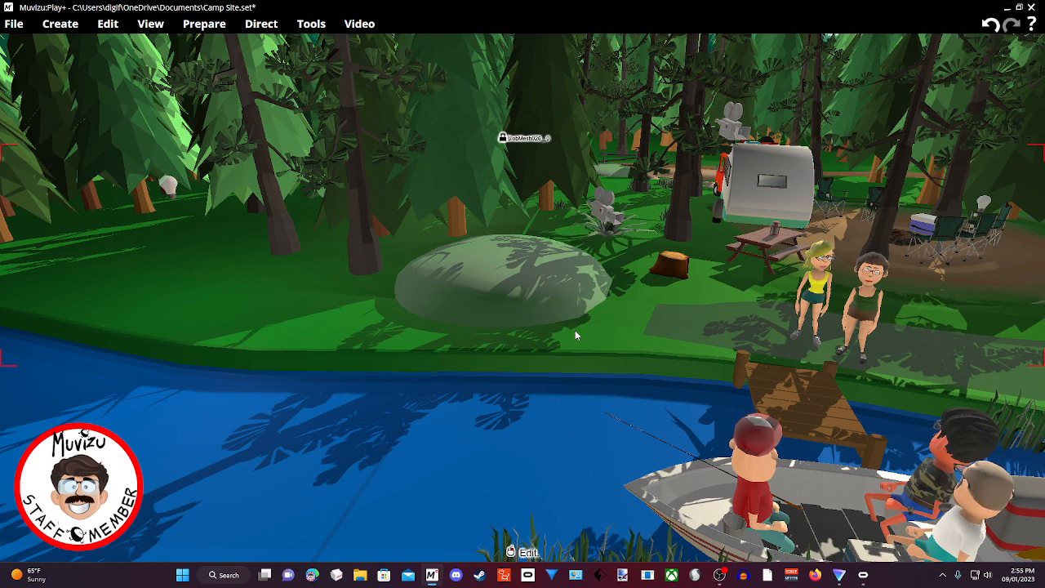
{"action": "right_click_drag", "start_coordinate": [614, 323], "coordinate": [508, 337]}
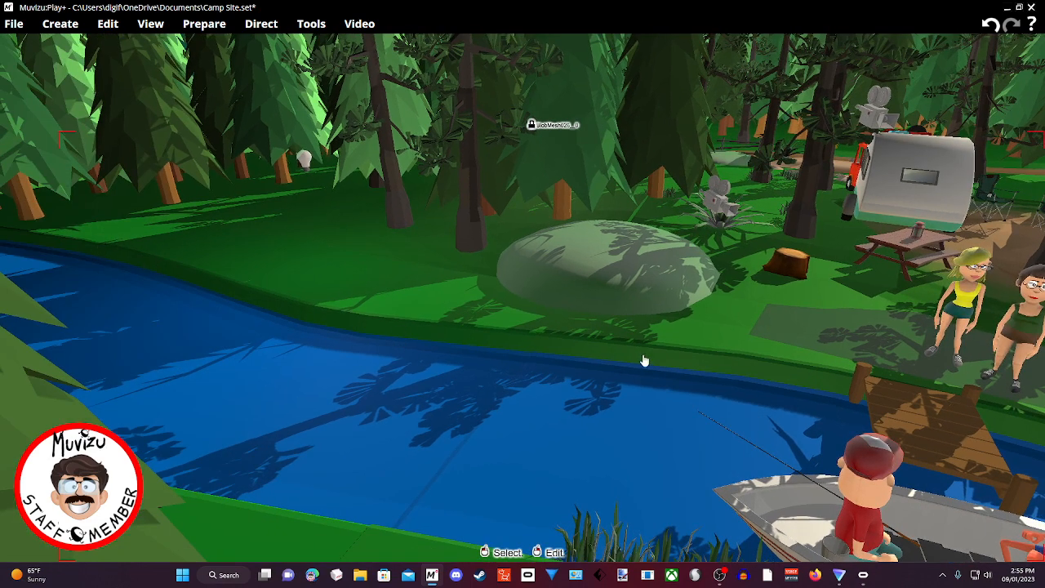
{"action": "mouse_move", "coordinate": [761, 301]}
{"action": "right_mouse_down", "text": "shift"}
{"action": "mouse_move", "coordinate": [964, 297]}
{"action": "mouse_move", "coordinate": [749, 301]}
{"action": "right_mouse_up", "text": "shift"}
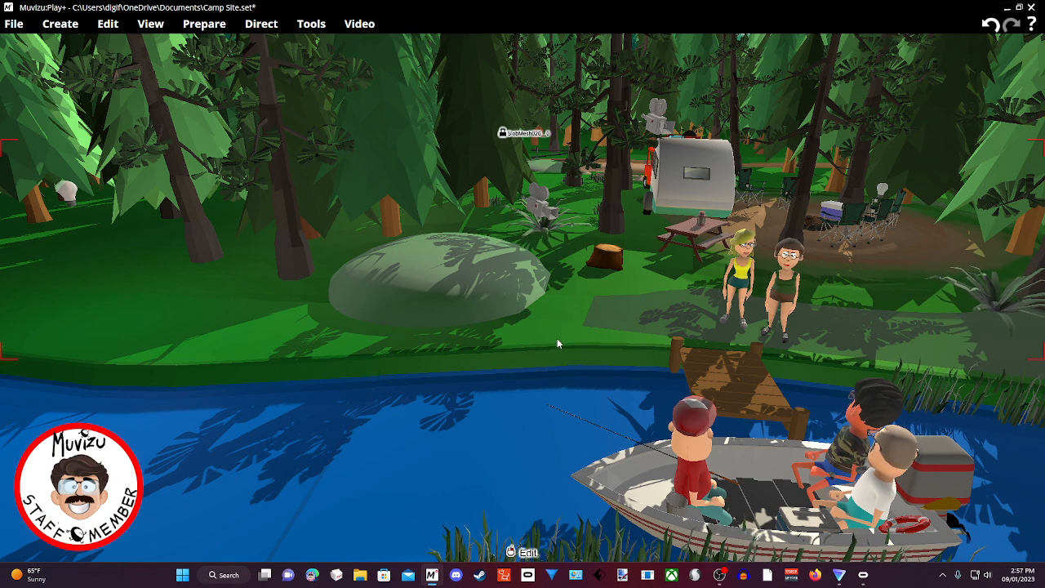
Inspect the riverbanks and water surface up close, selecting the grey boat and the large ground mesh in turn
{"action": "left_click_drag", "start_coordinate": [546, 365], "coordinate": [614, 260]}
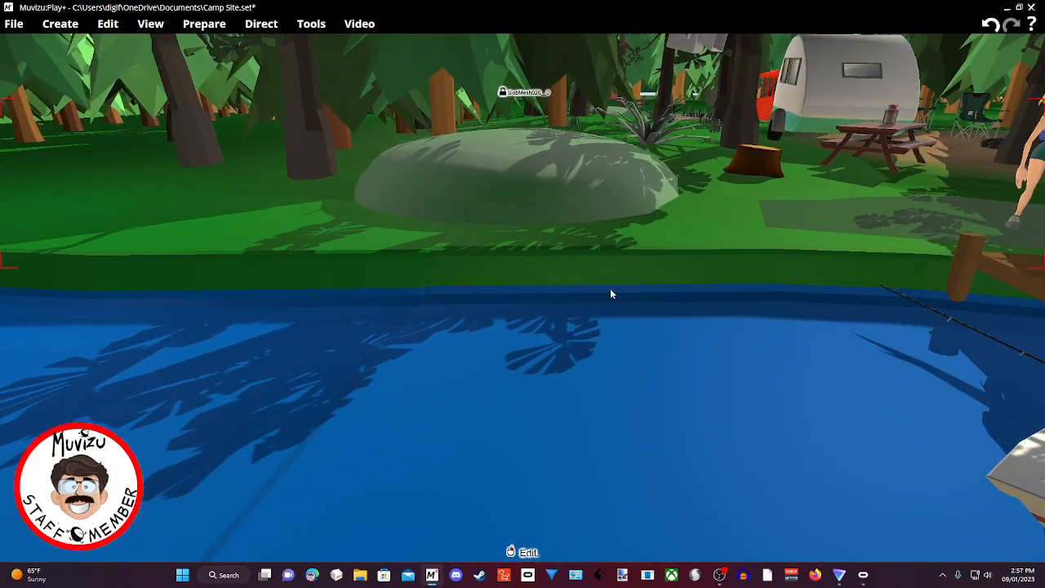
{"action": "left_click_drag", "start_coordinate": [609, 296], "coordinate": [798, 327]}
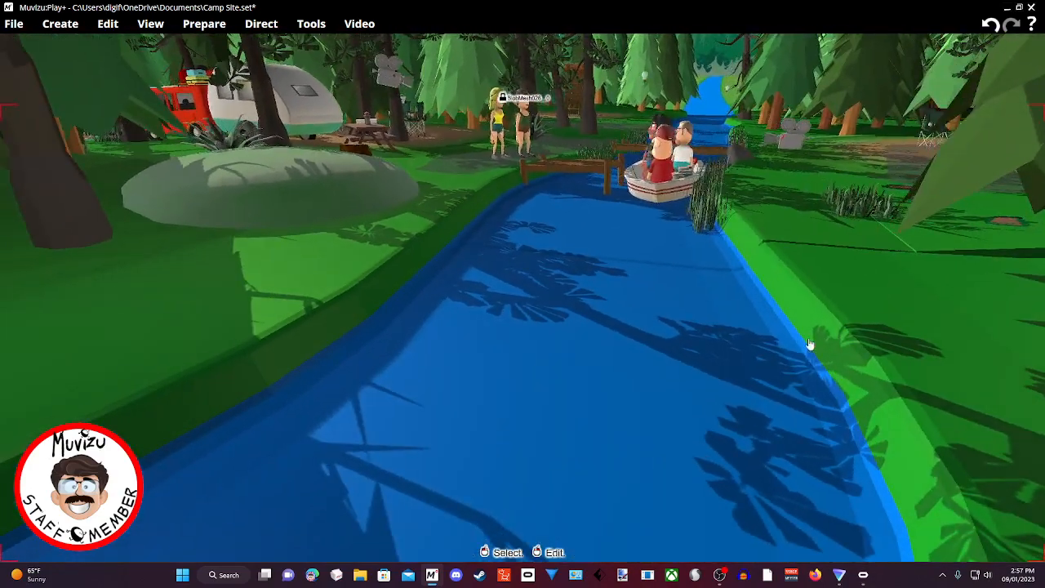
{"action": "left_click_drag", "start_coordinate": [581, 322], "coordinate": [477, 213]}
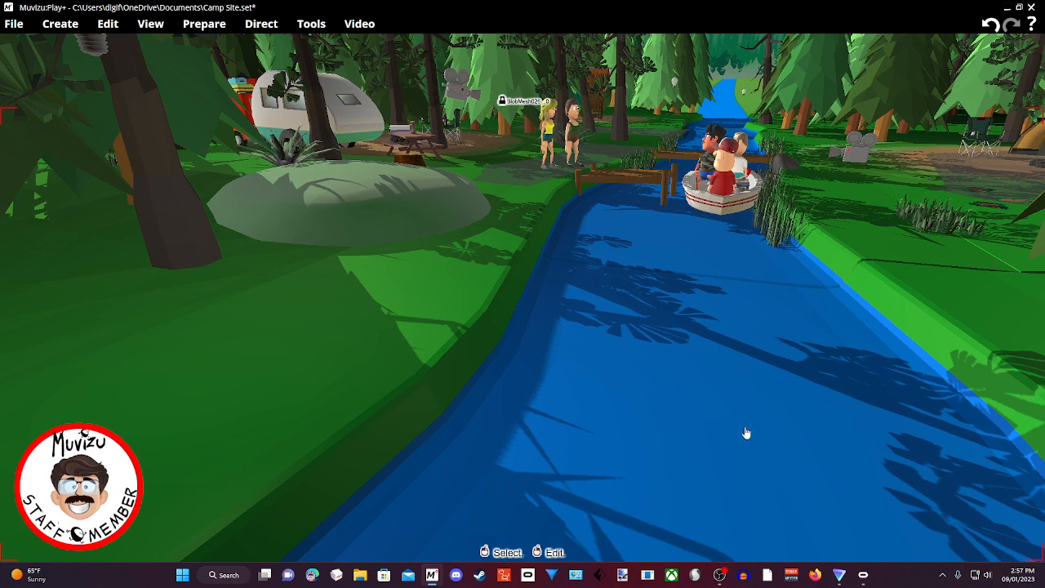
{"action": "left_click", "coordinate": [702, 179]}
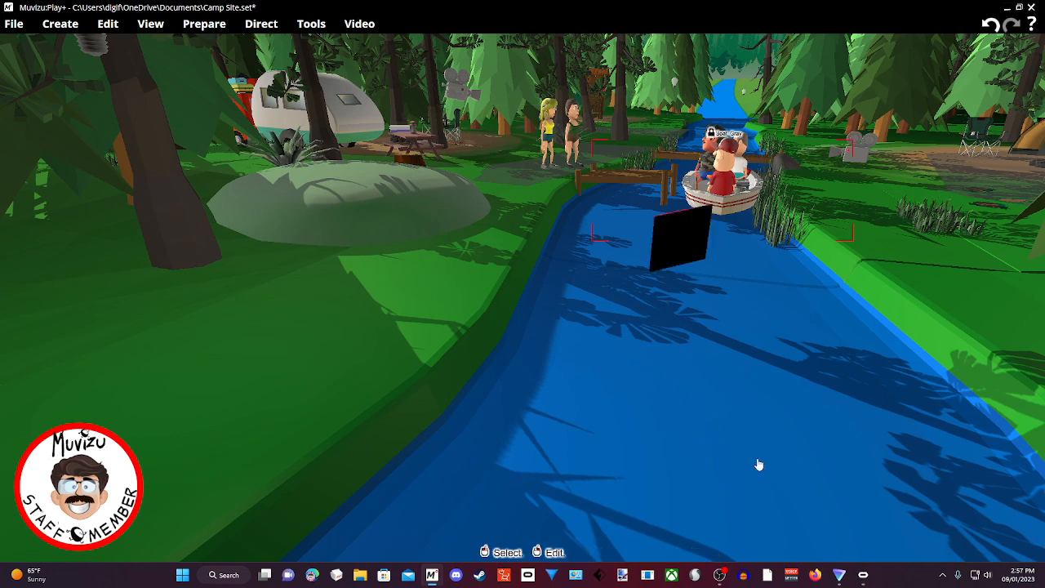
{"action": "left_click", "coordinate": [816, 402]}
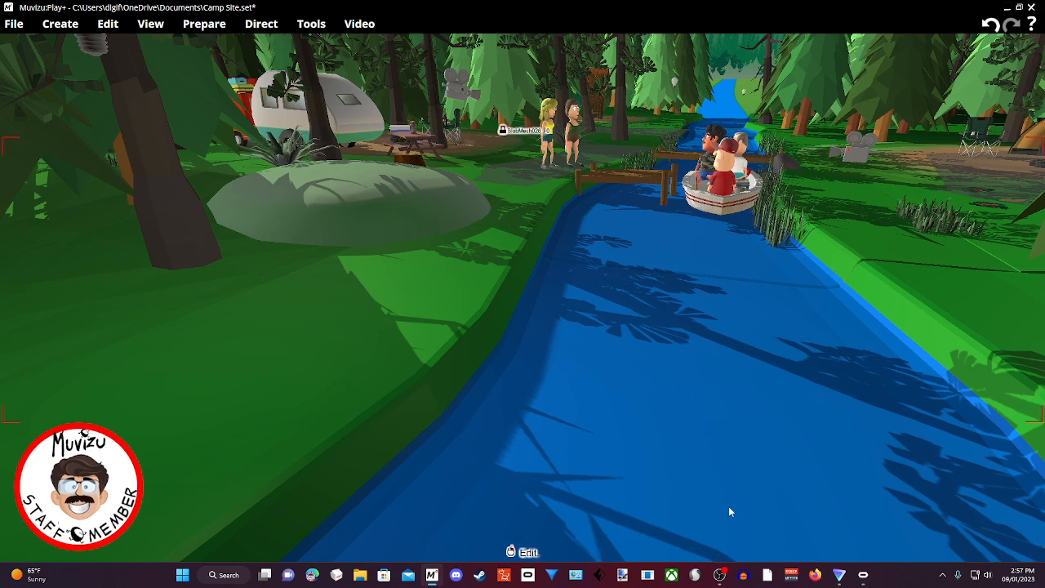
{"action": "left_click_drag", "start_coordinate": [730, 511], "coordinate": [678, 285]}
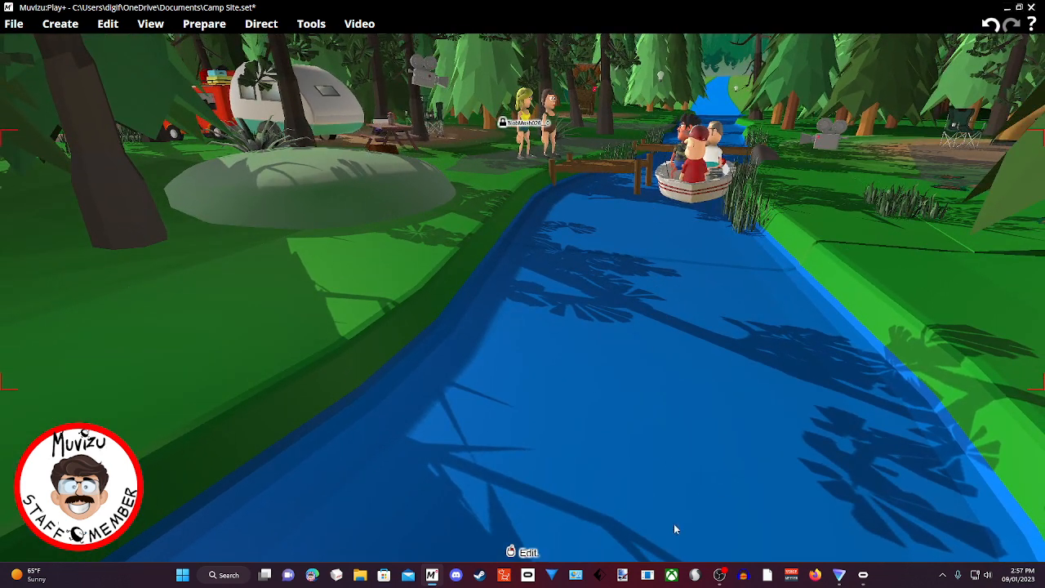
{"action": "left_click_drag", "start_coordinate": [661, 501], "coordinate": [338, 422]}
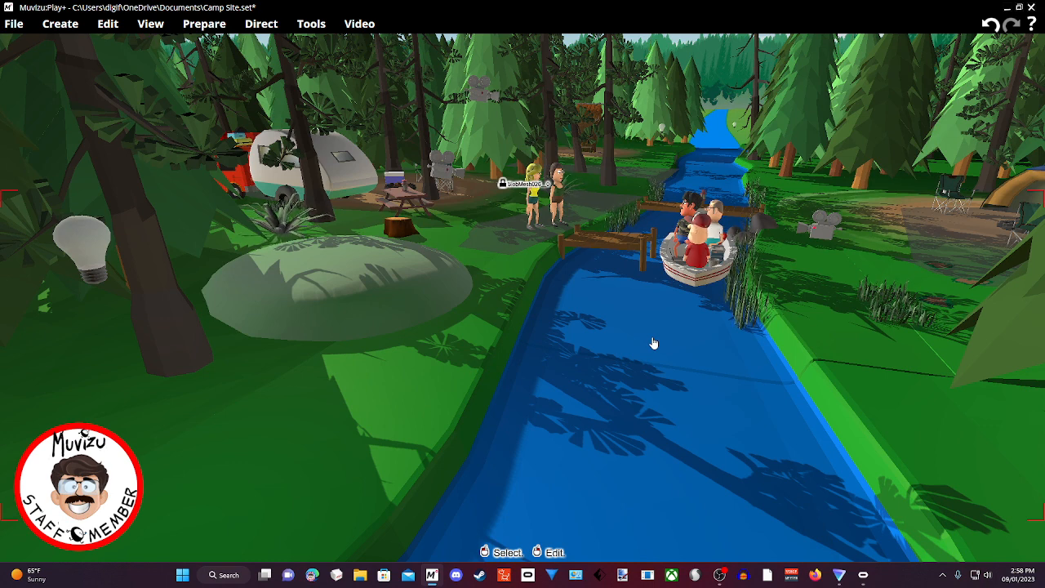
{"action": "right_click_drag", "start_coordinate": [651, 348], "coordinate": [601, 57]}
{"action": "right_click_drag", "start_coordinate": [612, 390], "coordinate": [584, 493]}
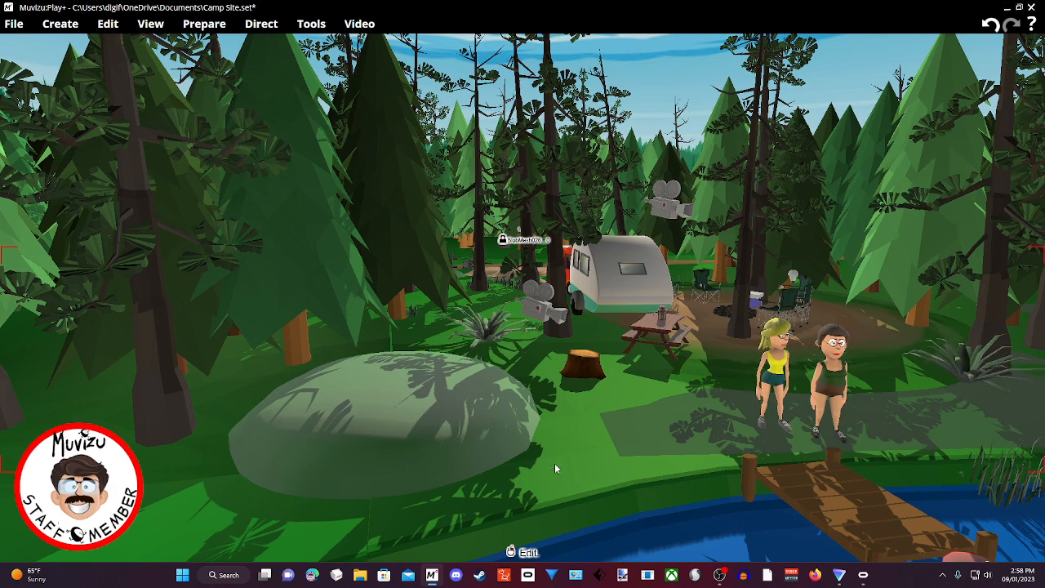
Select the camper and examine it together with the picnic table, tree stump and surrounding plants
{"action": "left_click_drag", "start_coordinate": [502, 240], "coordinate": [530, 381]}
{"action": "left_click", "coordinate": [542, 314]}
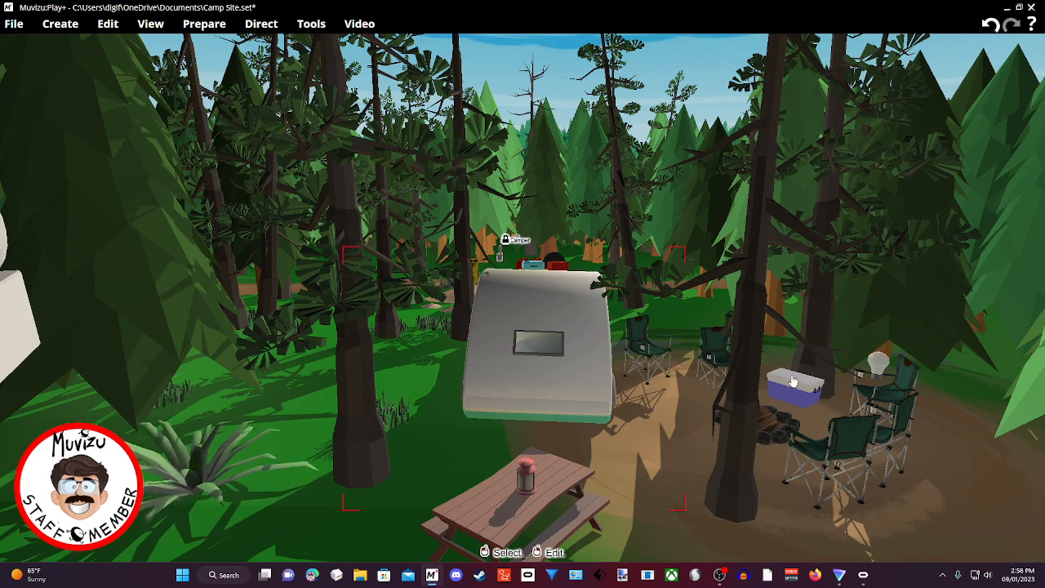
{"action": "left_click_drag", "start_coordinate": [615, 410], "coordinate": [682, 343]}
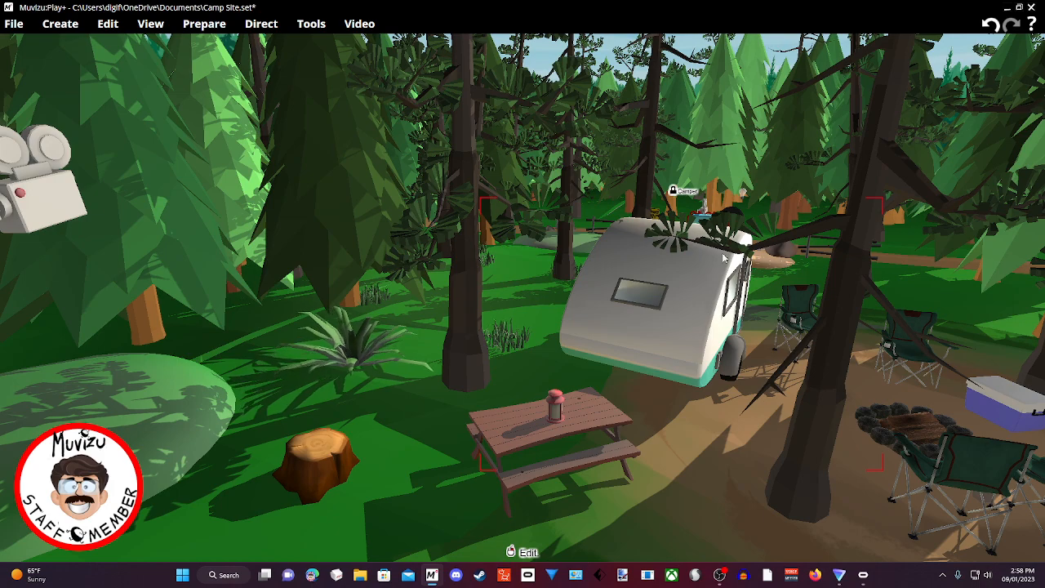
{"action": "left_click_drag", "start_coordinate": [672, 469], "coordinate": [506, 458]}
{"action": "middle_click_drag", "start_coordinate": [506, 457], "coordinate": [431, 427]}
{"action": "right_click_drag", "start_coordinate": [431, 428], "coordinate": [691, 465]}
{"action": "left_click_drag", "start_coordinate": [758, 466], "coordinate": [707, 484]}
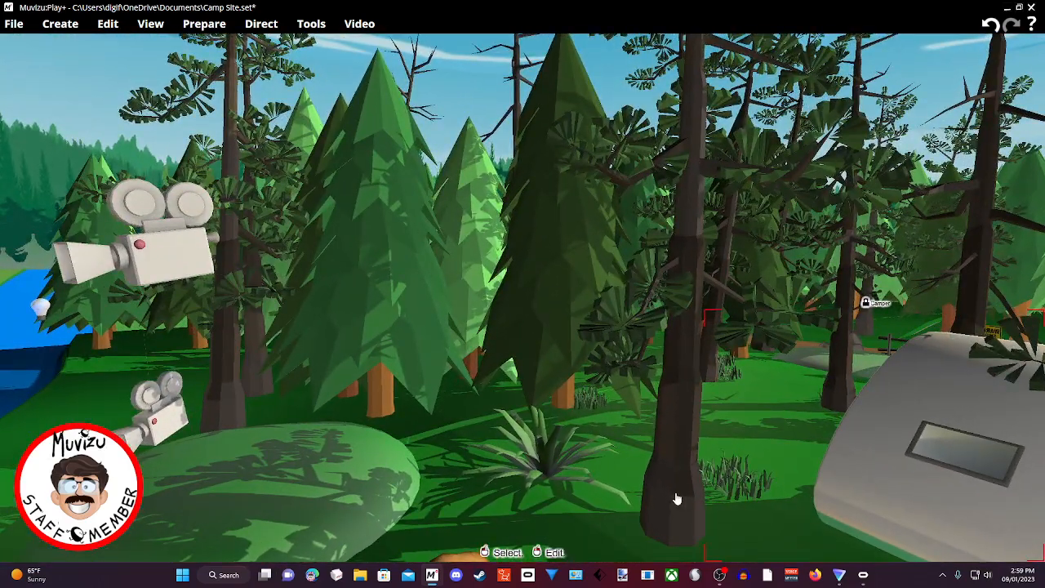
{"action": "left_click_drag", "start_coordinate": [771, 461], "coordinate": [647, 486]}
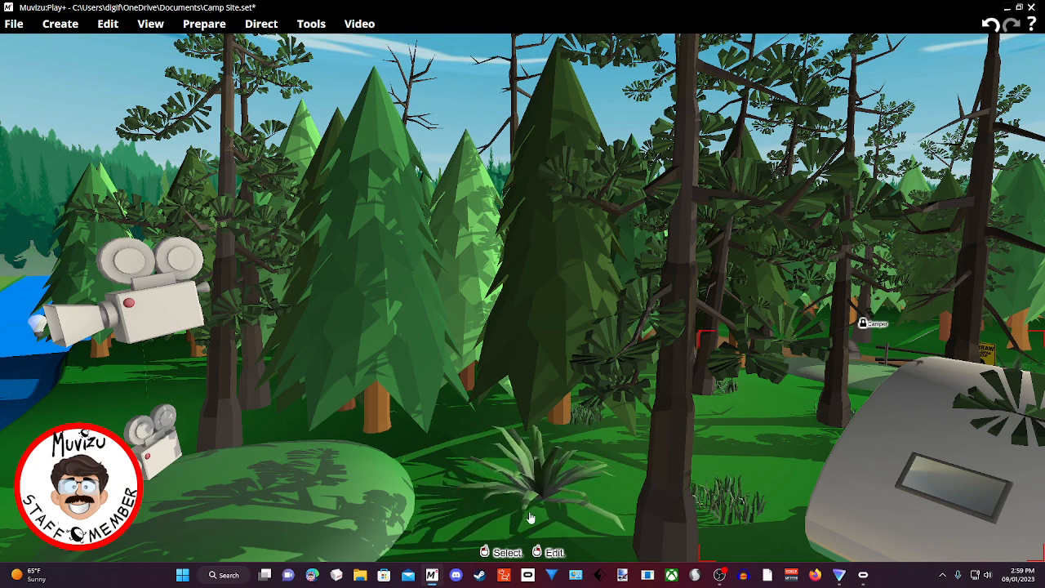
{"action": "left_click_drag", "start_coordinate": [562, 431], "coordinate": [563, 365]}
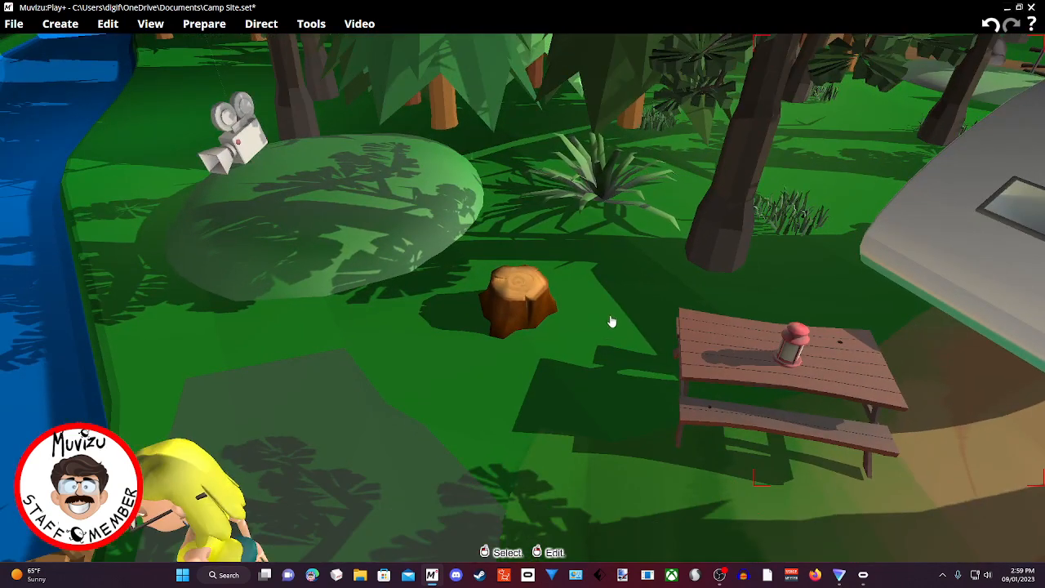
Inspect the tall pines and bare trees at treetop height around the camper site
{"action": "right_click_drag", "start_coordinate": [609, 326], "coordinate": [698, 130]}
{"action": "middle_click_drag", "start_coordinate": [612, 308], "coordinate": [621, 157]}
{"action": "left_click_drag", "start_coordinate": [632, 155], "coordinate": [636, 85]}
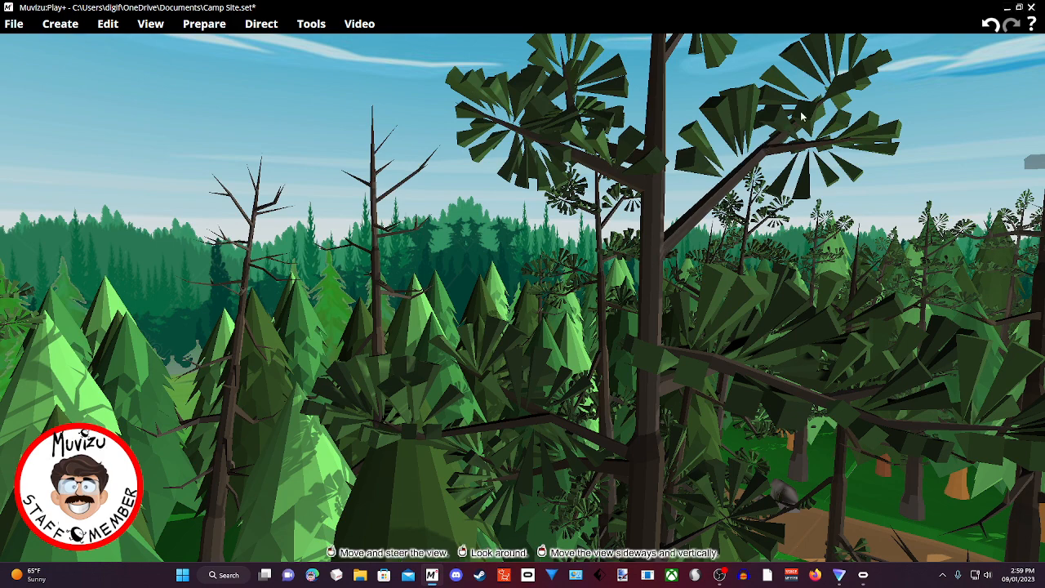
{"action": "left_click_drag", "start_coordinate": [772, 224], "coordinate": [657, 174]}
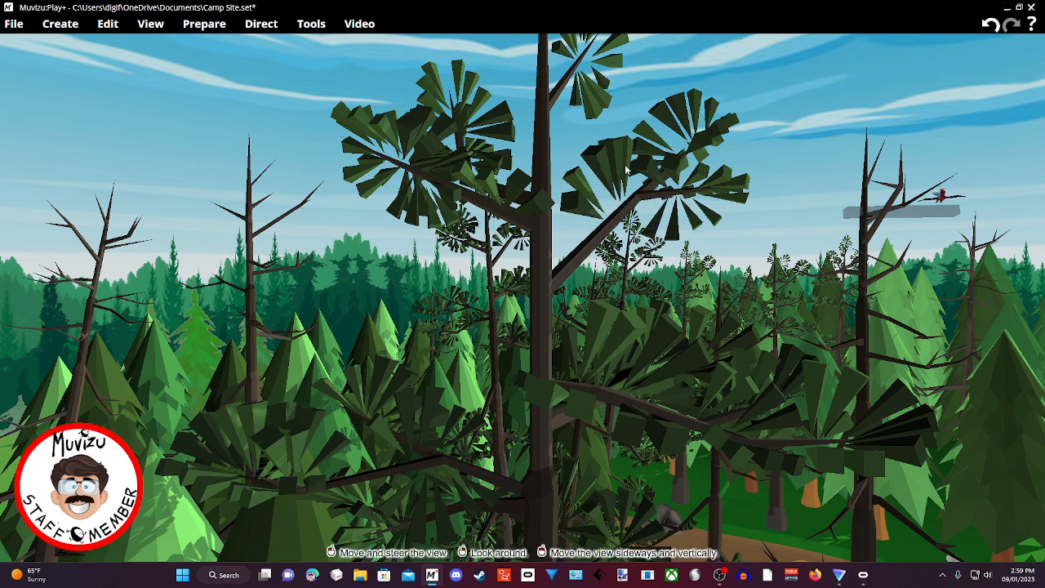
{"action": "left_click_drag", "start_coordinate": [602, 187], "coordinate": [316, 406]}
{"action": "middle_click_drag", "start_coordinate": [315, 406], "coordinate": [343, 359]}
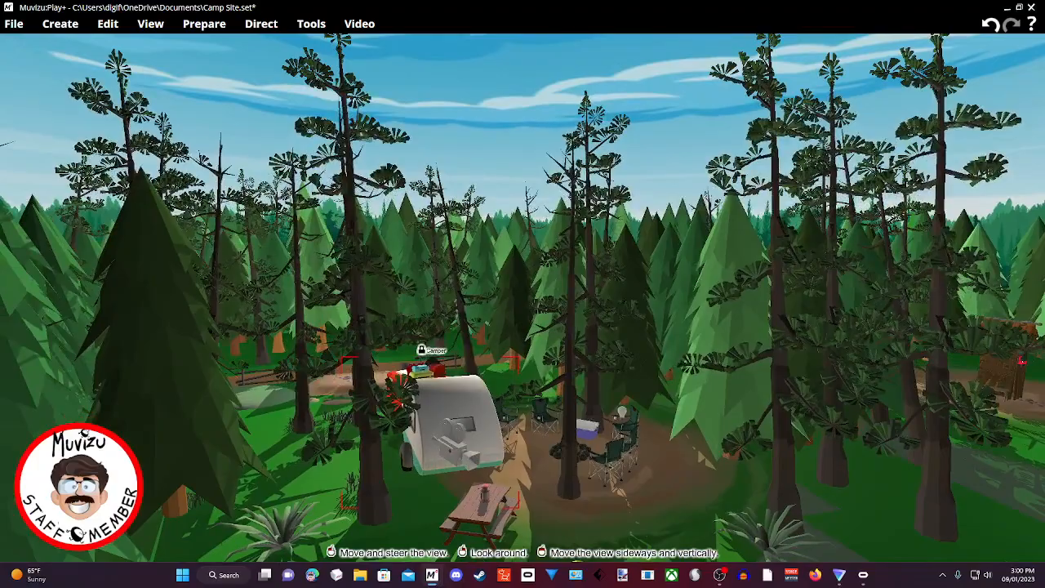
{"action": "left_click_drag", "start_coordinate": [346, 378], "coordinate": [657, 21]}
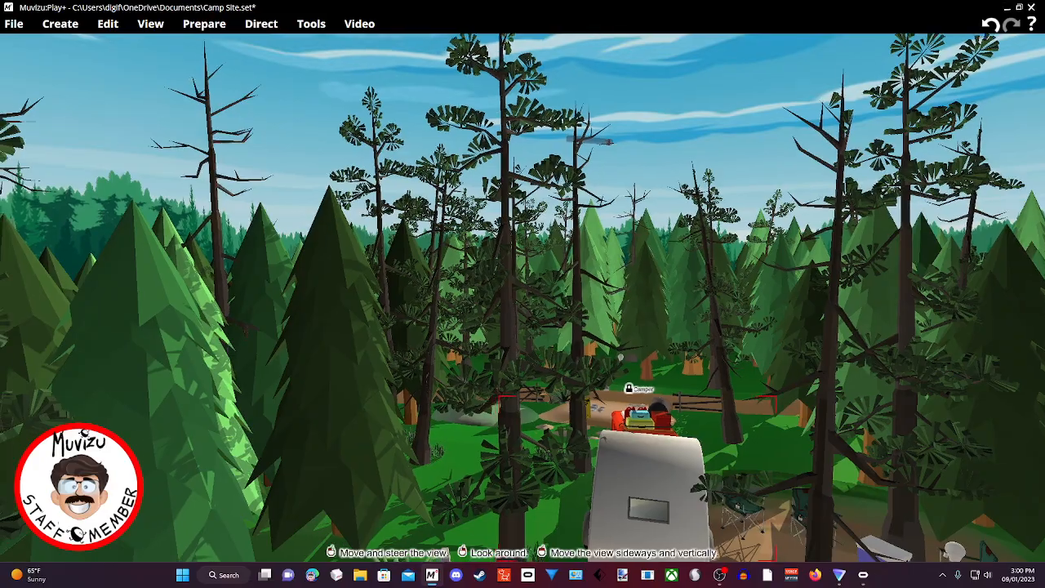
Look over the camper site at ground level, the boat on the river, and the brown boulders on the far bank
{"action": "right_click_drag", "start_coordinate": [691, 261], "coordinate": [735, 408]}
{"action": "left_click_drag", "start_coordinate": [559, 351], "coordinate": [568, 465]}
{"action": "right_click_drag", "start_coordinate": [567, 466], "coordinate": [498, 383]}
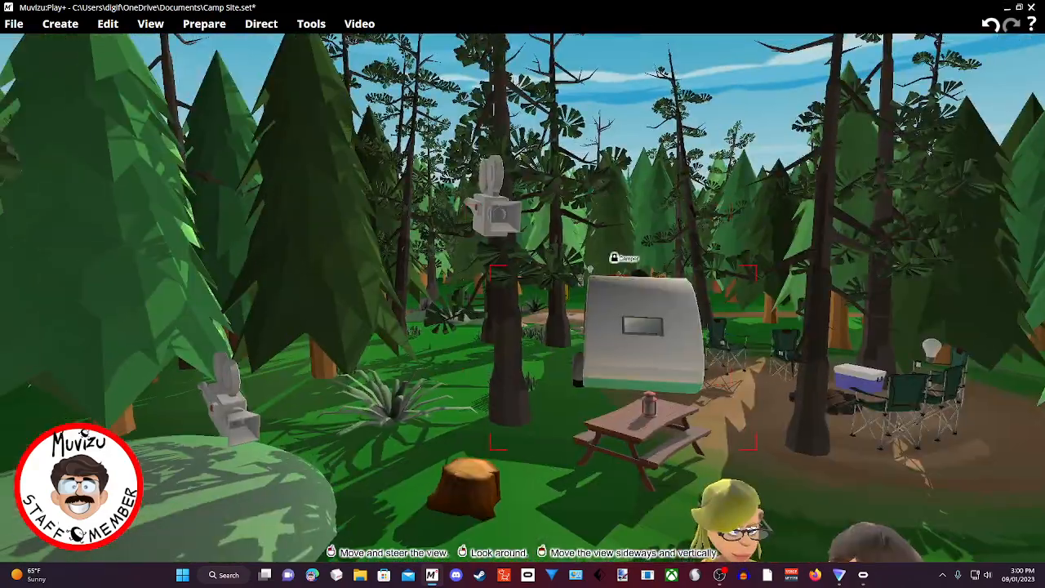
{"action": "middle_click_drag", "start_coordinate": [522, 343], "coordinate": [686, 343]}
{"action": "right_click_drag", "start_coordinate": [686, 343], "coordinate": [563, 343]}
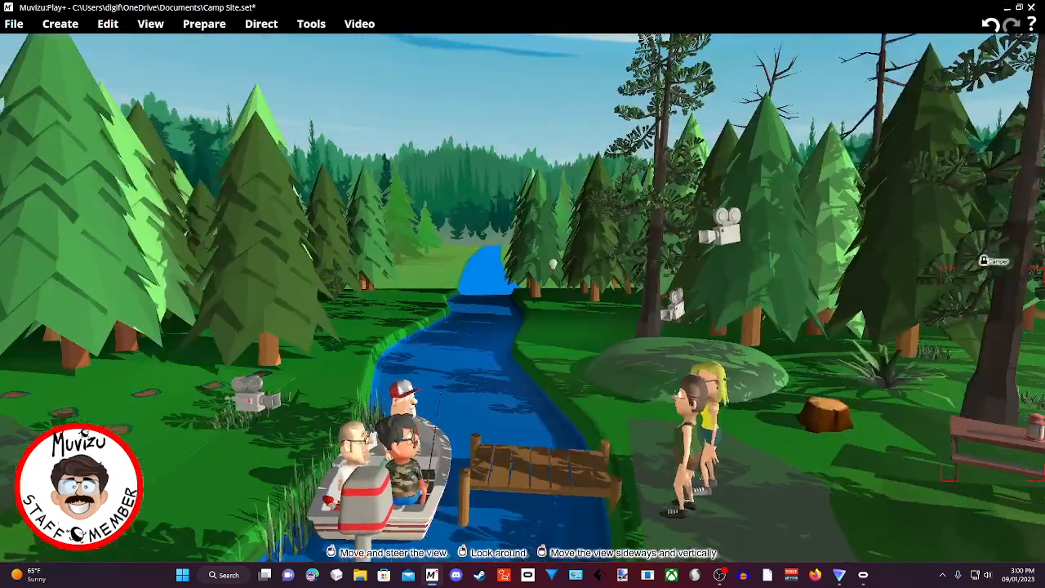
{"action": "right_click_drag", "start_coordinate": [523, 343], "coordinate": [433, 343]}
{"action": "left_click_drag", "start_coordinate": [478, 212], "coordinate": [477, 148]}
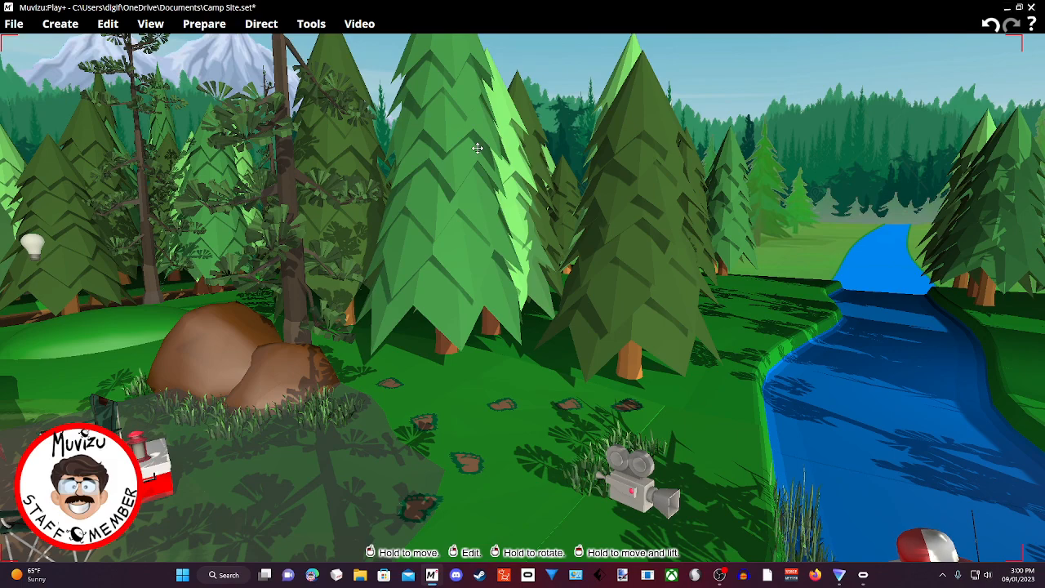
Inspect the front pine cluster beside the brown boulders, from the trunks and footprints on the ground up to the treetops
{"action": "left_click_drag", "start_coordinate": [477, 148], "coordinate": [469, 362]}
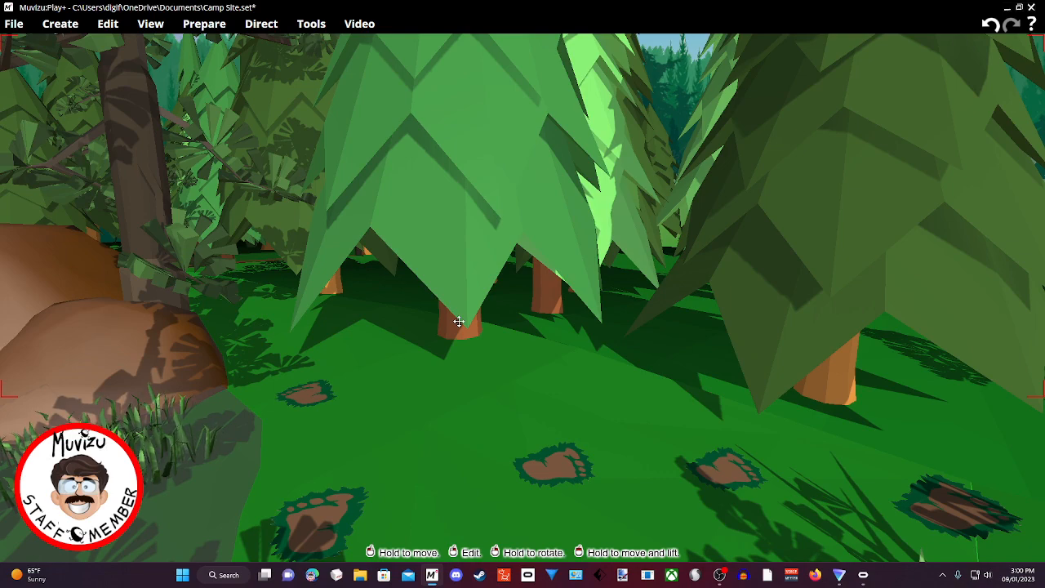
{"action": "mouse_move", "coordinate": [460, 271]}
{"action": "left_mouse_down"}
{"action": "mouse_move", "coordinate": [504, 264]}
{"action": "mouse_move", "coordinate": [503, 220]}
{"action": "mouse_move", "coordinate": [447, 270]}
{"action": "left_mouse_up"}
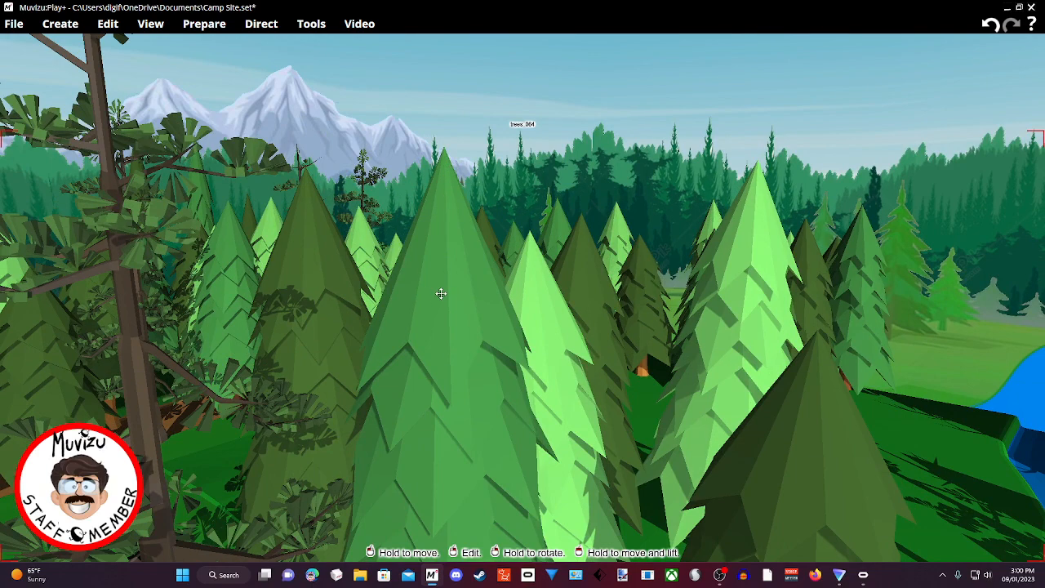
{"action": "left_click_drag", "start_coordinate": [529, 219], "coordinate": [529, 195]}
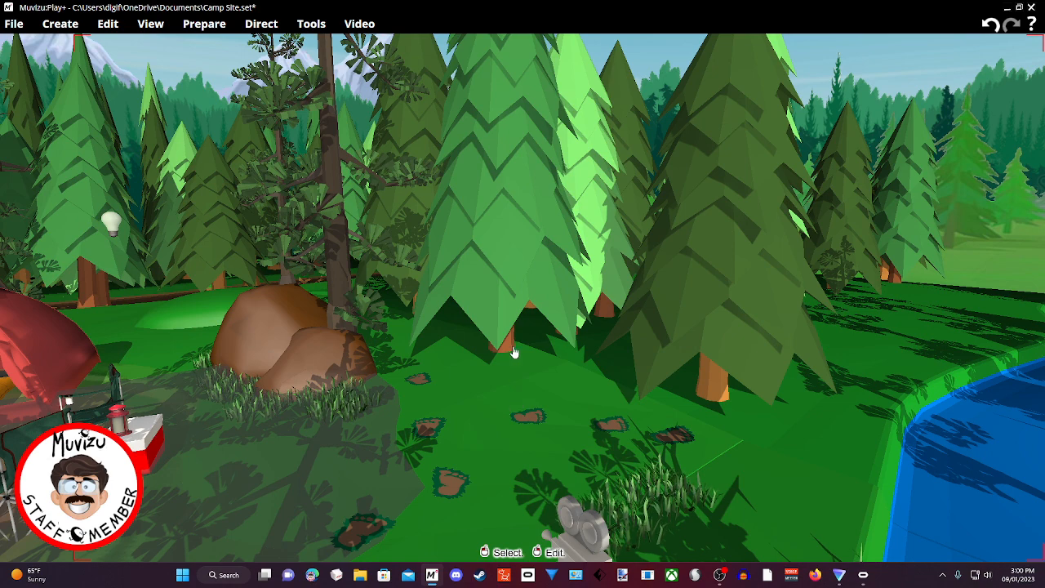
{"action": "right_click_drag", "start_coordinate": [512, 275], "coordinate": [511, 300]}
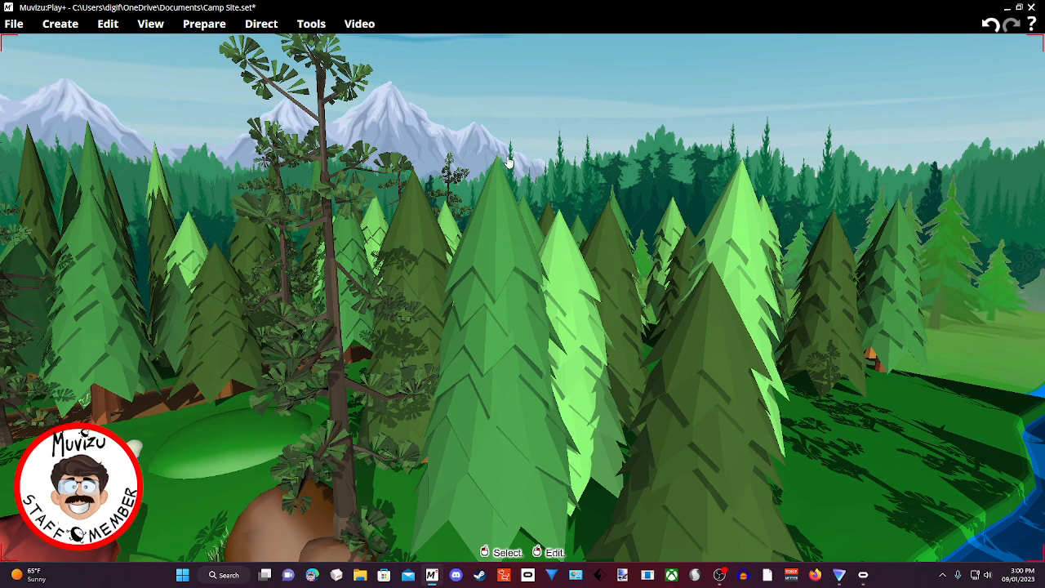
Try lowering the front pine cluster into the ground and undo the move
{"action": "middle_click_drag", "start_coordinate": [537, 115], "coordinate": [574, 43]}
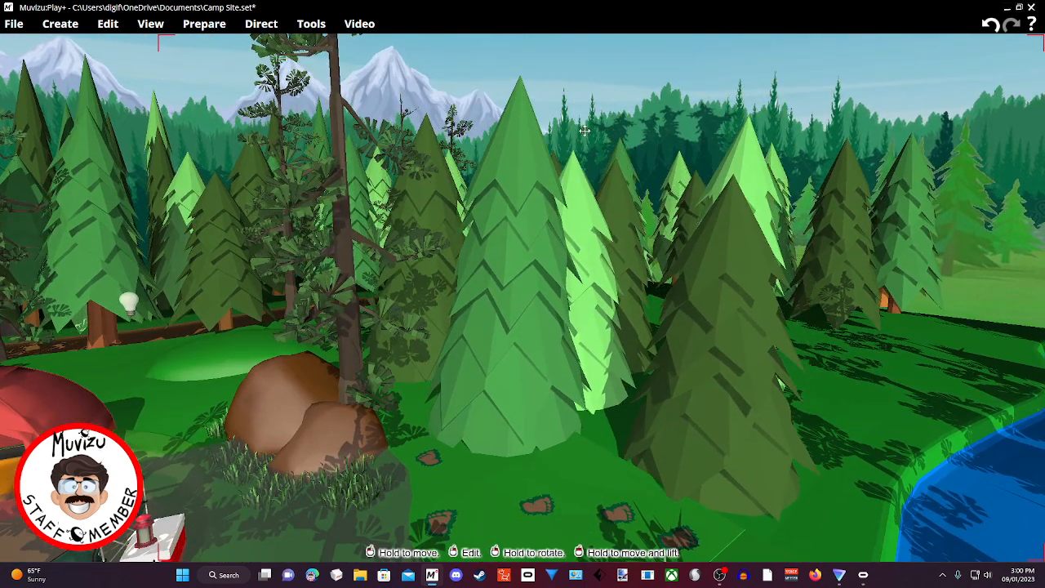
{"action": "right_click", "coordinate": [576, 44]}
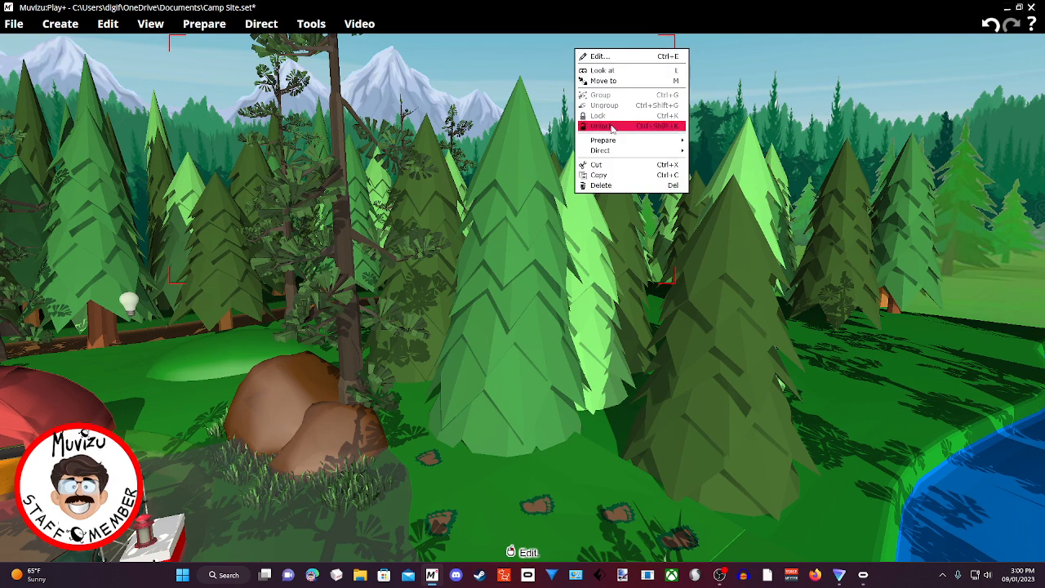
{"action": "left_click", "coordinate": [475, 28]}
{"action": "middle_click_drag", "start_coordinate": [465, 90], "coordinate": [464, 63]}
{"action": "right_click", "coordinate": [482, 64]}
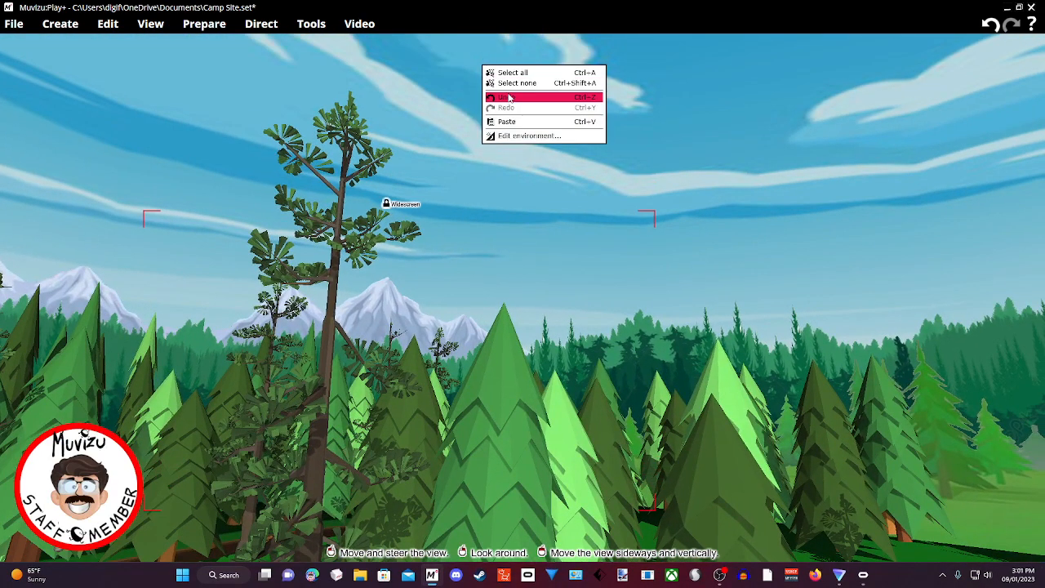
{"action": "left_click", "coordinate": [516, 82]}
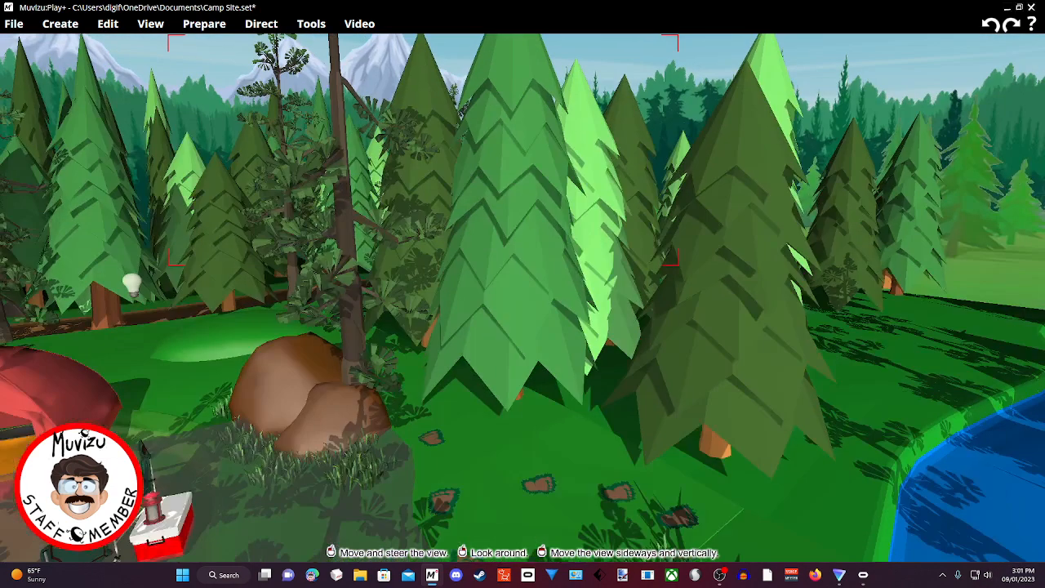
Check the trunks of the front pine cluster, raise the trees slightly and lock them in place
{"action": "right_click_drag", "start_coordinate": [531, 296], "coordinate": [531, 295]}
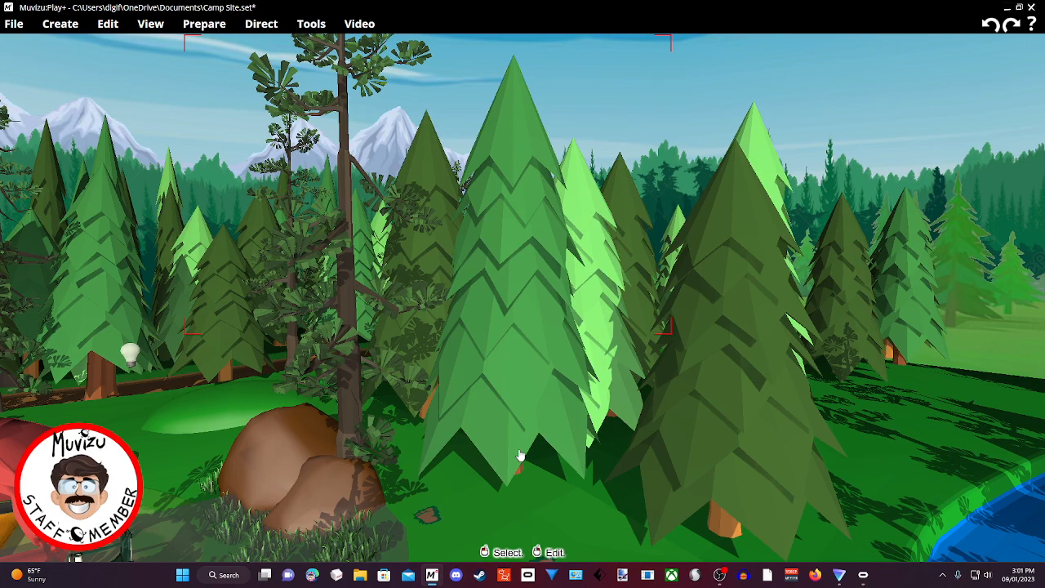
{"action": "left_click_drag", "start_coordinate": [569, 537], "coordinate": [543, 465]}
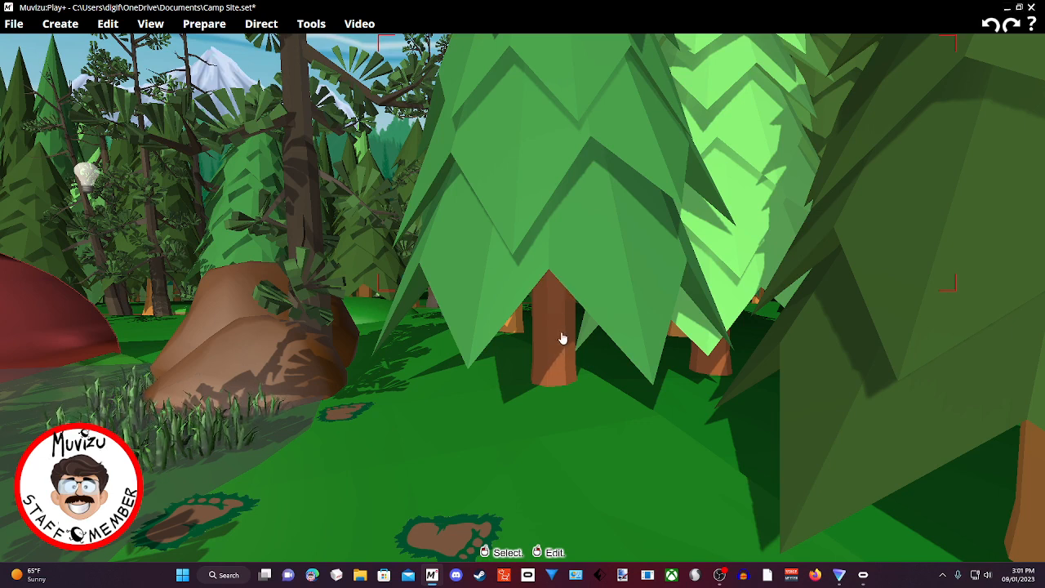
{"action": "left_click_drag", "start_coordinate": [562, 320], "coordinate": [504, 330]}
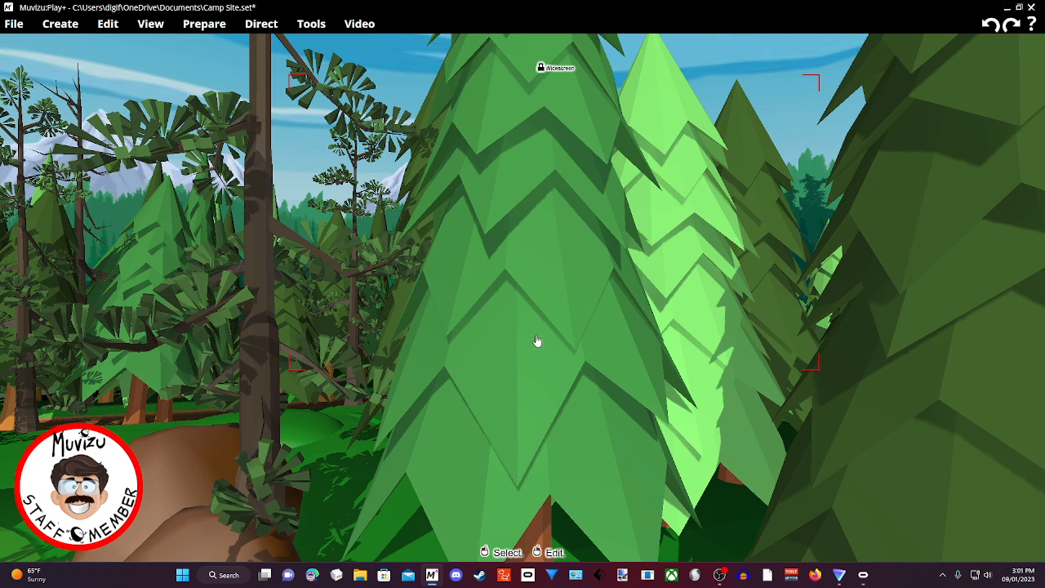
{"action": "right_click_drag", "start_coordinate": [528, 454], "coordinate": [490, 437]}
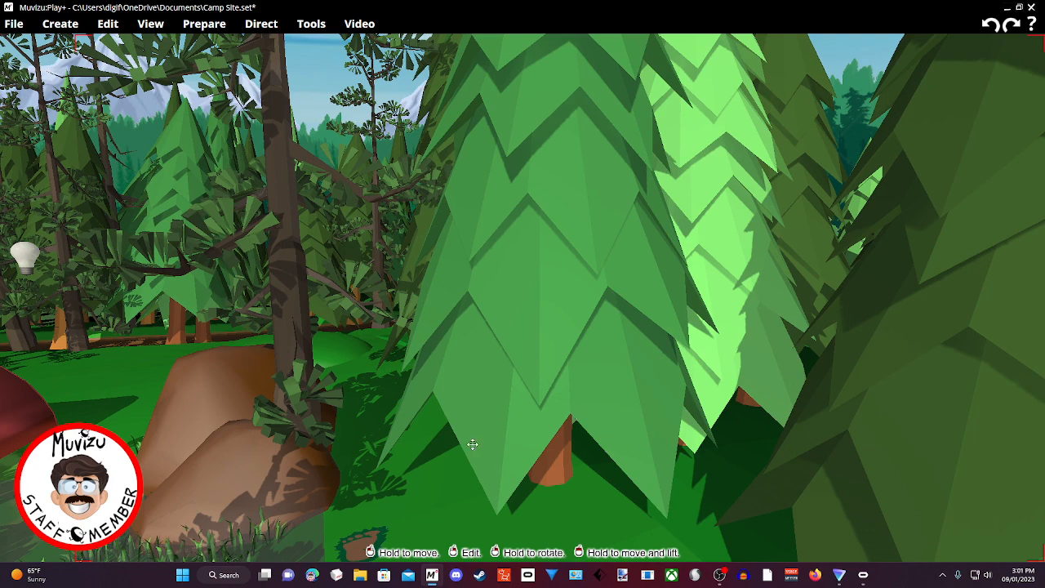
{"action": "right_click_drag", "start_coordinate": [575, 504], "coordinate": [534, 447]}
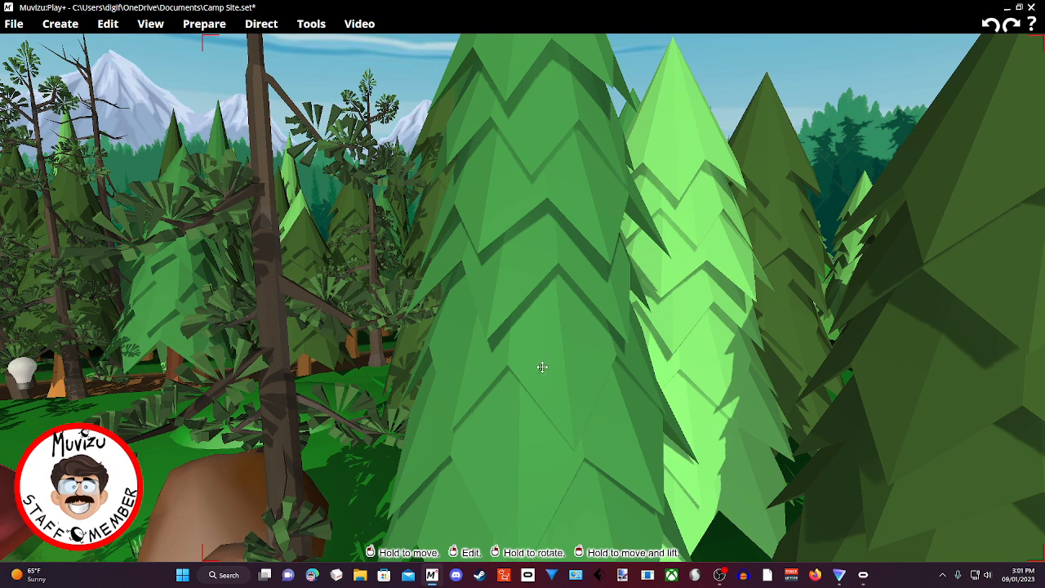
{"action": "left_click_drag", "start_coordinate": [579, 423], "coordinate": [579, 393]}
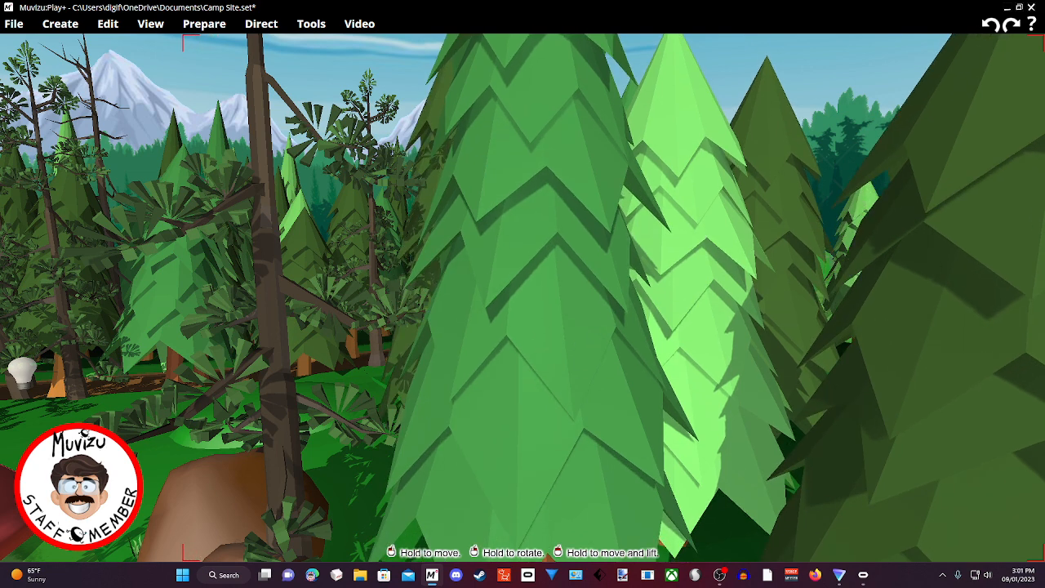
{"action": "right_click", "coordinate": [517, 350]}
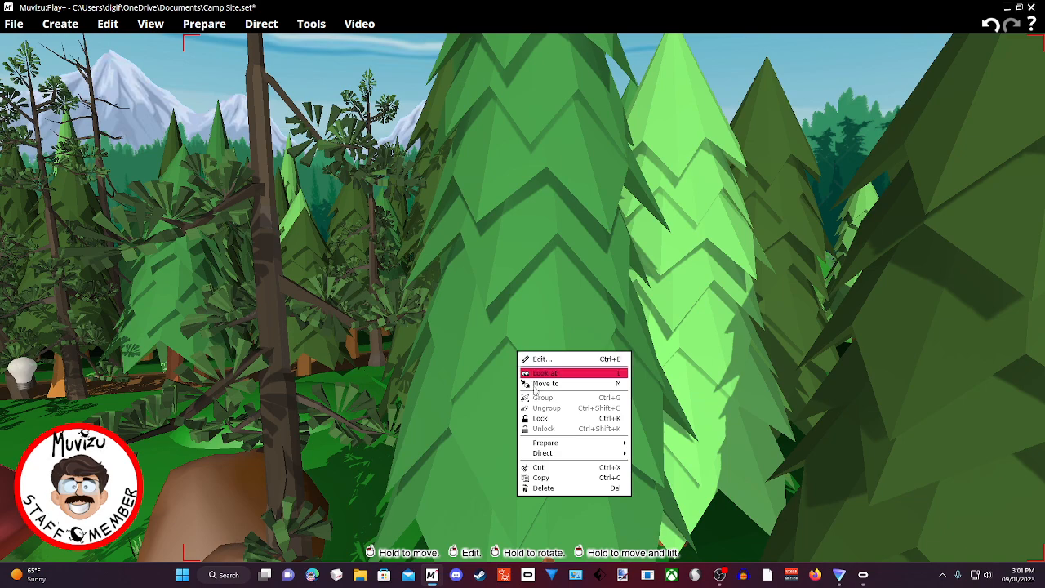
{"action": "left_click", "coordinate": [547, 418]}
Examine the pine rows, forest and mountain backdrops and tent site, from treetop height and from above
{"action": "left_click_drag", "start_coordinate": [511, 347], "coordinate": [536, 270]}
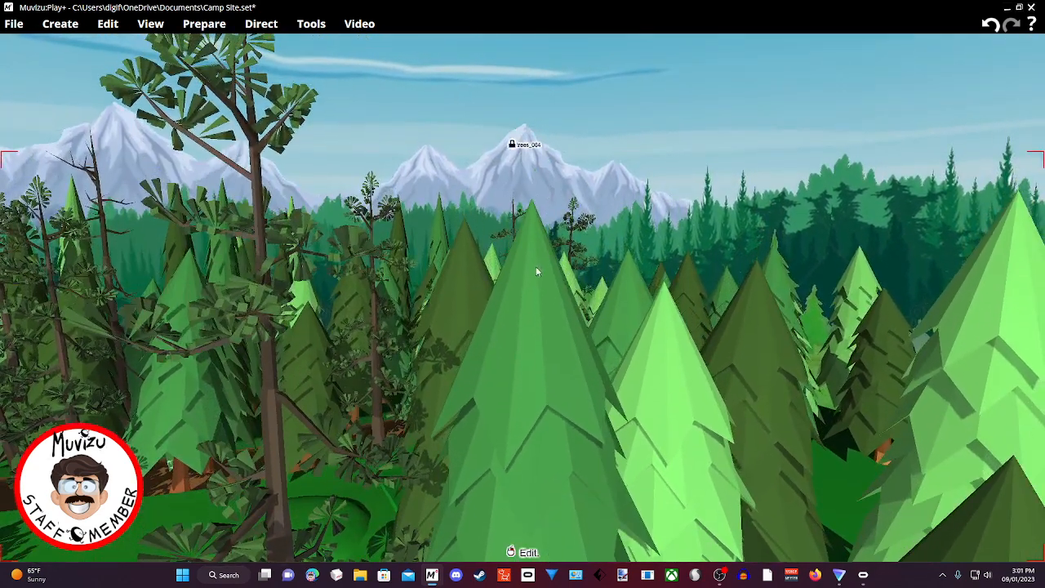
{"action": "left_click_drag", "start_coordinate": [640, 152], "coordinate": [626, 189]}
{"action": "left_click_drag", "start_coordinate": [522, 294], "coordinate": [468, 233]}
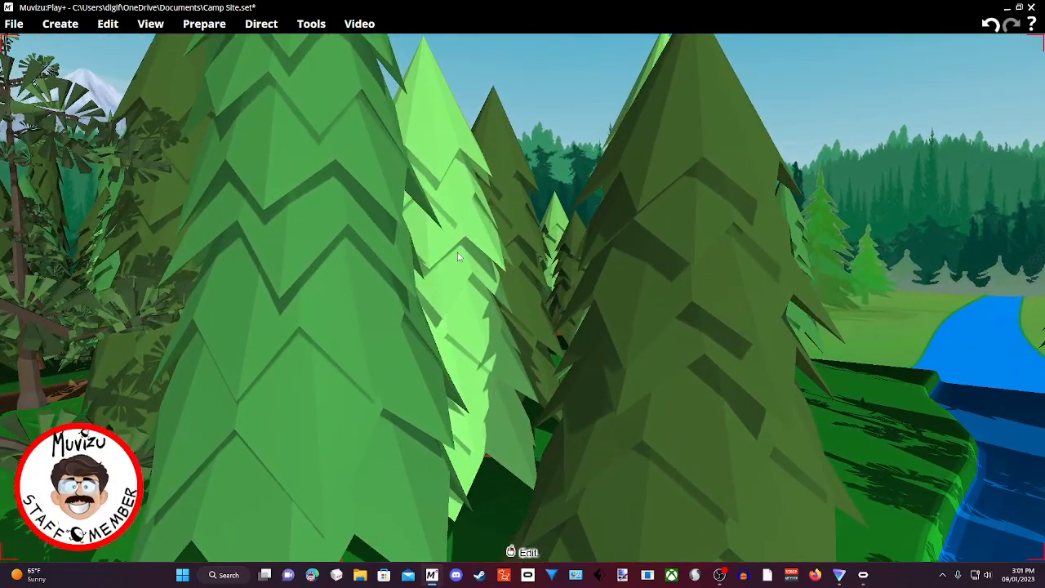
{"action": "left_click_drag", "start_coordinate": [660, 328], "coordinate": [718, 368]}
{"action": "scroll", "coordinate": [600, 314], "scroll_direction": "down", "scroll_amount": 5}
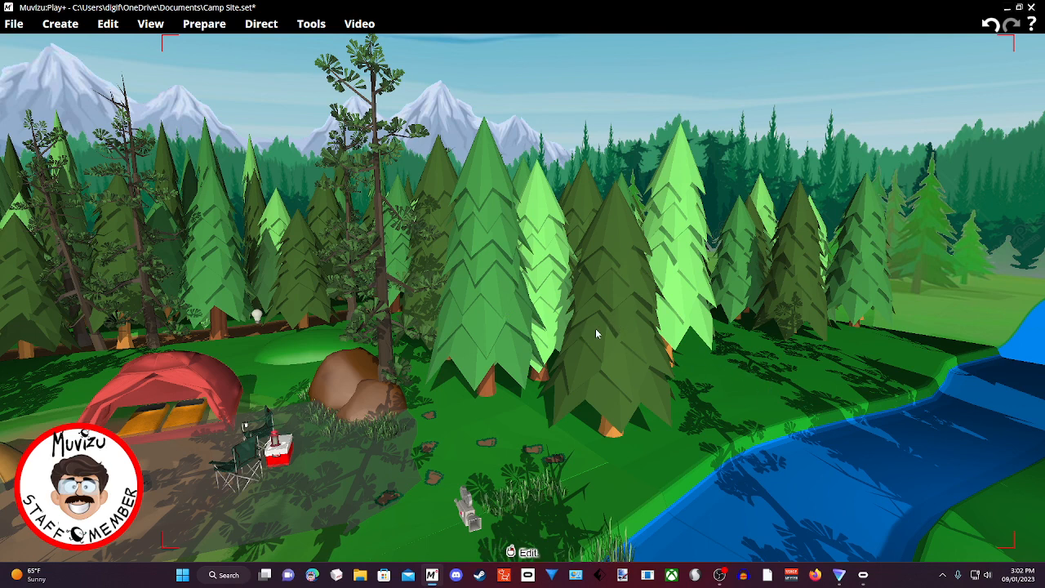
{"action": "left_click_drag", "start_coordinate": [615, 330], "coordinate": [456, 377]}
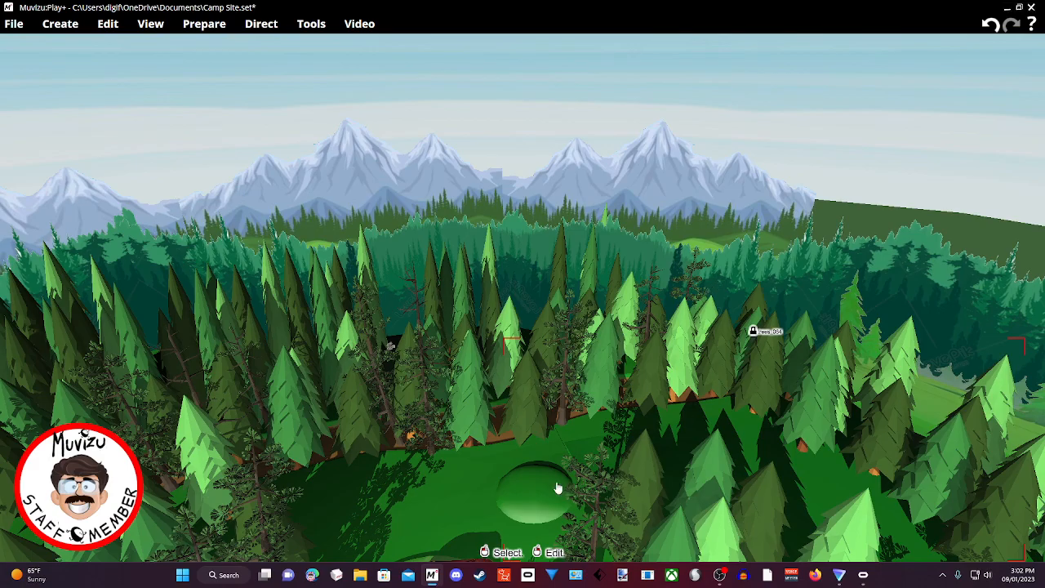
{"action": "left_click_drag", "start_coordinate": [570, 452], "coordinate": [464, 245]}
{"action": "left_click_drag", "start_coordinate": [686, 300], "coordinate": [722, 300]}
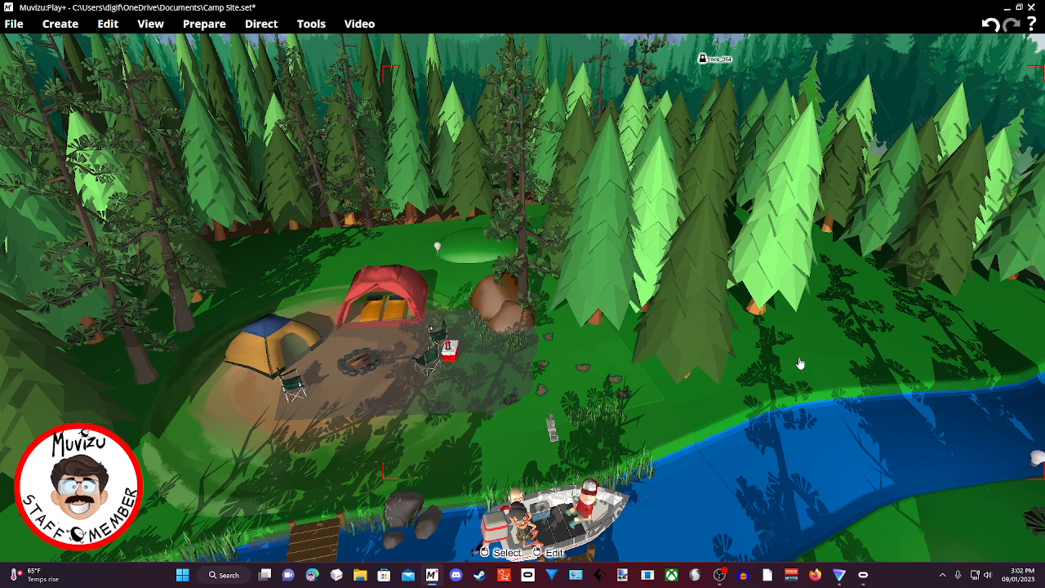
Examine the river scene near water level, with the docks, the characters and boat, and the campsites on both banks
{"action": "right_click_drag", "start_coordinate": [800, 363], "coordinate": [915, 396]}
{"action": "middle_click_drag", "start_coordinate": [914, 396], "coordinate": [878, 391]}
{"action": "right_click_drag", "start_coordinate": [878, 391], "coordinate": [780, 400]}
{"action": "middle_click_drag", "start_coordinate": [780, 400], "coordinate": [878, 408]}
{"action": "left_click_drag", "start_coordinate": [878, 409], "coordinate": [824, 498]}
{"action": "middle_click_drag", "start_coordinate": [824, 498], "coordinate": [906, 482]}
{"action": "right_click_drag", "start_coordinate": [906, 481], "coordinate": [817, 449]}
{"action": "left_click_drag", "start_coordinate": [816, 449], "coordinate": [797, 380]}
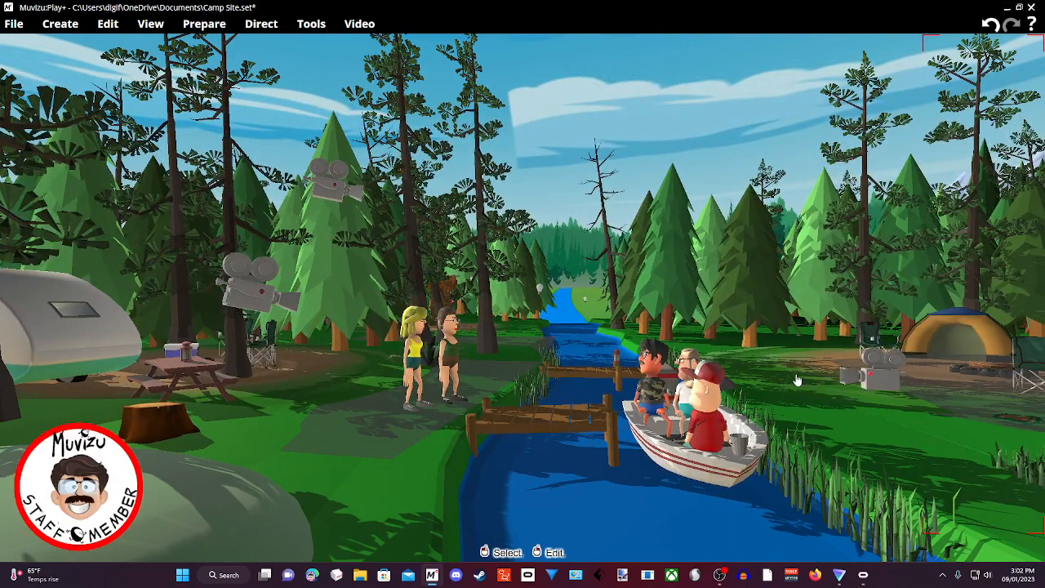
{"action": "right_click_drag", "start_coordinate": [623, 181], "coordinate": [597, 133]}
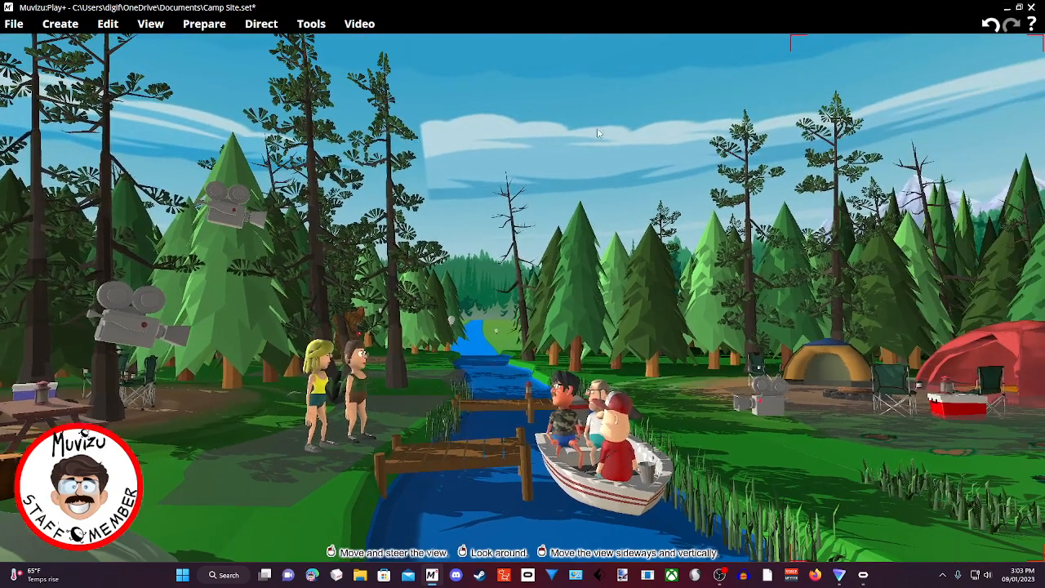
Open the timeline and move the playhead back to frame 7300
{"action": "left_click", "coordinate": [312, 24]}
{"action": "left_click", "coordinate": [319, 41]}
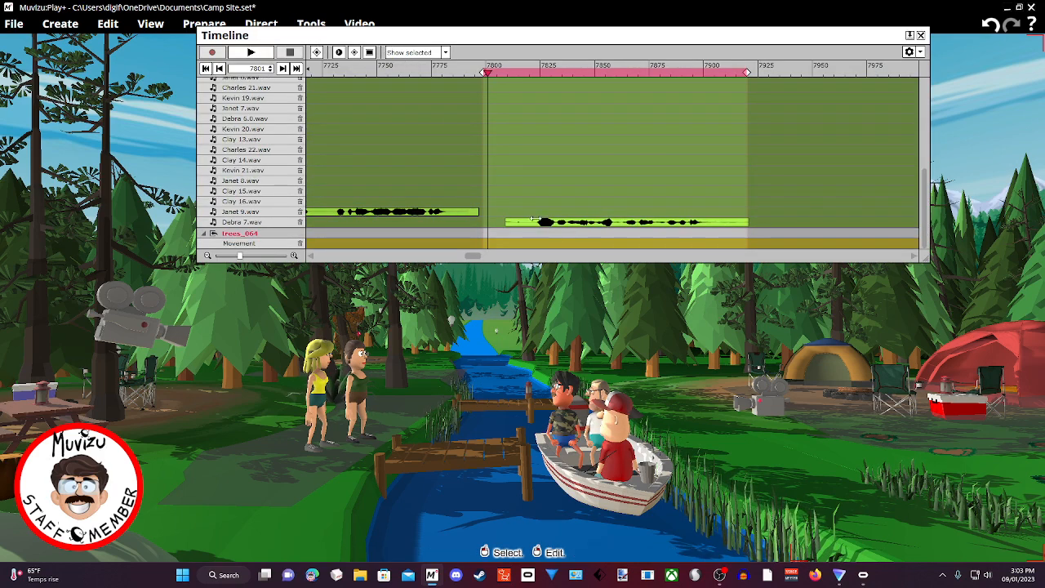
{"action": "scroll", "coordinate": [564, 257], "scroll_direction": "left", "scroll_amount": 4}
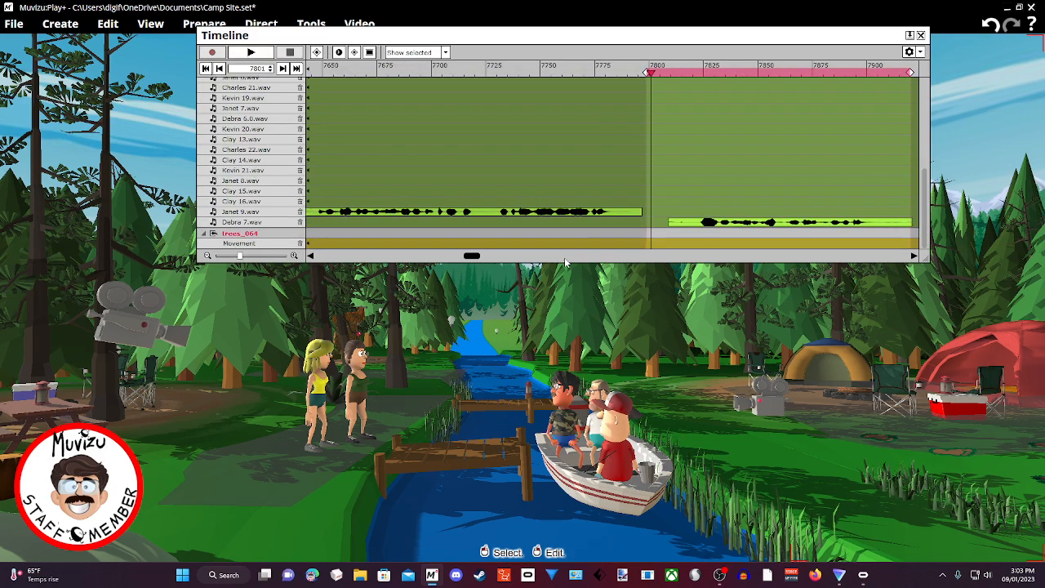
{"action": "scroll", "coordinate": [564, 257], "scroll_direction": "left", "scroll_amount": 2}
{"action": "scroll", "coordinate": [564, 257], "scroll_direction": "right", "scroll_amount": 3}
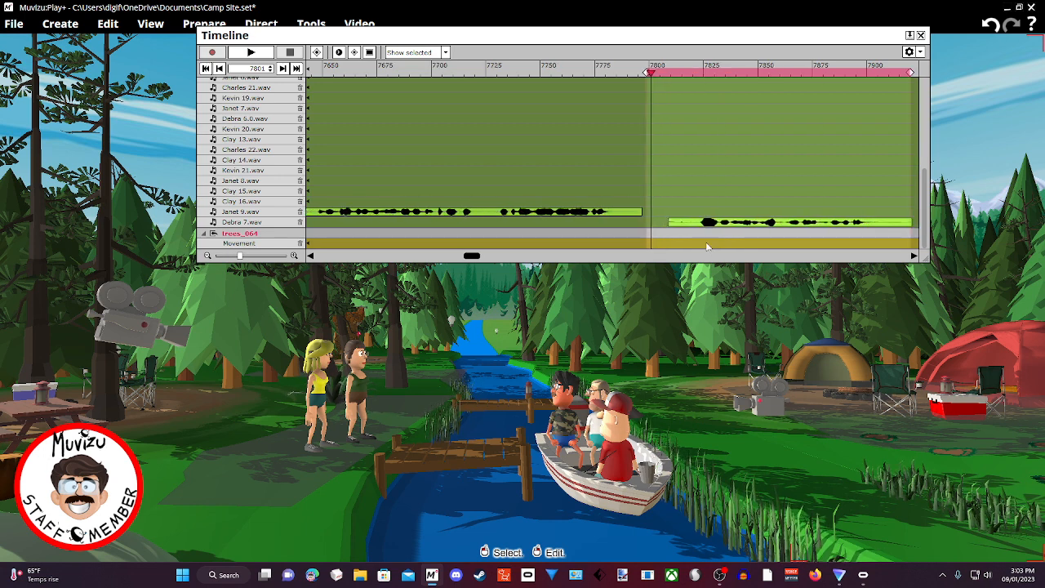
{"action": "scroll", "coordinate": [583, 263], "scroll_direction": "left", "scroll_amount": 9}
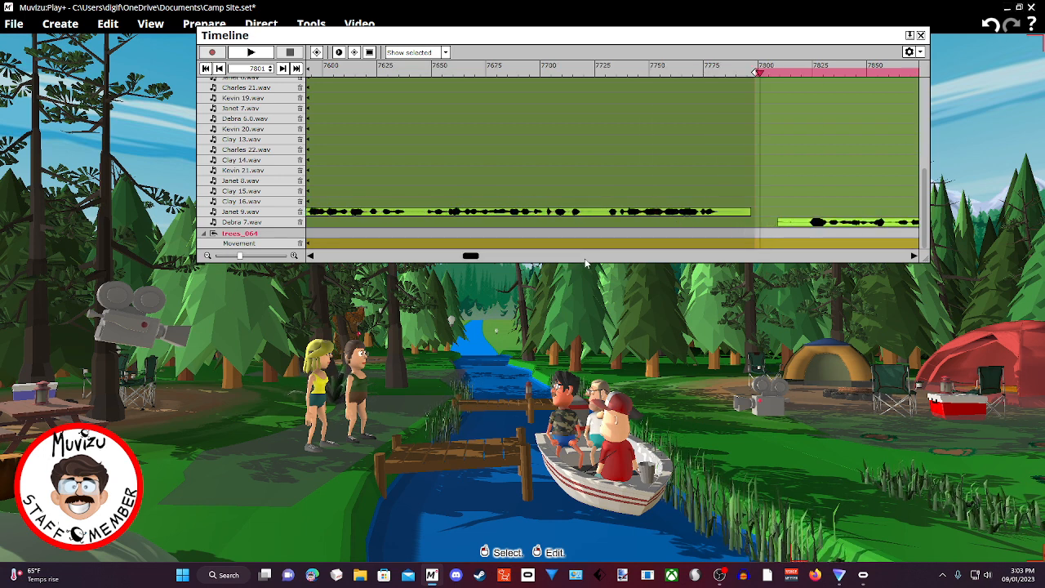
{"action": "scroll", "coordinate": [585, 262], "scroll_direction": "left", "scroll_amount": 8}
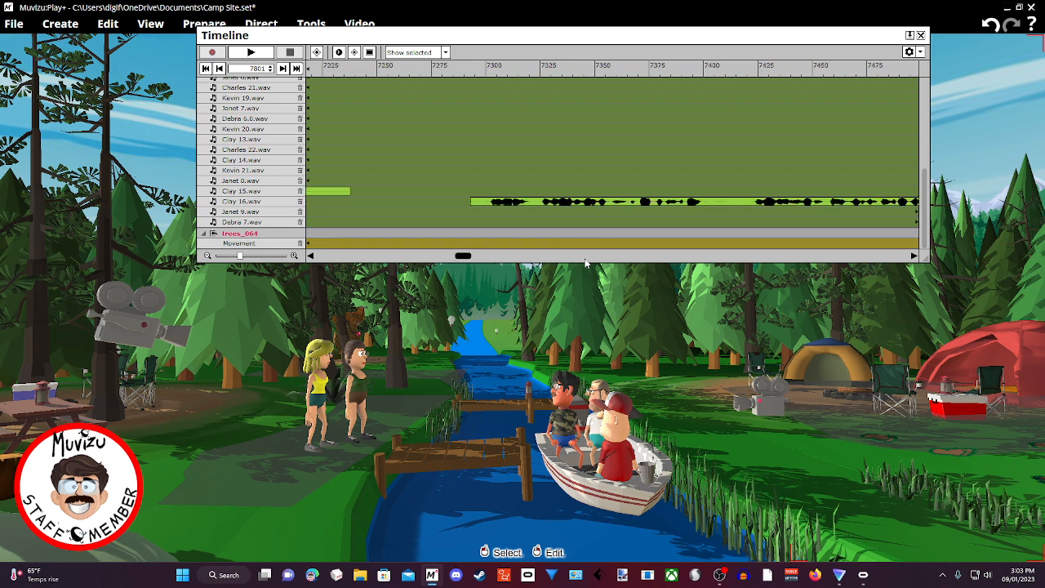
{"action": "left_click", "coordinate": [485, 74]}
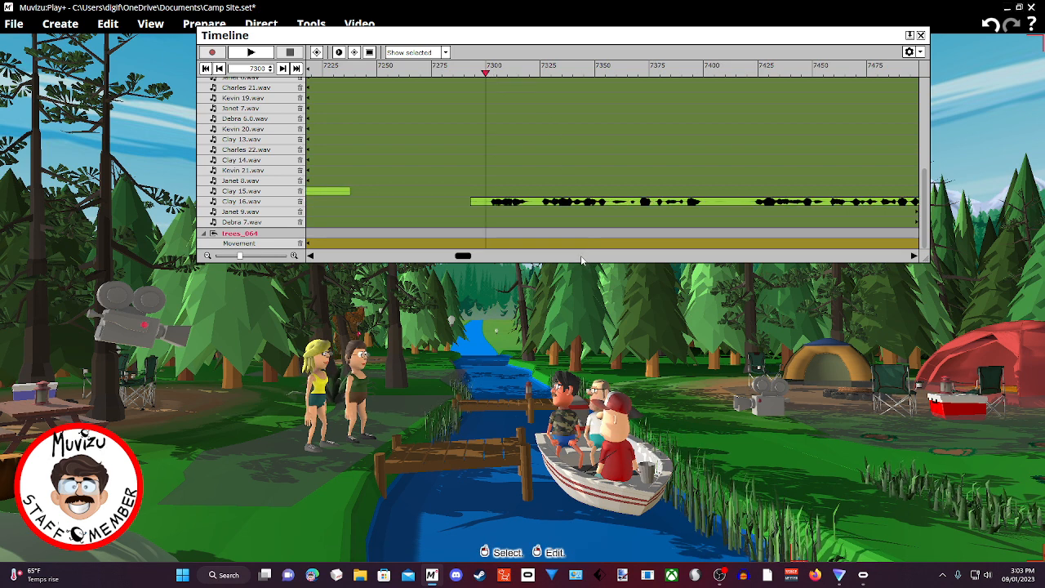
Move the start marker of the timeline's highlighted range to just before frame 7300 and bring the camera cuts track into view
{"action": "scroll", "coordinate": [580, 256], "scroll_direction": "right", "scroll_amount": 10}
{"action": "scroll", "coordinate": [580, 256], "scroll_direction": "right", "scroll_amount": 5}
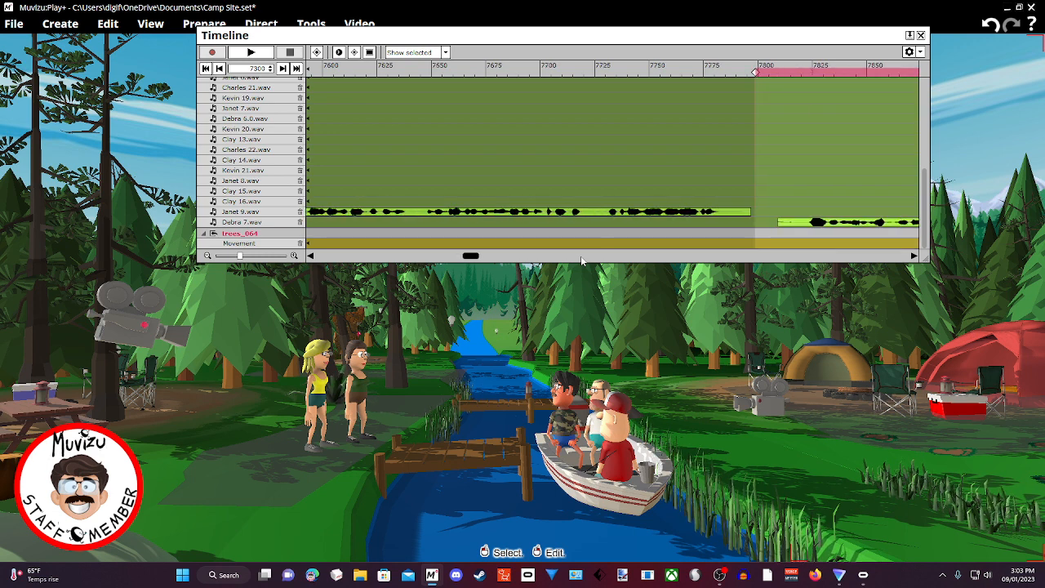
{"action": "left_click_drag", "start_coordinate": [757, 71], "coordinate": [439, 114]}
{"action": "scroll", "coordinate": [414, 168], "scroll_direction": "up", "scroll_amount": 10}
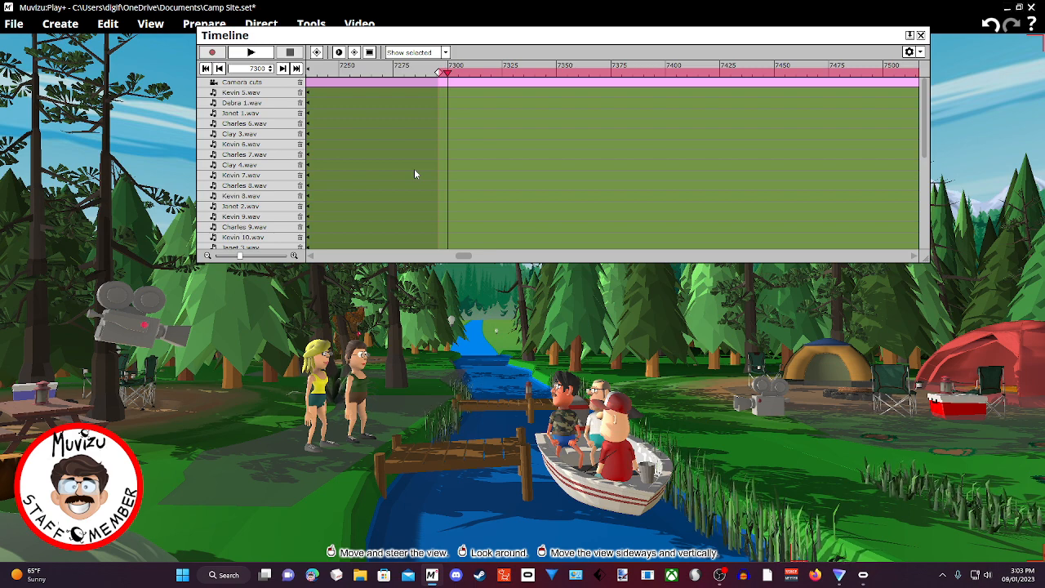
Look over the tent site, the camper site with its chairs and cooler, and the boat on the river between them
{"action": "left_click_drag", "start_coordinate": [505, 278], "coordinate": [816, 515]}
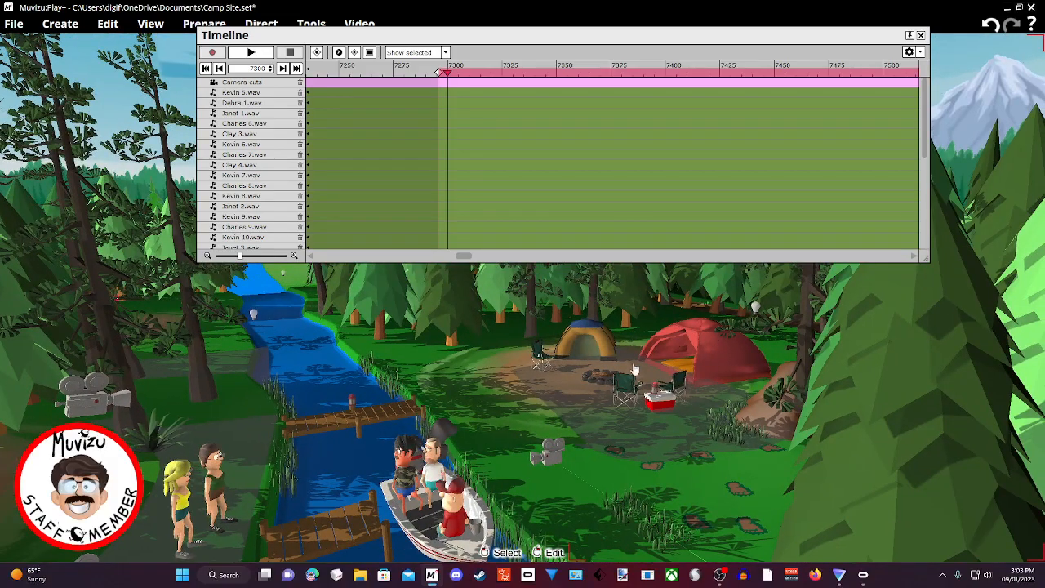
{"action": "left_click_drag", "start_coordinate": [665, 498], "coordinate": [847, 414]}
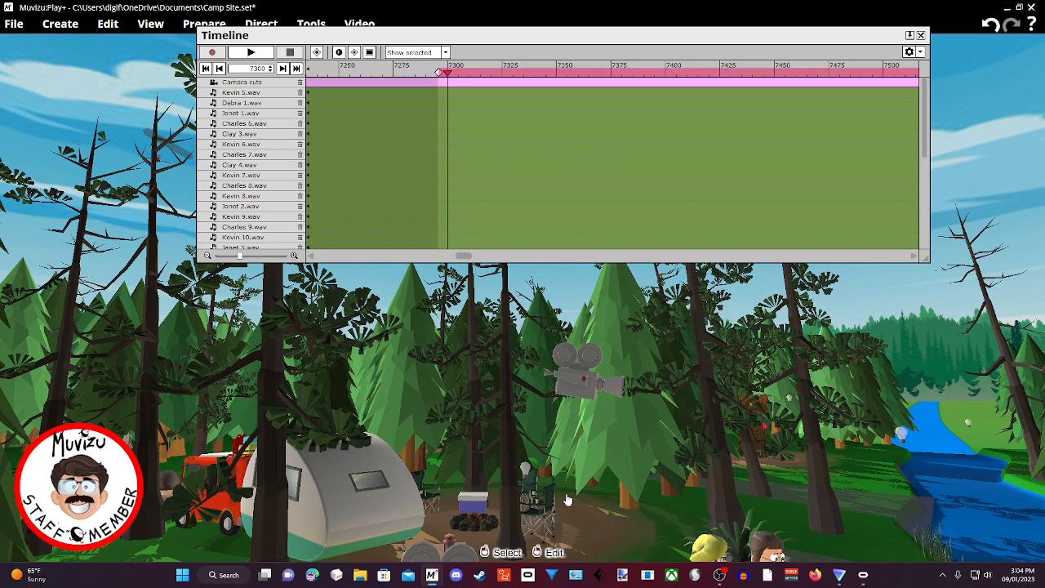
{"action": "left_click_drag", "start_coordinate": [707, 494], "coordinate": [697, 480]}
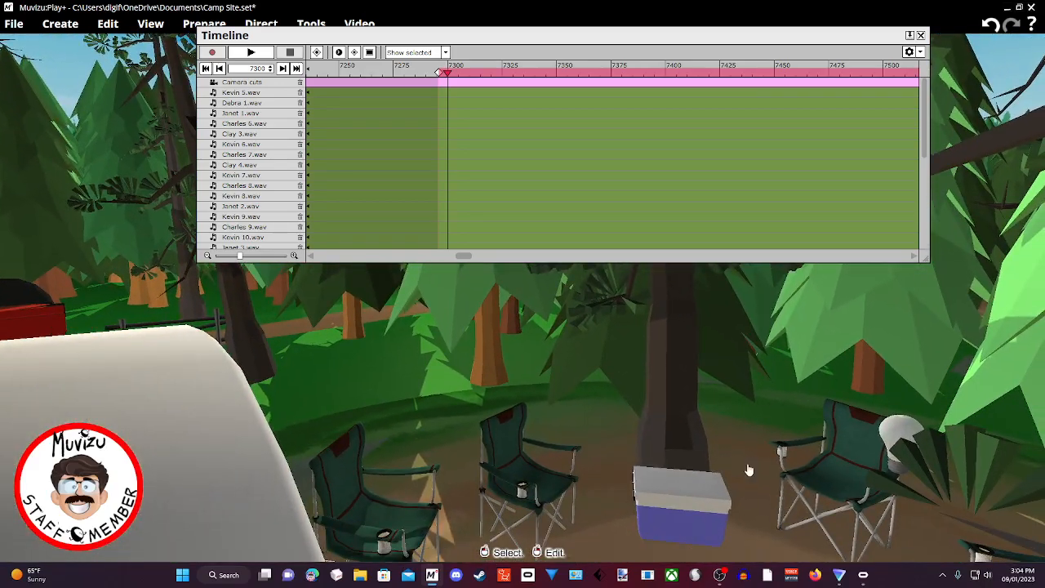
{"action": "scroll", "coordinate": [750, 412], "scroll_direction": "down", "scroll_amount": 10}
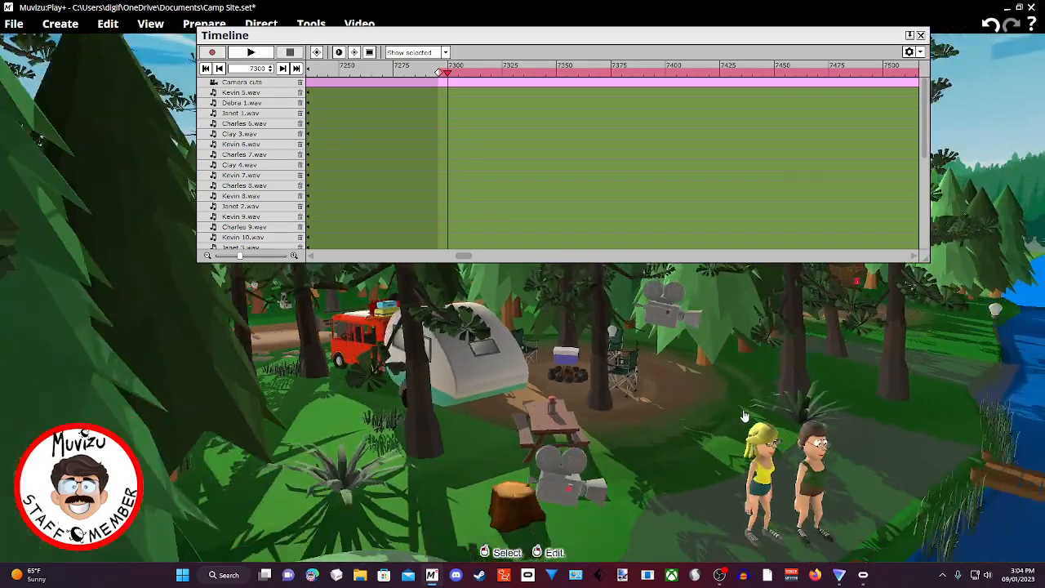
{"action": "scroll", "coordinate": [745, 416], "scroll_direction": "down", "scroll_amount": 5}
{"action": "mouse_move", "coordinate": [716, 427]}
{"action": "left_mouse_down"}
{"action": "mouse_move", "coordinate": [900, 421]}
{"action": "mouse_move", "coordinate": [716, 427]}
{"action": "left_mouse_up"}
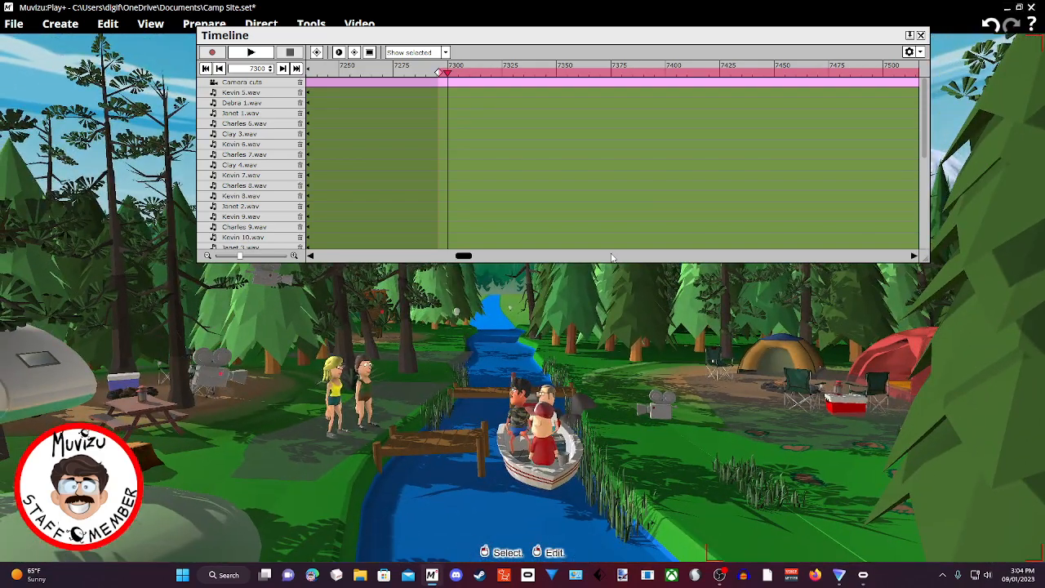
Bring the Clay 16.wav clip near frame 7300 into view and select the camouflage-shirted character in the boat
{"action": "scroll", "coordinate": [610, 257], "scroll_direction": "up", "scroll_amount": 5}
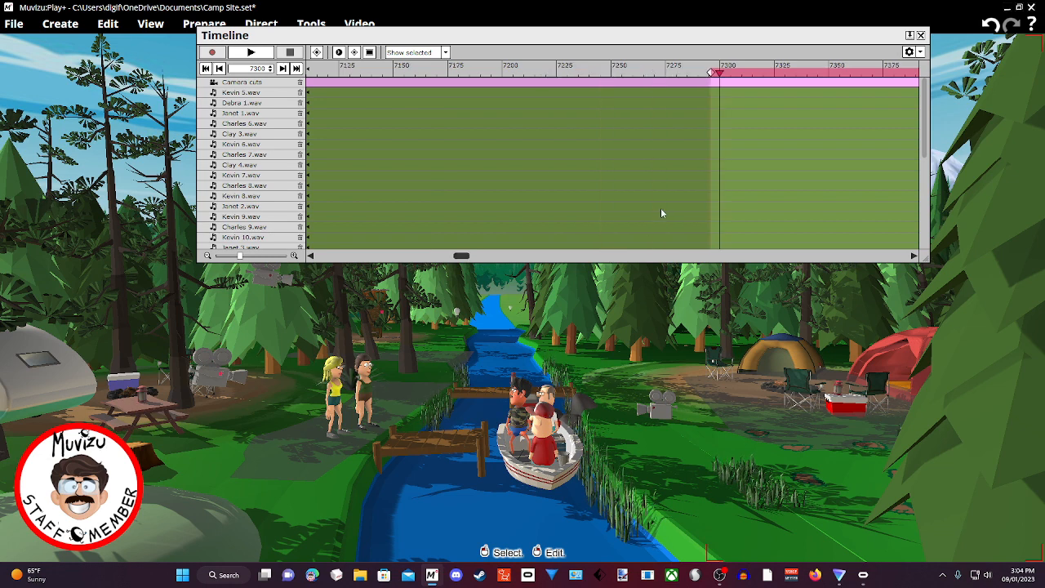
{"action": "scroll", "coordinate": [667, 214], "scroll_direction": "down", "scroll_amount": 10}
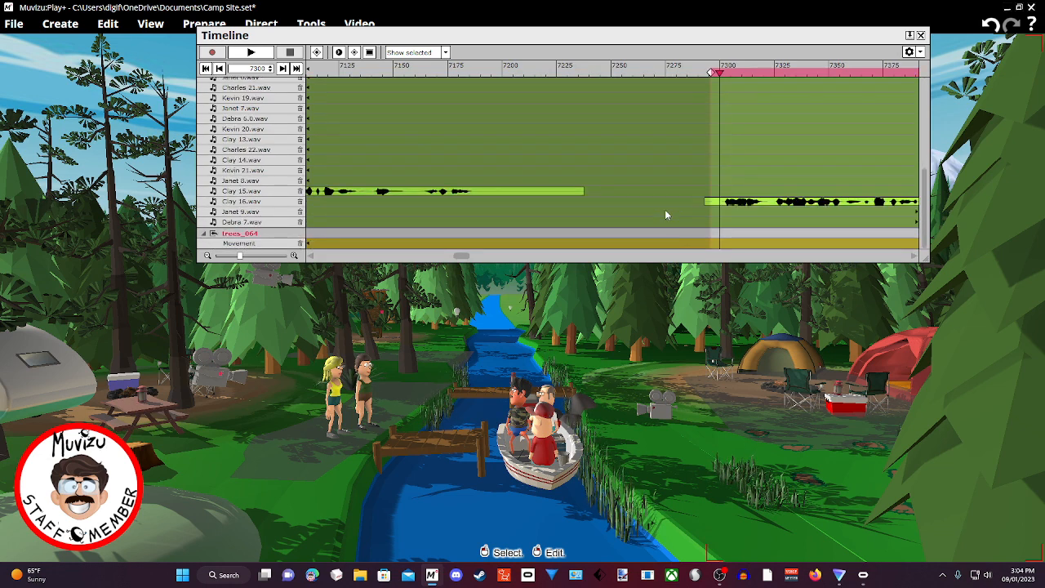
{"action": "scroll", "coordinate": [680, 259], "scroll_direction": "down", "scroll_amount": 4}
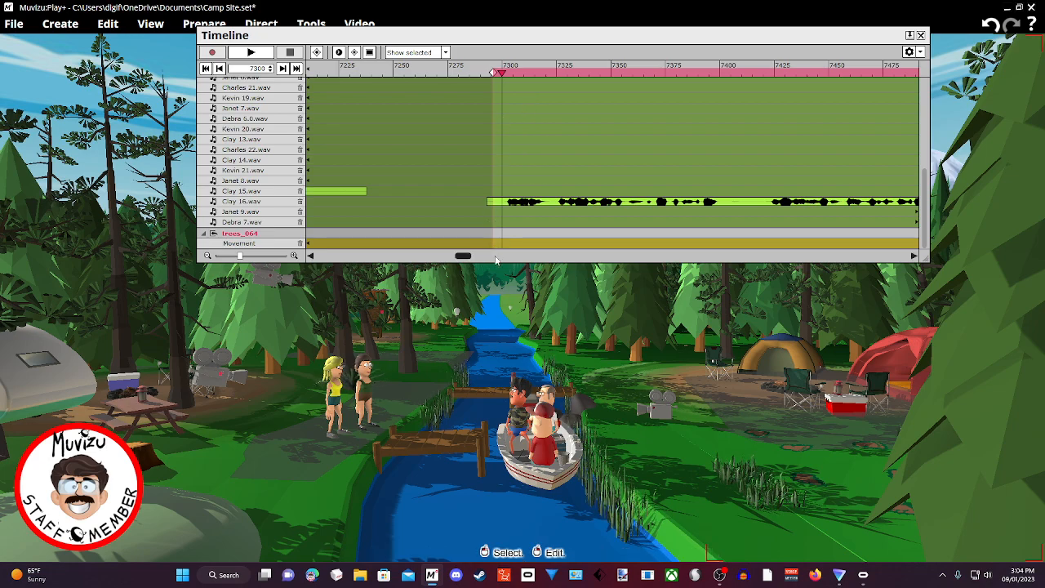
{"action": "left_click_drag", "start_coordinate": [523, 408], "coordinate": [523, 286]}
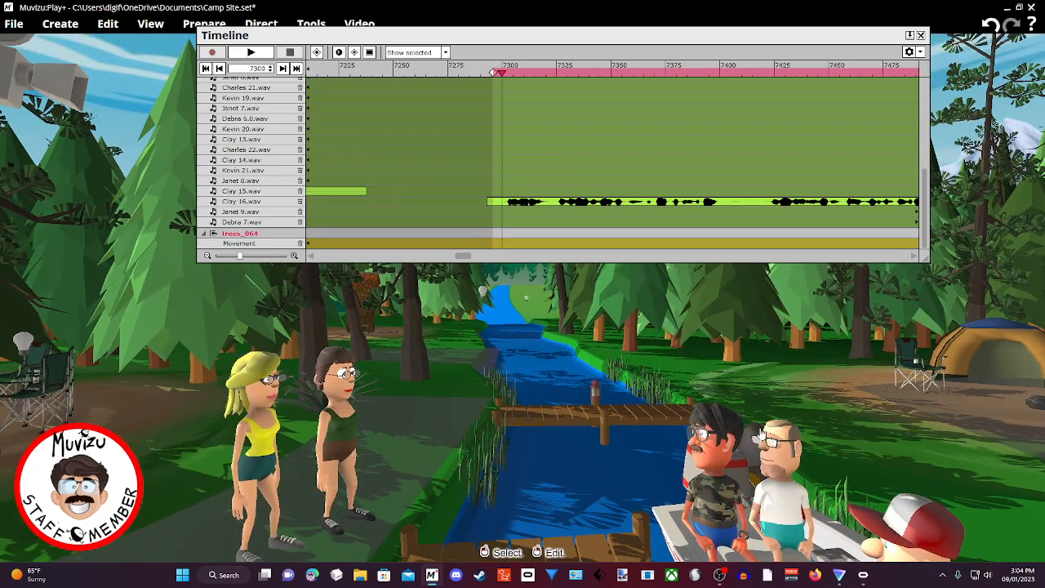
{"action": "left_click", "coordinate": [727, 451]}
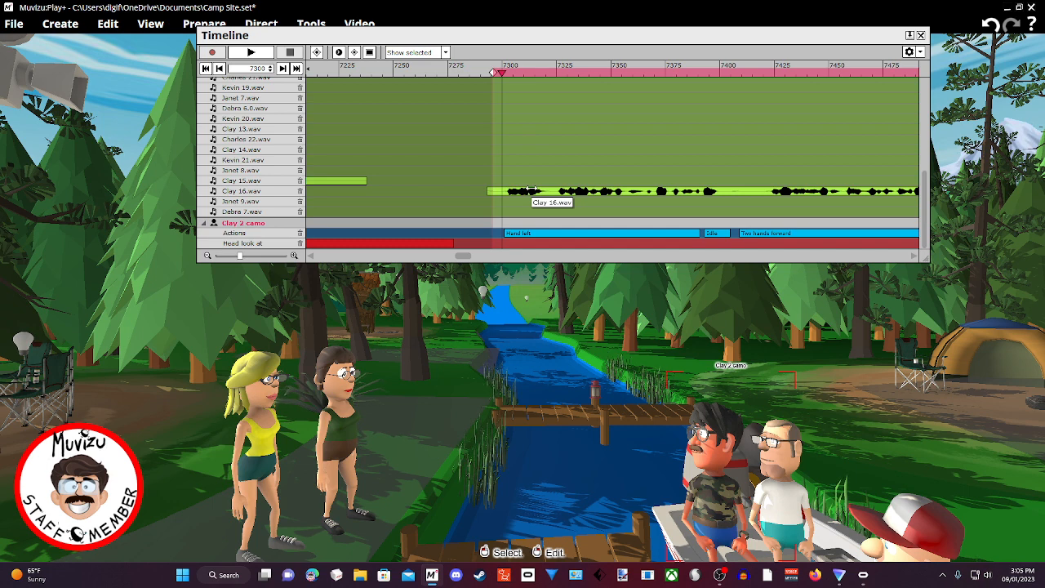
Fit the timeline's highlighted range to the Clay 16.wav clip, with its end marker and the playhead at frame 7550
{"action": "left_click_drag", "start_coordinate": [495, 71], "coordinate": [487, 71]}
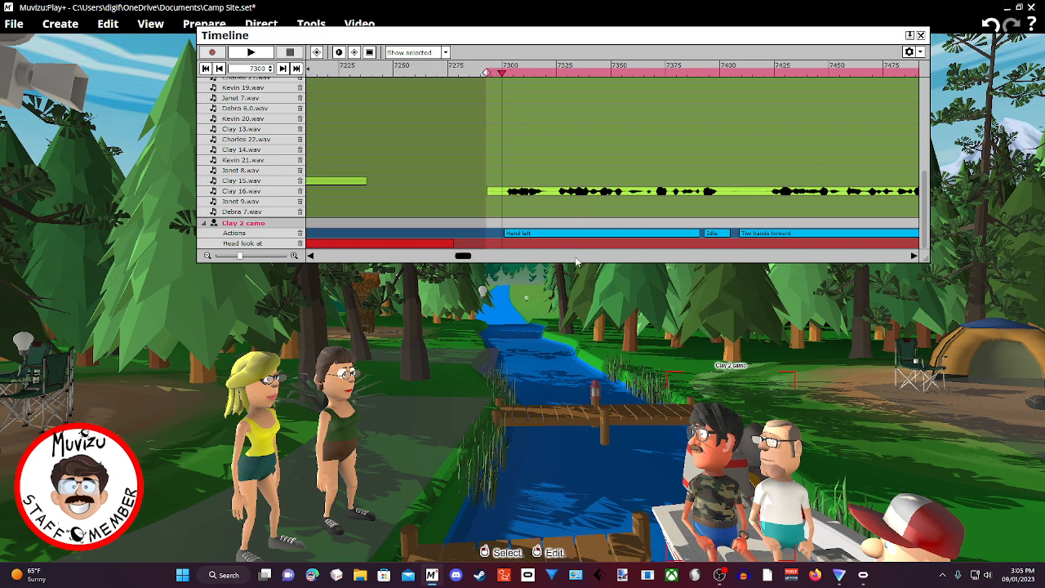
{"action": "scroll", "coordinate": [577, 259], "scroll_direction": "right", "scroll_amount": 2}
{"action": "scroll", "coordinate": [577, 261], "scroll_direction": "right", "scroll_amount": 5}
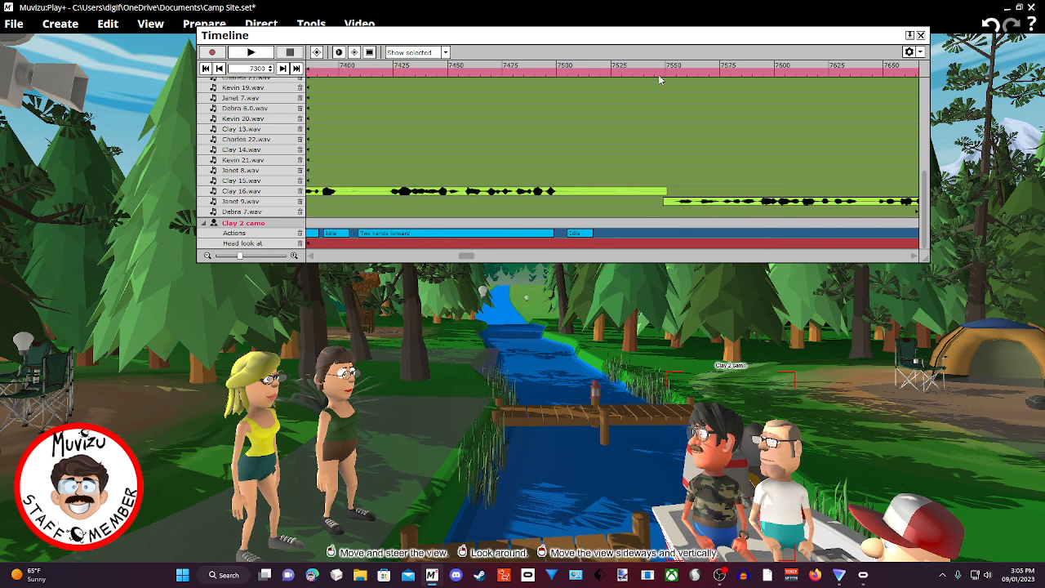
{"action": "left_click", "coordinate": [667, 74]}
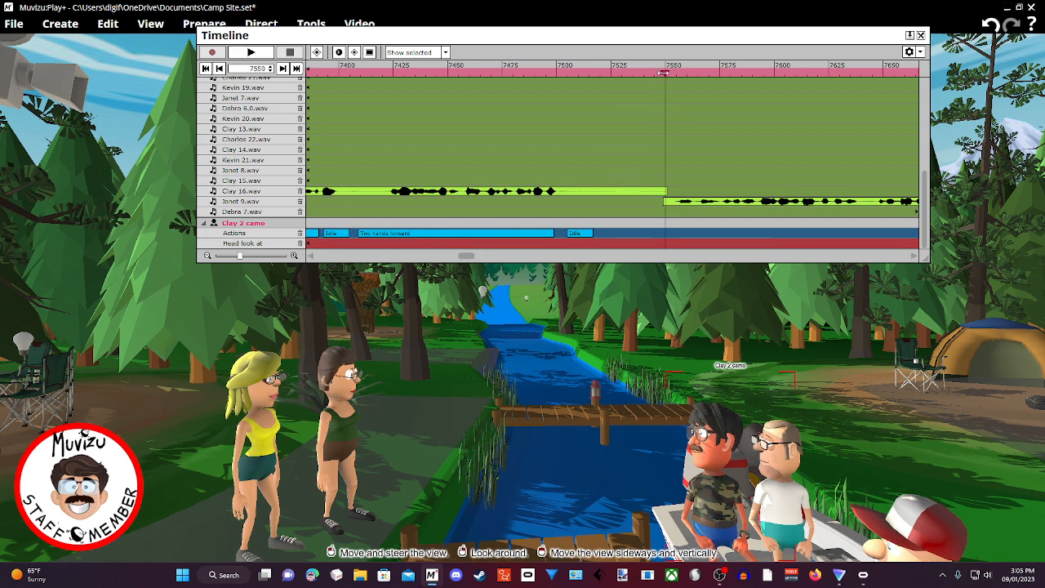
{"action": "left_click", "coordinate": [662, 257]}
{"action": "left_click", "coordinate": [661, 256]}
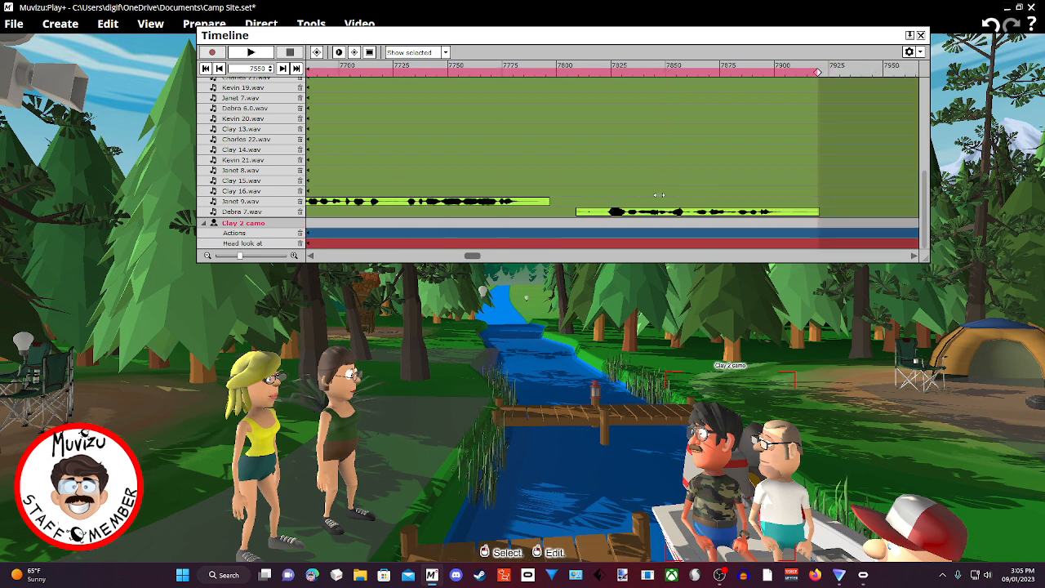
{"action": "mouse_move", "coordinate": [816, 72]}
{"action": "left_mouse_down"}
{"action": "mouse_move", "coordinate": [816, 86]}
{"action": "mouse_move", "coordinate": [292, 93]}
{"action": "mouse_move", "coordinate": [614, 122]}
{"action": "left_mouse_up"}
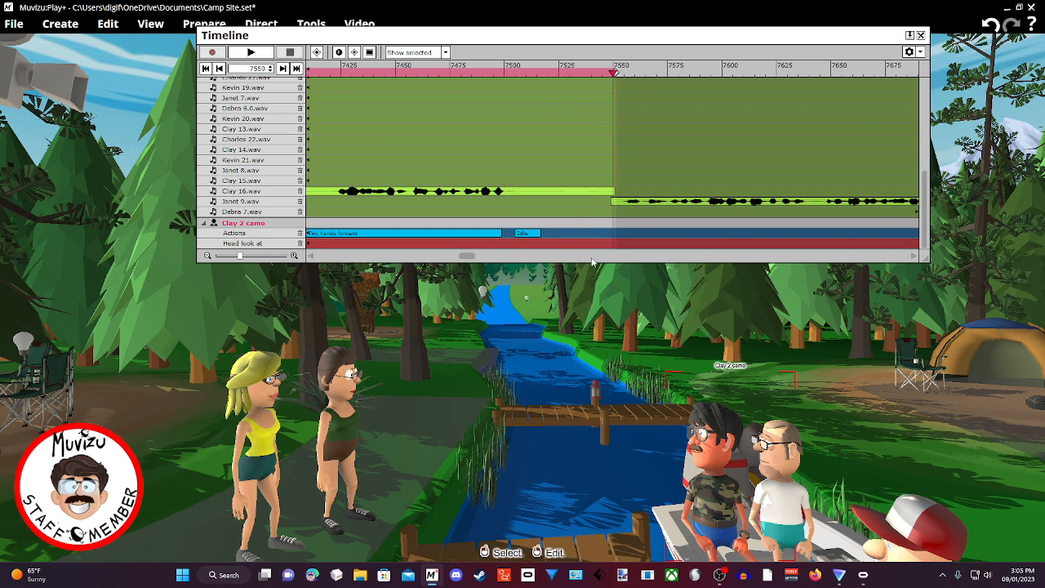
Shift the highlighted range to the Janet 9.wav clip, moving its start marker to about frame 7550 and its end marker to the clip's end
{"action": "scroll", "coordinate": [596, 257], "scroll_direction": "left", "scroll_amount": 5}
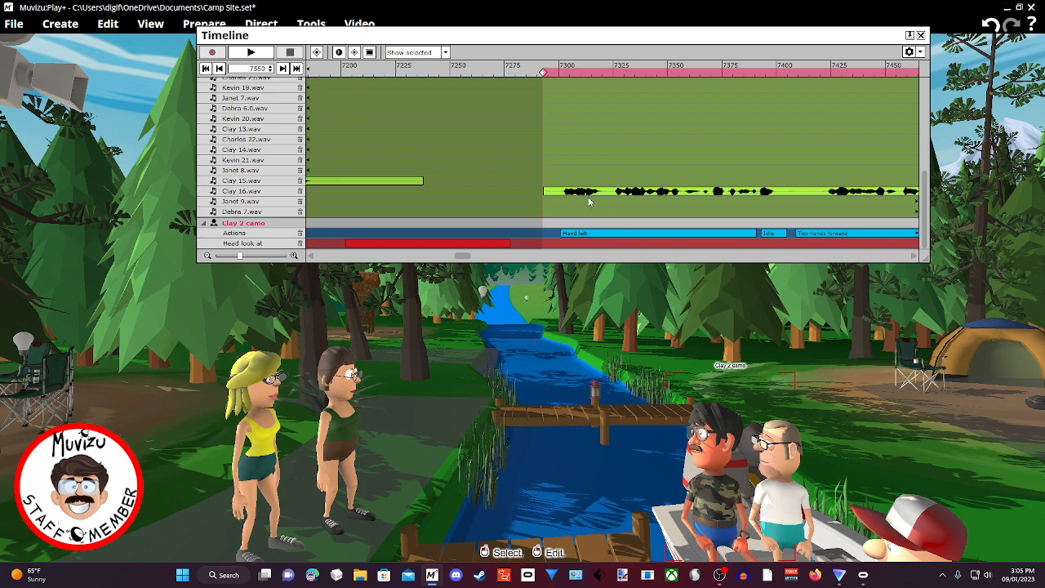
{"action": "scroll", "coordinate": [854, 256], "scroll_direction": "right", "scroll_amount": 3}
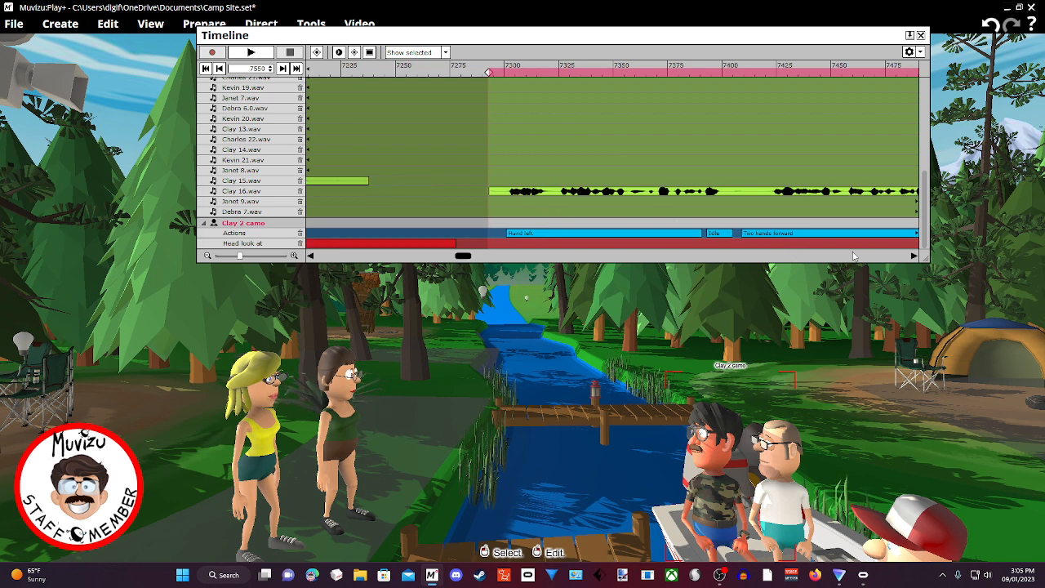
{"action": "scroll", "coordinate": [854, 257], "scroll_direction": "left", "scroll_amount": 1}
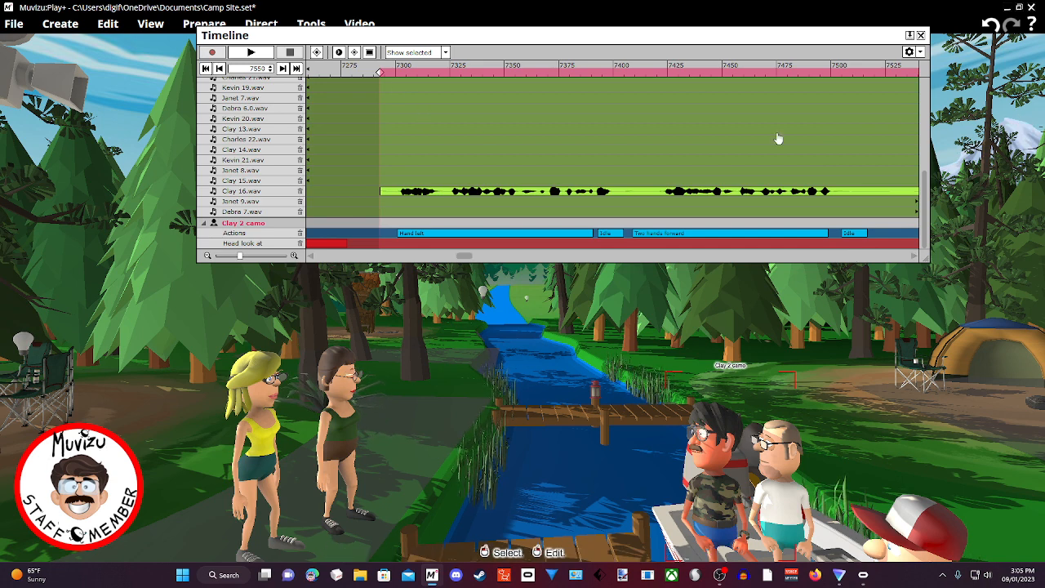
{"action": "scroll", "coordinate": [387, 104], "scroll_direction": "right", "scroll_amount": 1}
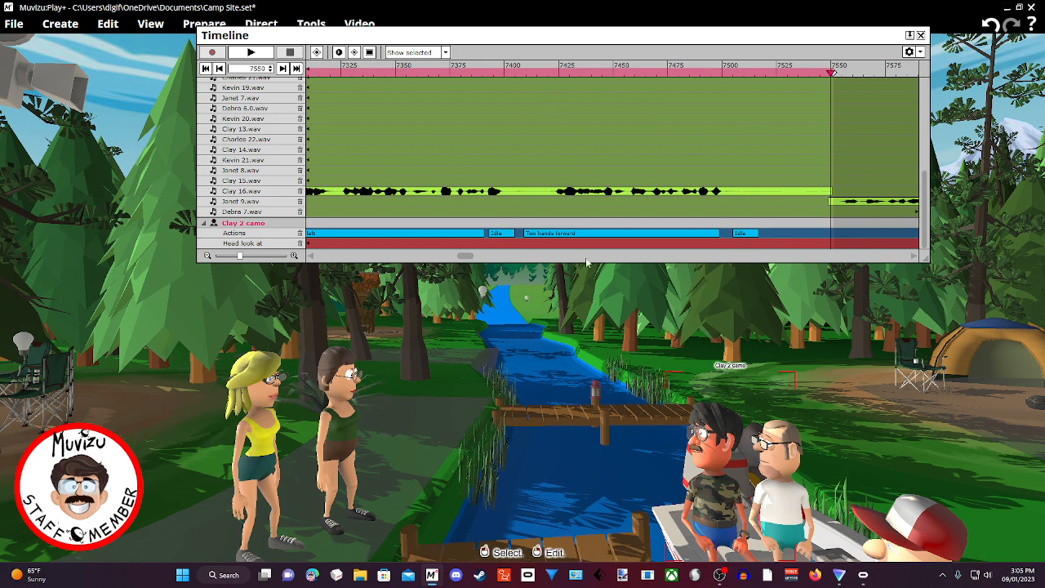
{"action": "scroll", "coordinate": [645, 257], "scroll_direction": "right", "scroll_amount": 2}
{"action": "scroll", "coordinate": [645, 256], "scroll_direction": "right", "scroll_amount": 1}
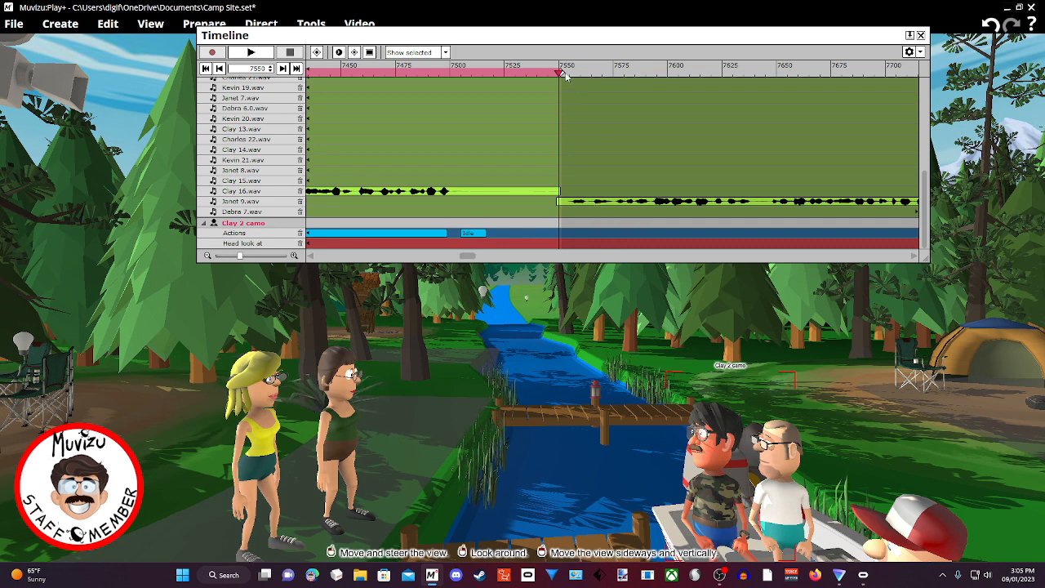
{"action": "left_click_drag", "start_coordinate": [561, 72], "coordinate": [668, 103]}
{"action": "scroll", "coordinate": [629, 261], "scroll_direction": "left", "scroll_amount": 15}
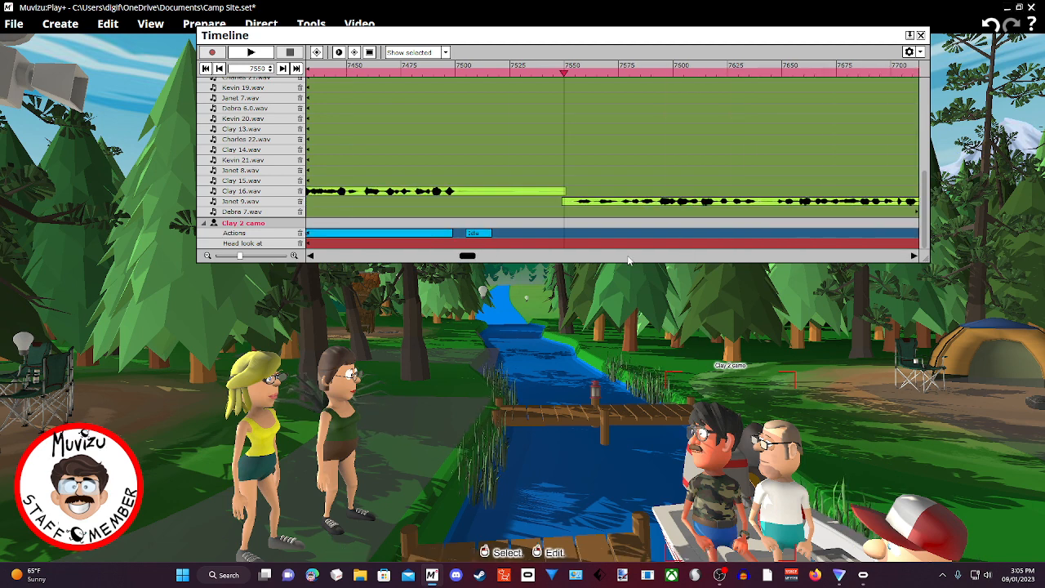
{"action": "mouse_move", "coordinate": [385, 72]}
{"action": "left_mouse_down"}
{"action": "mouse_move", "coordinate": [677, 79]}
{"action": "mouse_move", "coordinate": [824, 102]}
{"action": "mouse_move", "coordinate": [655, 110]}
{"action": "mouse_move", "coordinate": [634, 115]}
{"action": "mouse_move", "coordinate": [643, 129]}
{"action": "left_mouse_up"}
{"action": "scroll", "coordinate": [765, 254], "scroll_direction": "right", "scroll_amount": 5}
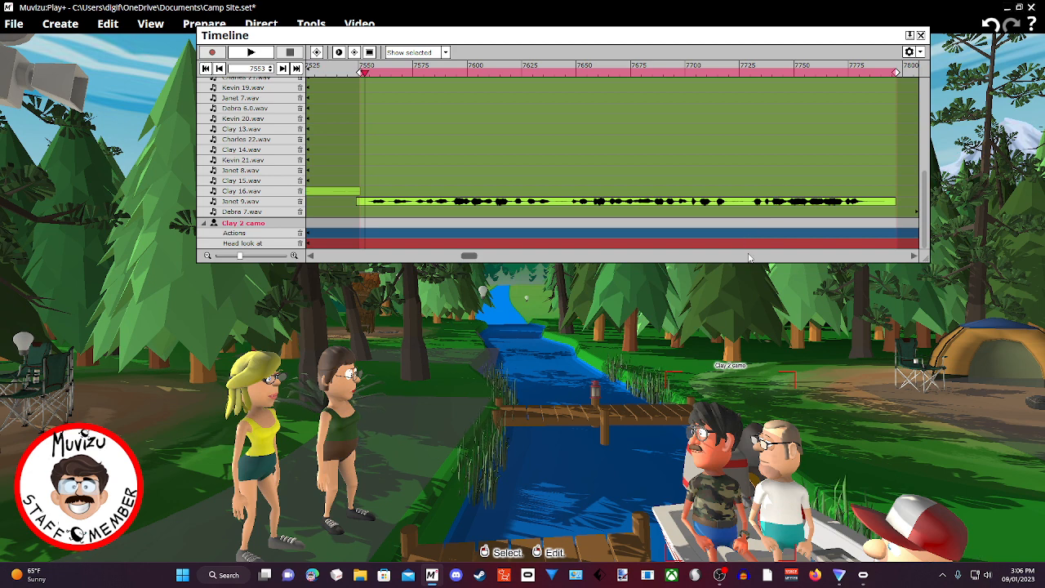
Fit the highlighted range to the Debra 7.wav clip and set the playhead to frame 7811, near the clip's start
{"action": "scroll", "coordinate": [746, 256], "scroll_direction": "right", "scroll_amount": 7}
{"action": "left_click_drag", "start_coordinate": [515, 72], "coordinate": [788, 99]}
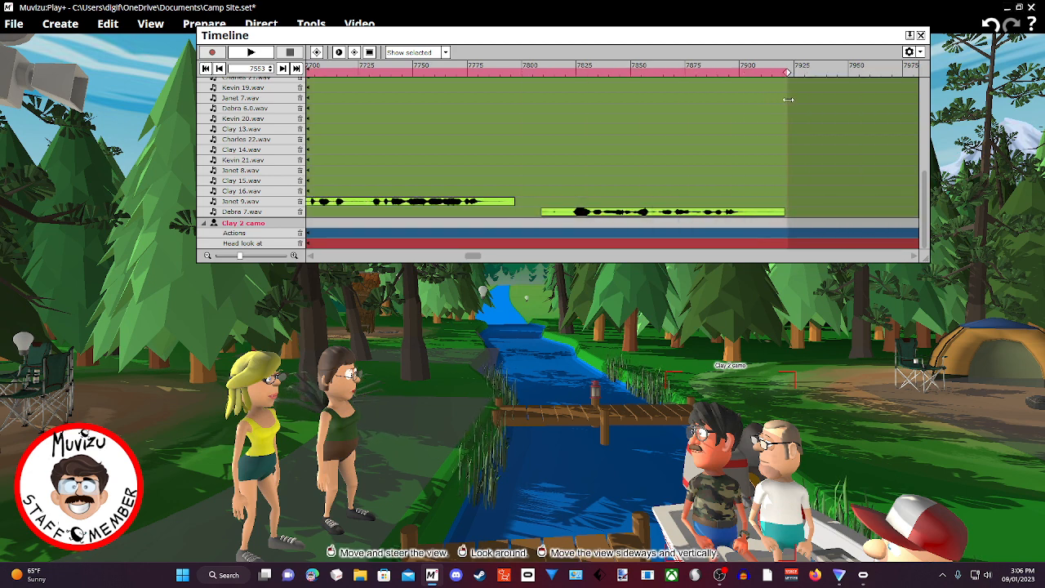
{"action": "scroll", "coordinate": [767, 256], "scroll_direction": "left", "scroll_amount": 7}
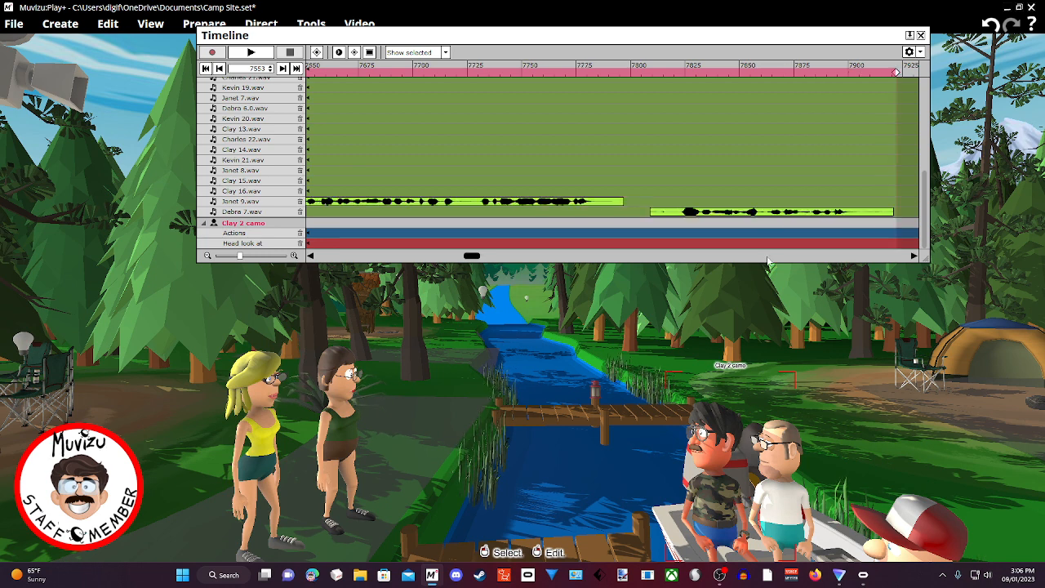
{"action": "scroll", "coordinate": [768, 256], "scroll_direction": "left", "scroll_amount": 3}
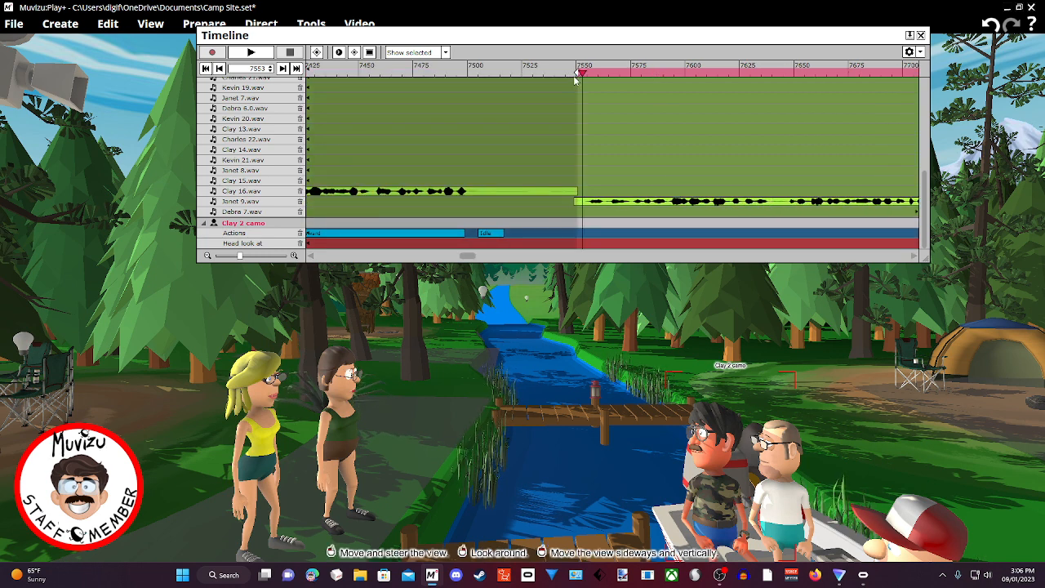
{"action": "mouse_move", "coordinate": [577, 71]}
{"action": "left_mouse_down"}
{"action": "mouse_move", "coordinate": [784, 90]}
{"action": "mouse_move", "coordinate": [510, 117]}
{"action": "left_mouse_up"}
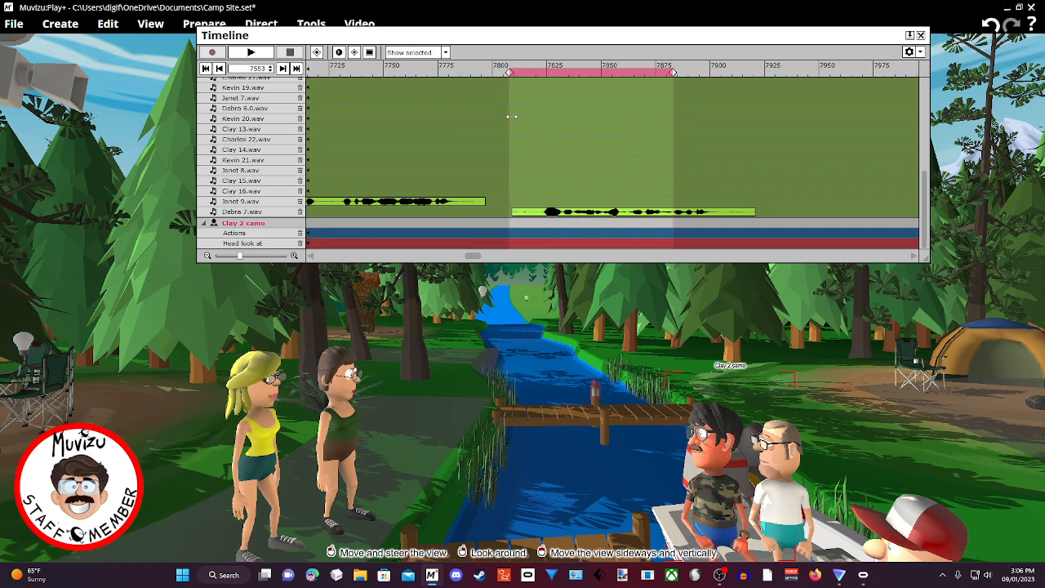
{"action": "left_click_drag", "start_coordinate": [677, 73], "coordinate": [644, 80]}
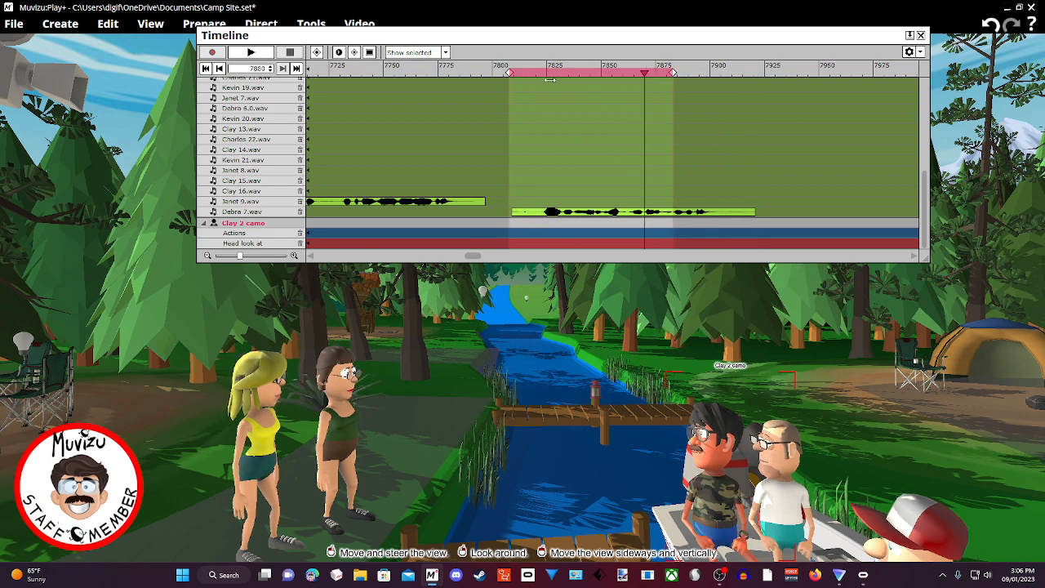
{"action": "left_click", "coordinate": [518, 71]}
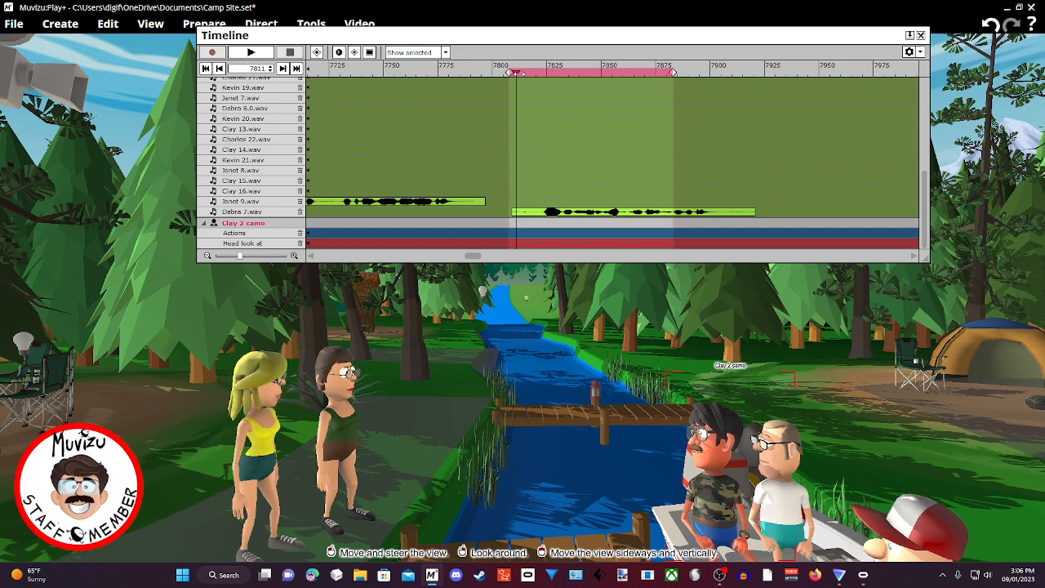
{"action": "left_click_drag", "start_coordinate": [672, 74], "coordinate": [759, 75]}
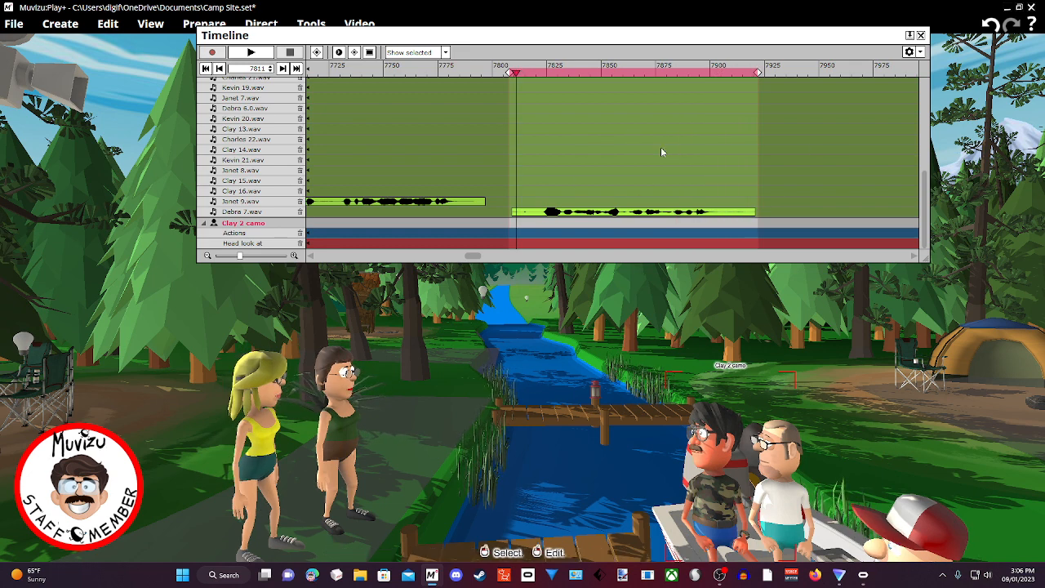
Move the playhead back to frame 7311, within the Clay 16.wav clip, and bring the selected character's actions track into view
{"action": "scroll", "coordinate": [716, 258], "scroll_direction": "up", "scroll_amount": 10}
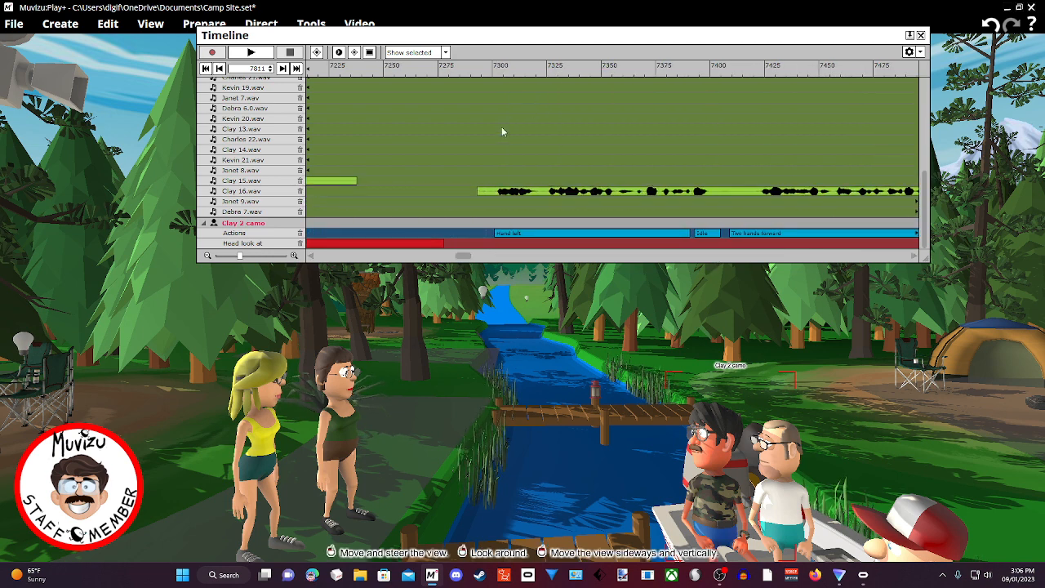
{"action": "scroll", "coordinate": [506, 131], "scroll_direction": "up", "scroll_amount": 3}
{"action": "scroll", "coordinate": [505, 137], "scroll_direction": "up", "scroll_amount": 3}
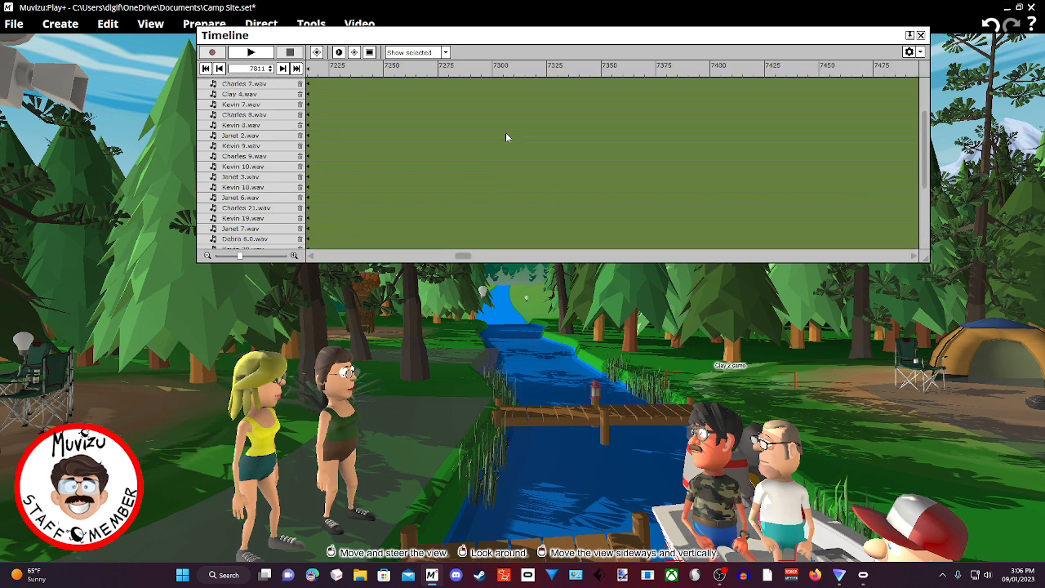
{"action": "left_click", "coordinate": [516, 82]}
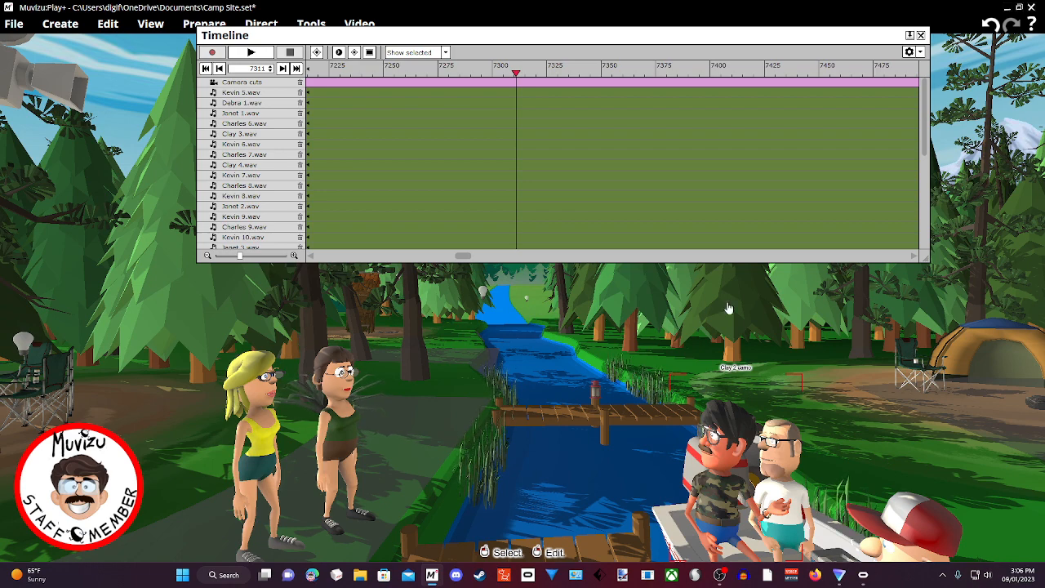
{"action": "scroll", "coordinate": [686, 208], "scroll_direction": "down", "scroll_amount": 3}
{"action": "scroll", "coordinate": [683, 206], "scroll_direction": "down", "scroll_amount": 5}
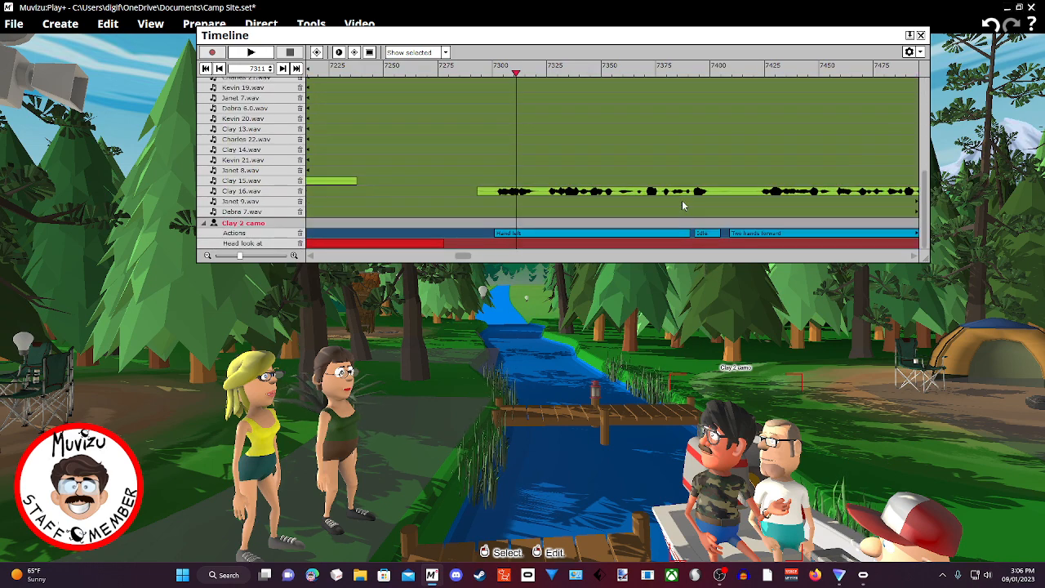
Look over the river scene with the two women on the bank, the men in the boat, the cameras and both campsites
{"action": "right_click_drag", "start_coordinate": [949, 406], "coordinate": [831, 333]}
{"action": "scroll", "coordinate": [550, 161], "scroll_direction": "up", "scroll_amount": 4}
{"action": "scroll", "coordinate": [541, 152], "scroll_direction": "up", "scroll_amount": 3}
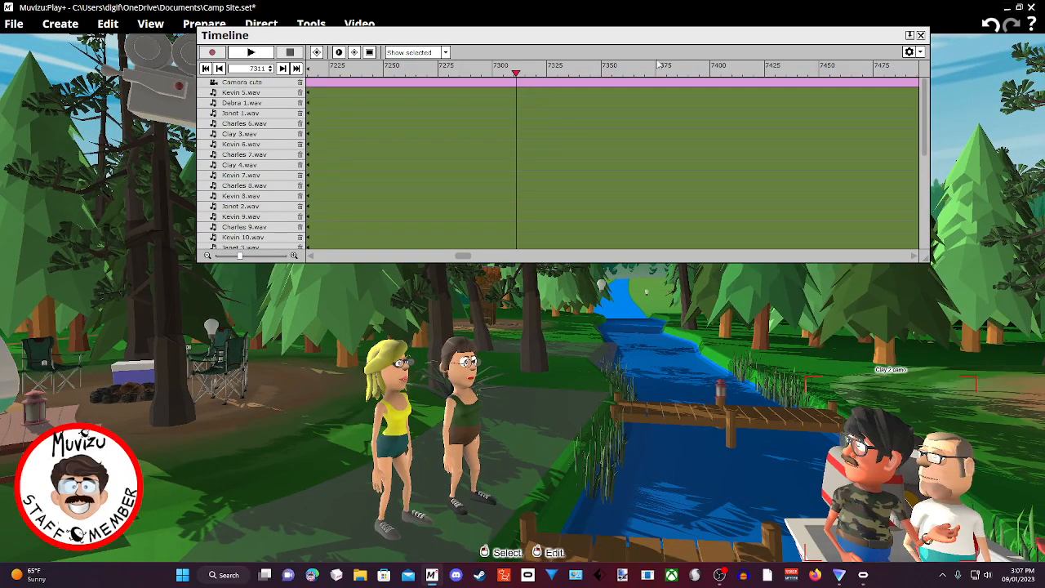
{"action": "scroll", "coordinate": [643, 411], "scroll_direction": "down", "scroll_amount": 5}
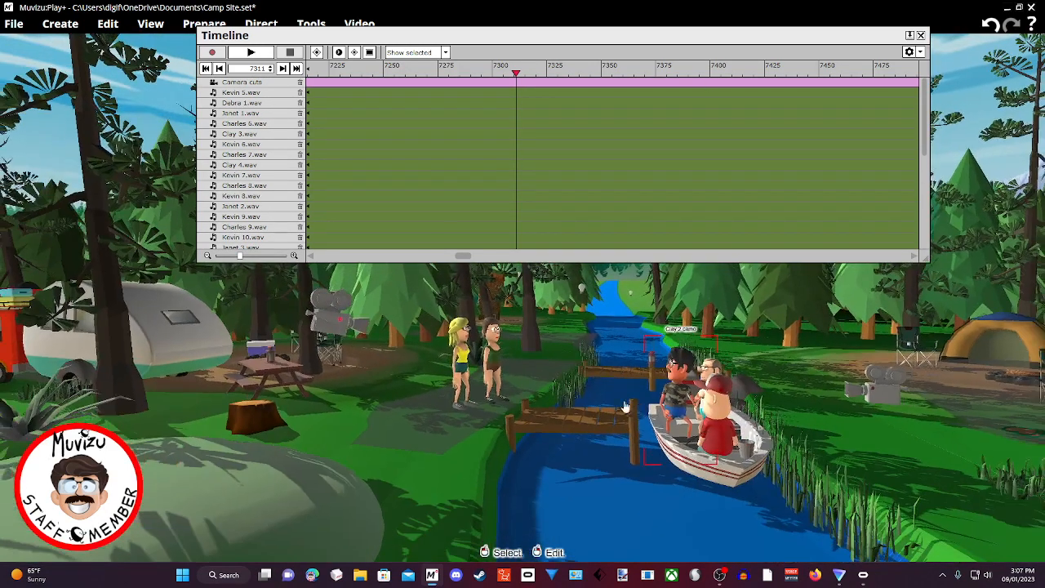
{"action": "scroll", "coordinate": [392, 433], "scroll_direction": "up", "scroll_amount": 4}
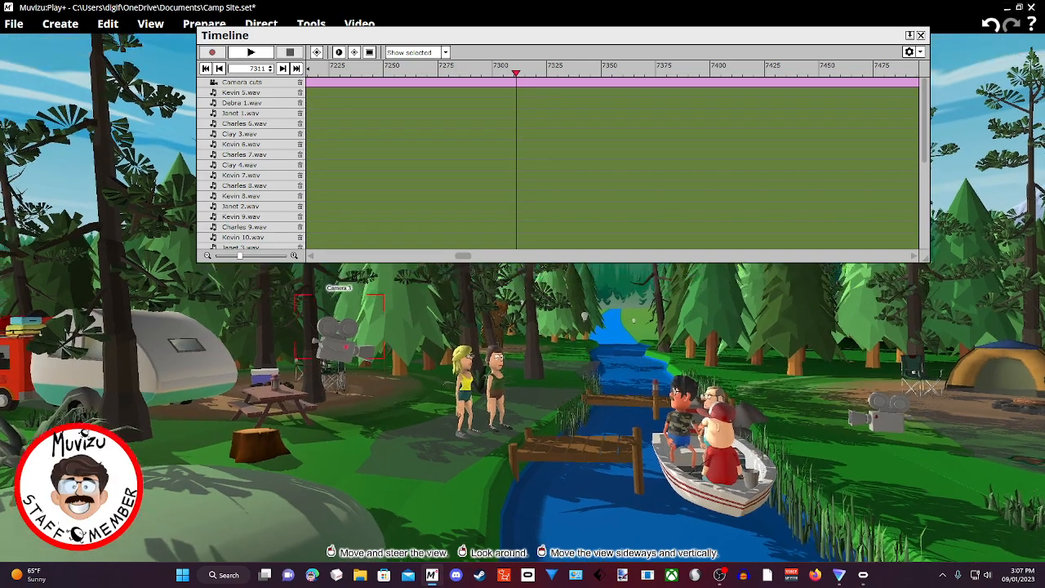
{"action": "scroll", "coordinate": [468, 327], "scroll_direction": "up", "scroll_amount": 3}
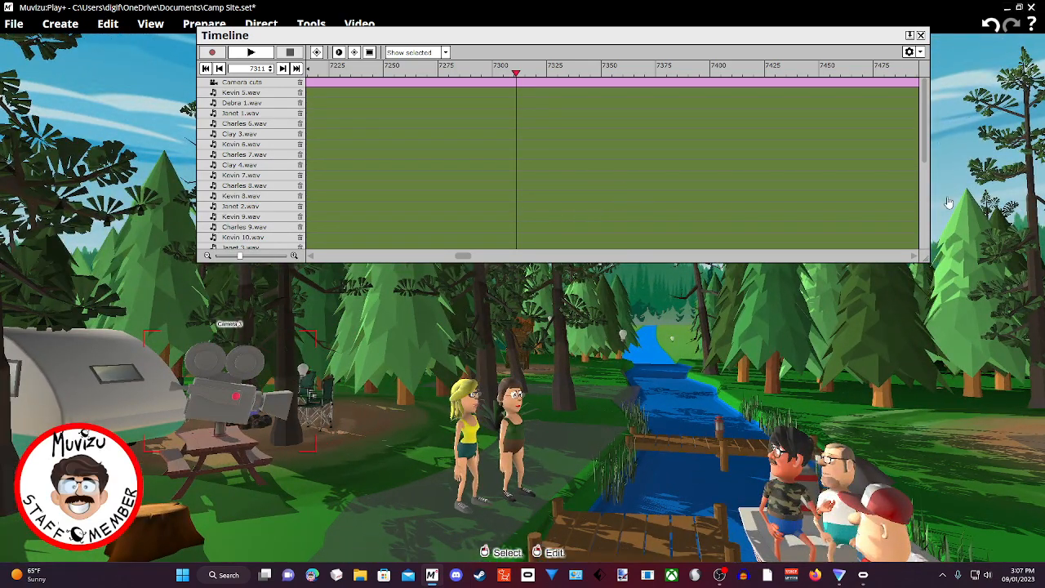
{"action": "left_click_drag", "start_coordinate": [511, 281], "coordinate": [529, 110]}
Examine the audio tracks from the Clay 16.wav clip to the start of the Janet 9.wav clip
{"action": "scroll", "coordinate": [582, 148], "scroll_direction": "down", "scroll_amount": 5}
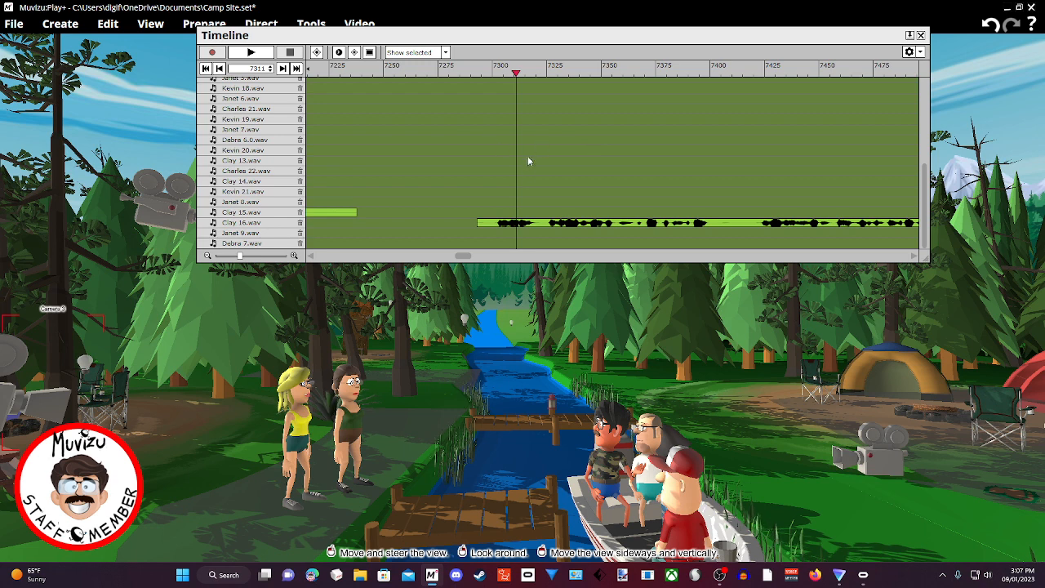
{"action": "scroll", "coordinate": [620, 213], "scroll_direction": "right", "scroll_amount": 3}
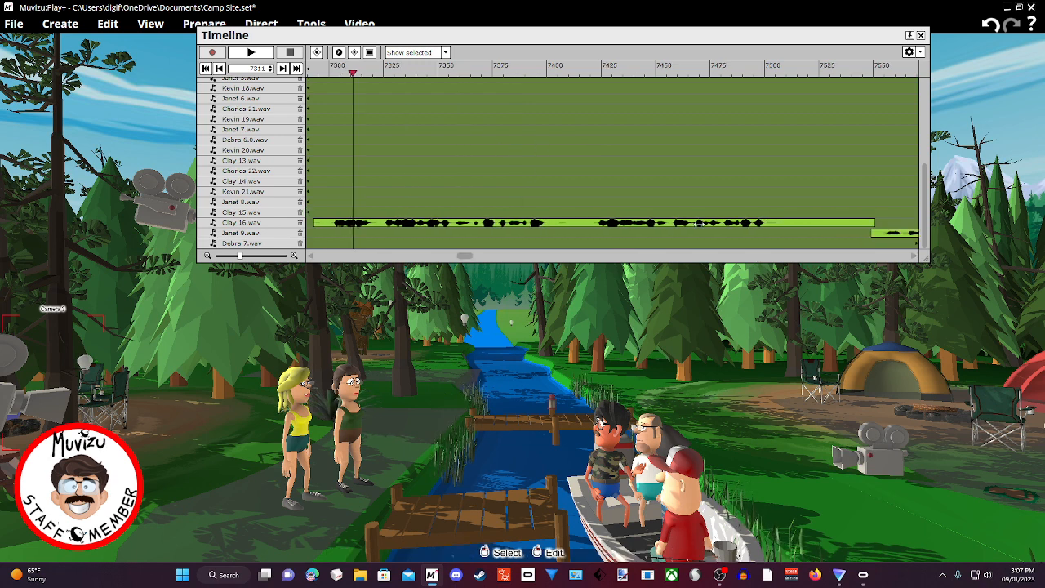
{"action": "scroll", "coordinate": [672, 260], "scroll_direction": "right", "scroll_amount": 4}
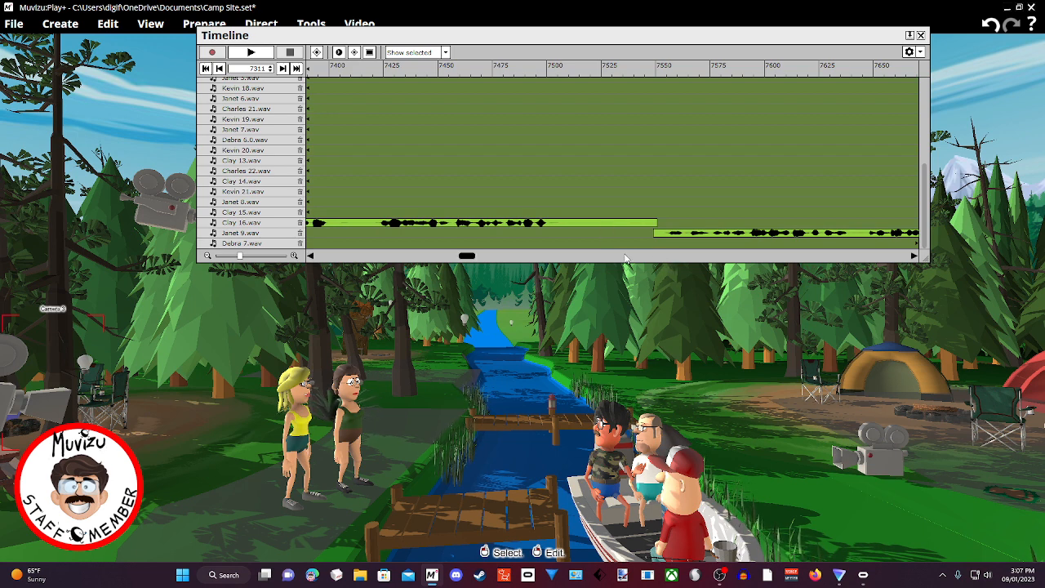
Show the cameras window and move the Timeline window clear of it
{"action": "left_click_drag", "start_coordinate": [622, 33], "coordinate": [507, 158]}
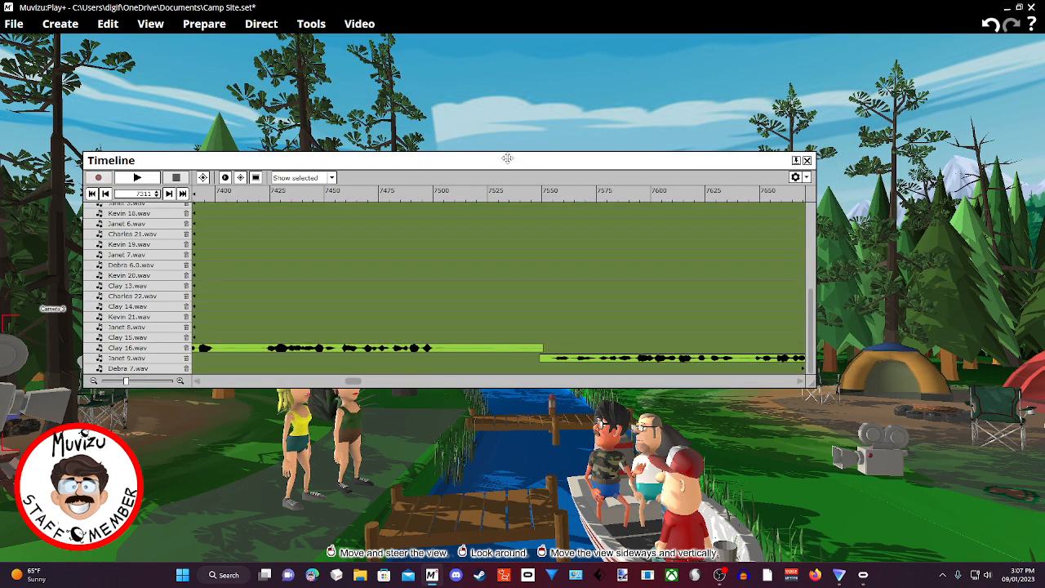
{"action": "left_click", "coordinate": [163, 30]}
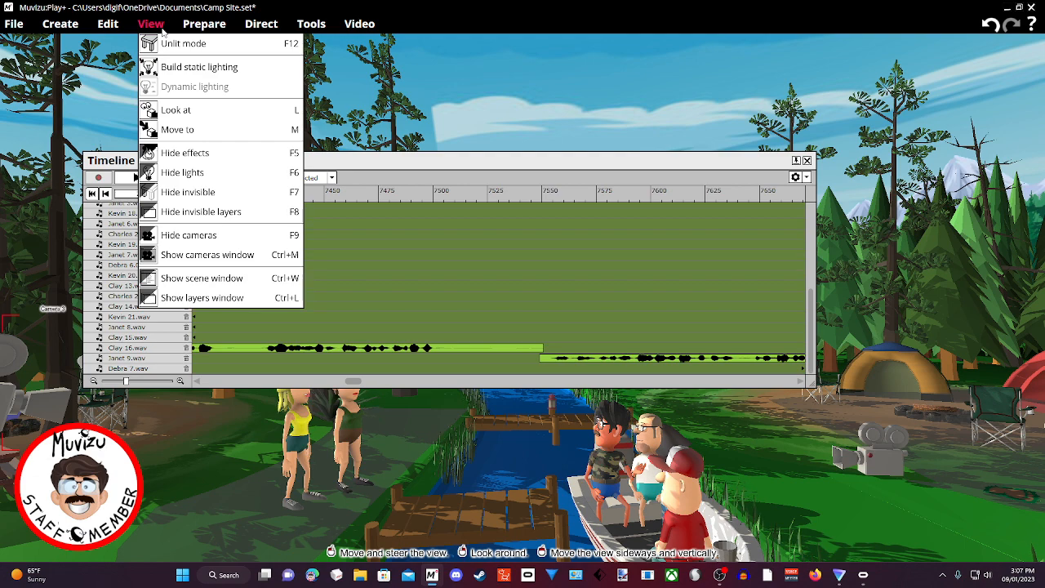
{"action": "left_click", "coordinate": [254, 254]}
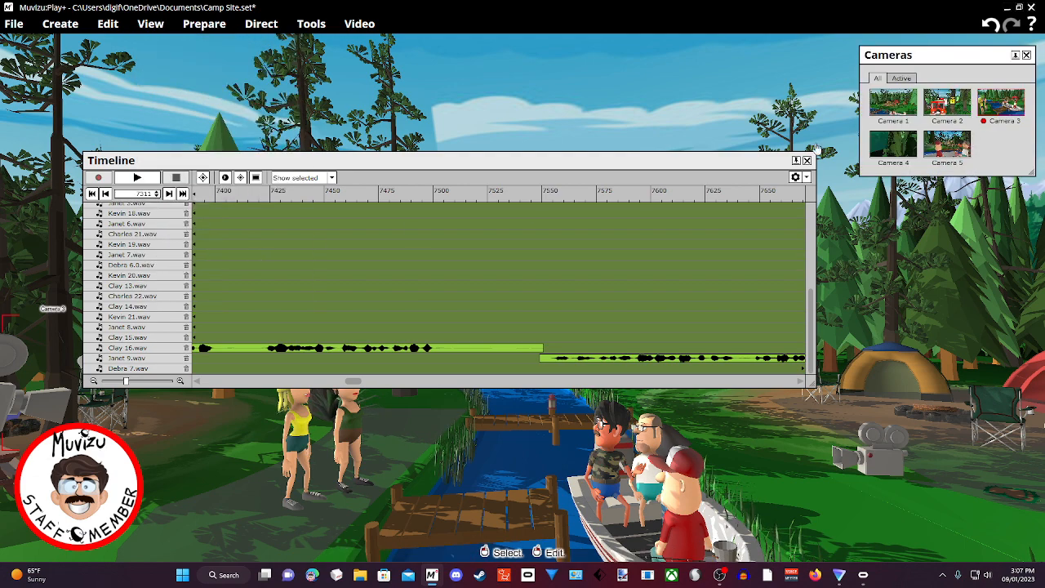
{"action": "left_click_drag", "start_coordinate": [744, 161], "coordinate": [722, 90]}
Select Camera 1 high among the trees by the two women and close the cameras window
{"action": "left_click_drag", "start_coordinate": [835, 373], "coordinate": [872, 392]}
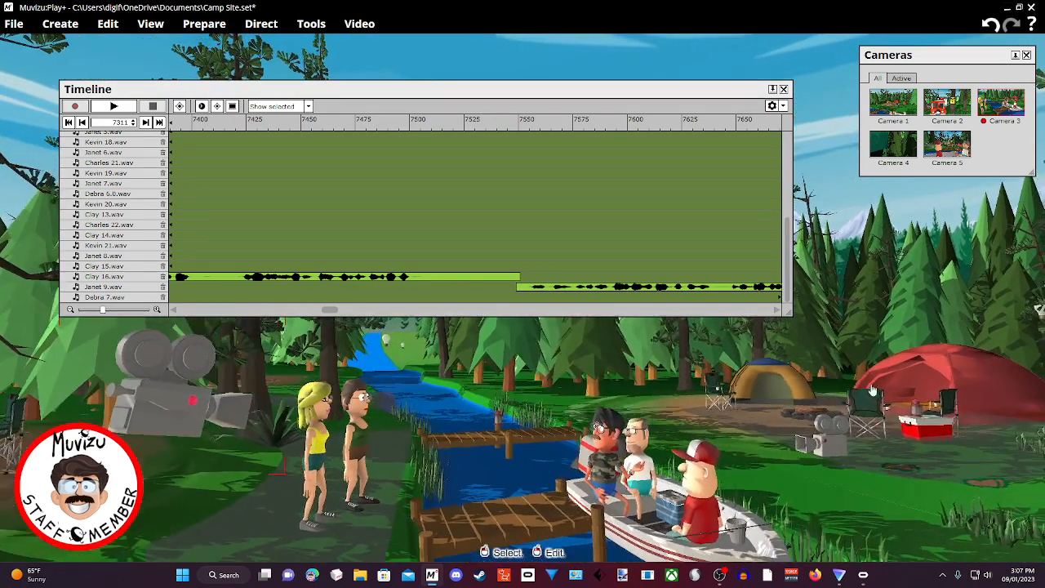
{"action": "left_click", "coordinate": [827, 444]}
{"action": "left_click_drag", "start_coordinate": [827, 444], "coordinate": [456, 352]}
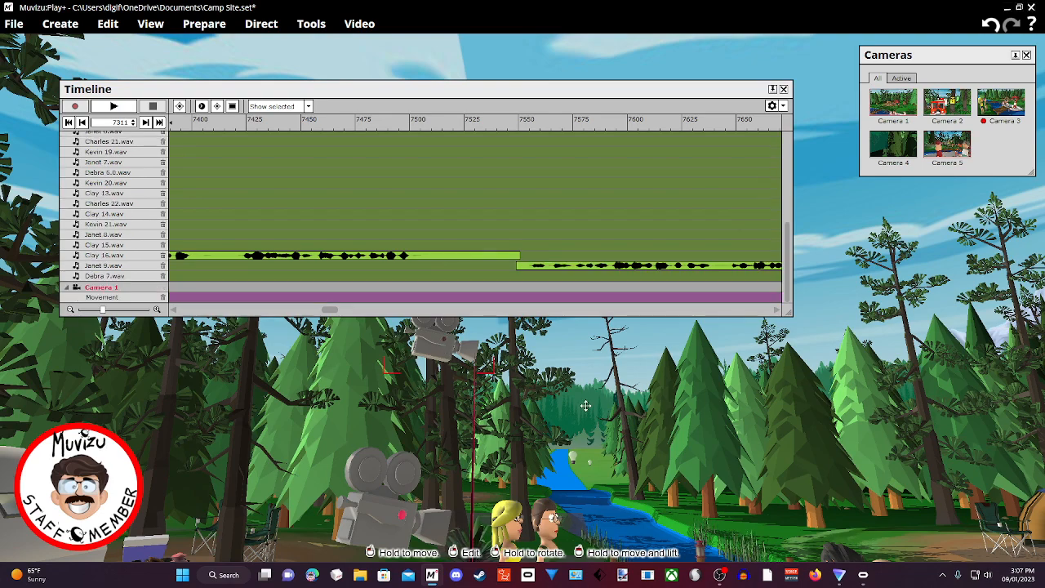
{"action": "left_click_drag", "start_coordinate": [583, 387], "coordinate": [584, 403]}
{"action": "middle_click_drag", "start_coordinate": [584, 403], "coordinate": [584, 456]}
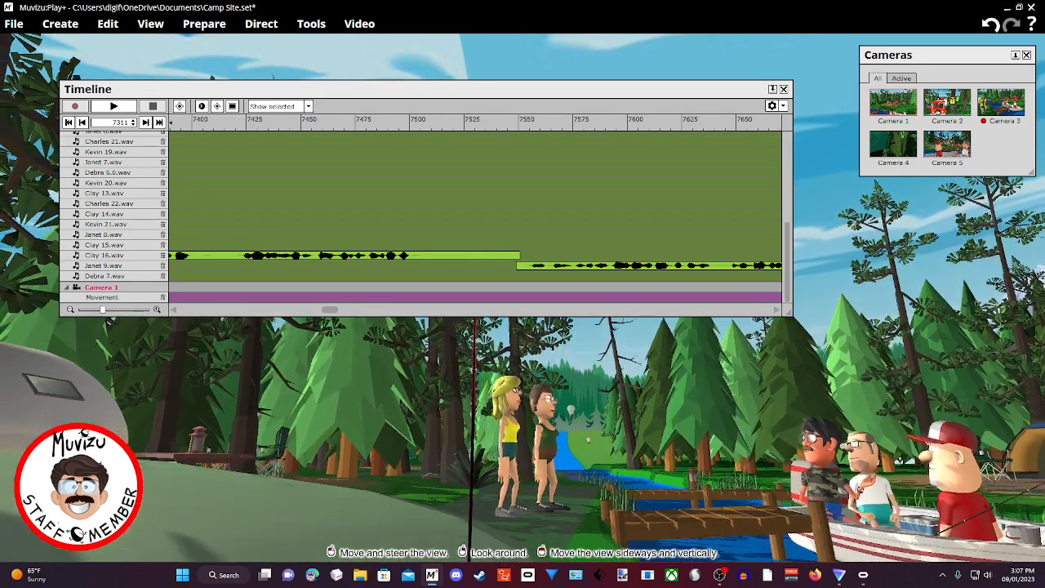
{"action": "left_click", "coordinate": [1026, 55]}
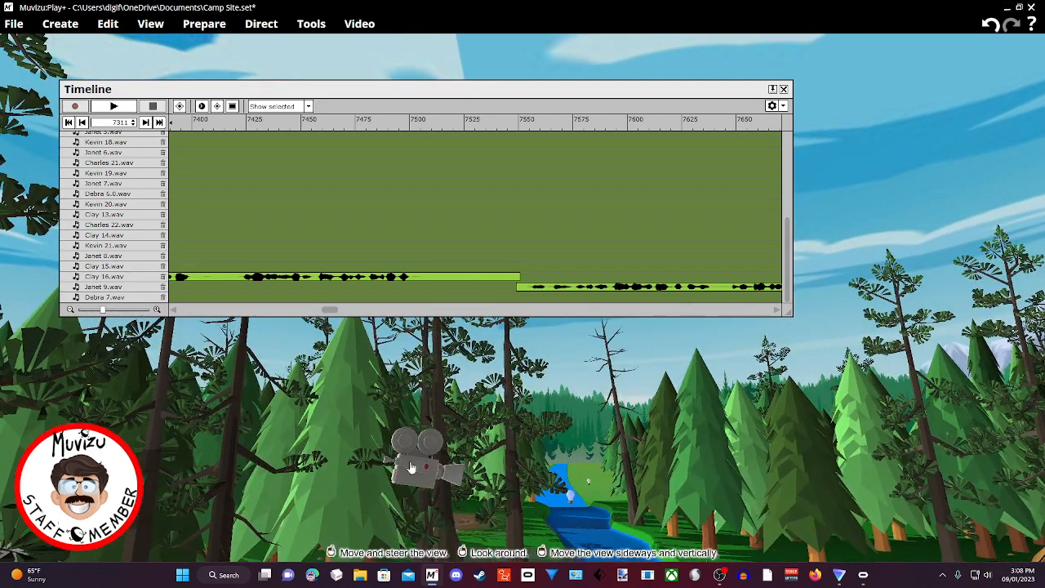
Reselect Camera 1 and bring the women, the boat and the campsites by the river back into view
{"action": "left_click", "coordinate": [413, 467]}
{"action": "mouse_move", "coordinate": [413, 468]}
{"action": "left_mouse_down"}
{"action": "mouse_move", "coordinate": [413, 420]}
{"action": "mouse_move", "coordinate": [413, 468]}
{"action": "left_mouse_up"}
{"action": "right_click_drag", "start_coordinate": [412, 468], "coordinate": [547, 482]}
{"action": "middle_click_drag", "start_coordinate": [710, 360], "coordinate": [726, 395]}
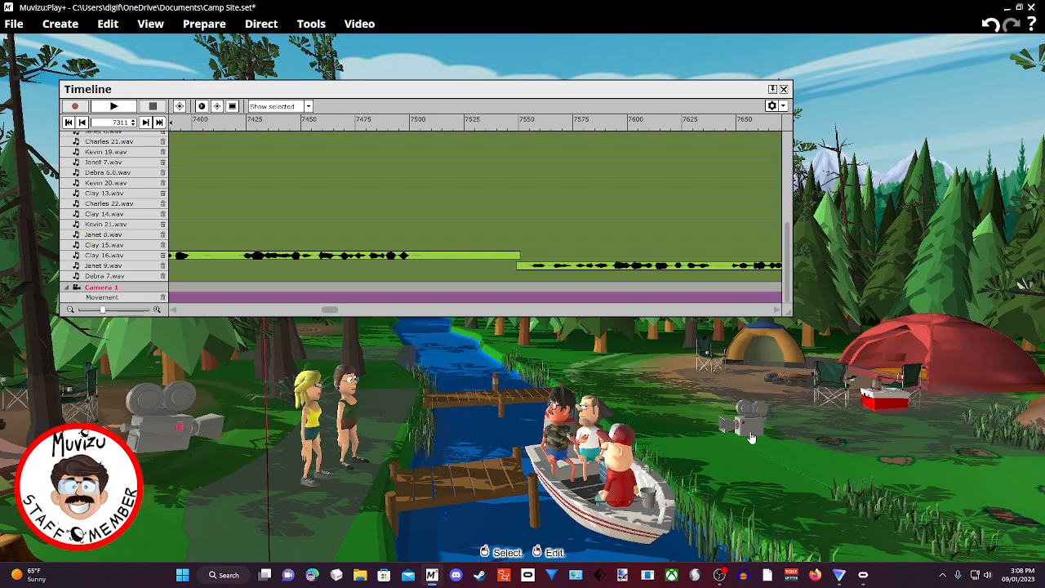
Examine the Camera cuts track from around frame 7400 to around frame 8475
{"action": "scroll", "coordinate": [407, 267], "scroll_direction": "up", "scroll_amount": 10}
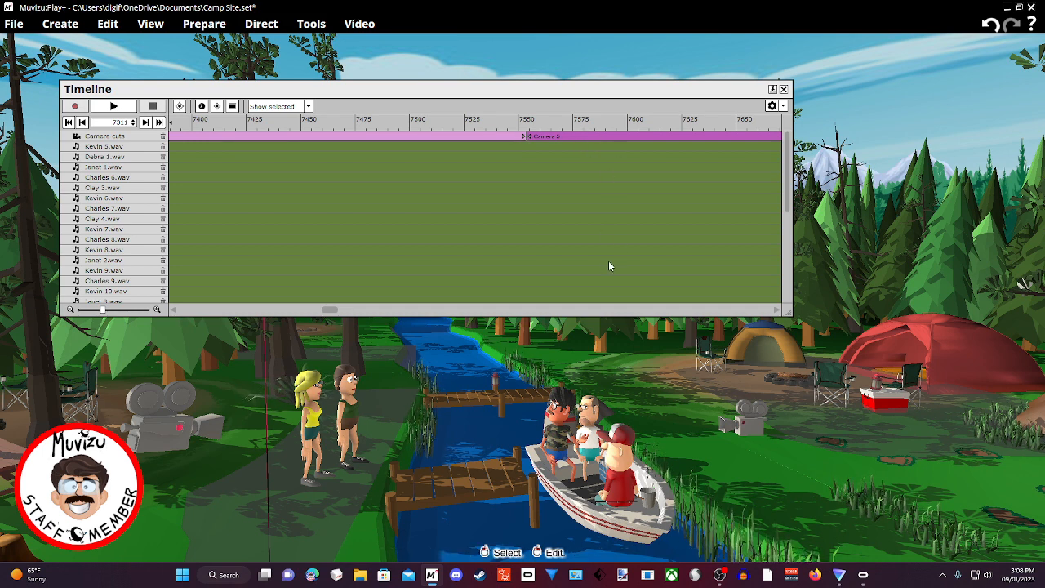
{"action": "scroll", "coordinate": [669, 220], "scroll_direction": "down", "scroll_amount": 2}
{"action": "scroll", "coordinate": [669, 216], "scroll_direction": "down", "scroll_amount": 1}
{"action": "scroll", "coordinate": [666, 217], "scroll_direction": "up", "scroll_amount": 3}
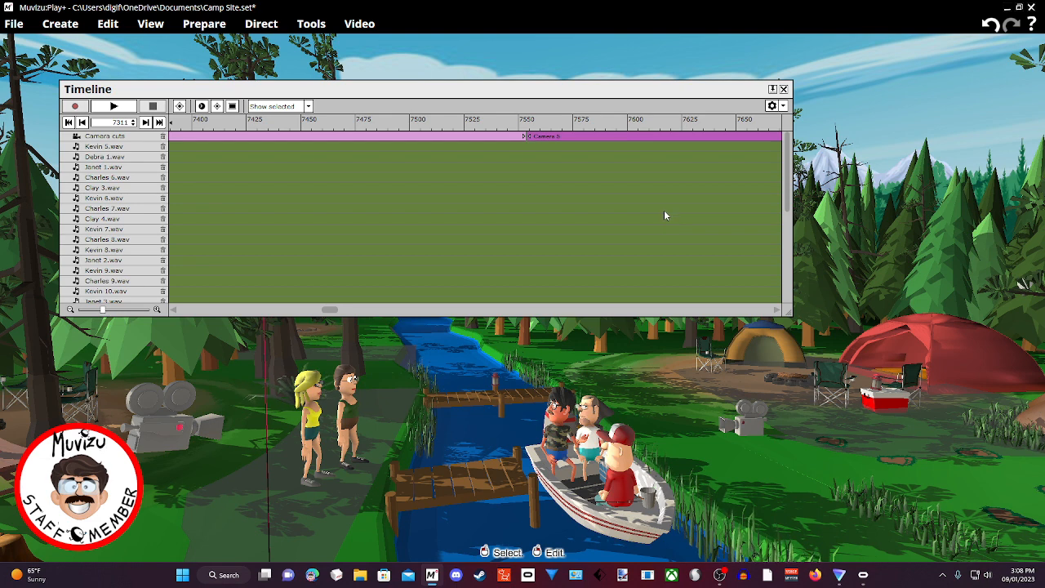
{"action": "scroll", "coordinate": [663, 210], "scroll_direction": "down", "scroll_amount": 1}
{"action": "scroll", "coordinate": [665, 204], "scroll_direction": "up", "scroll_amount": 2}
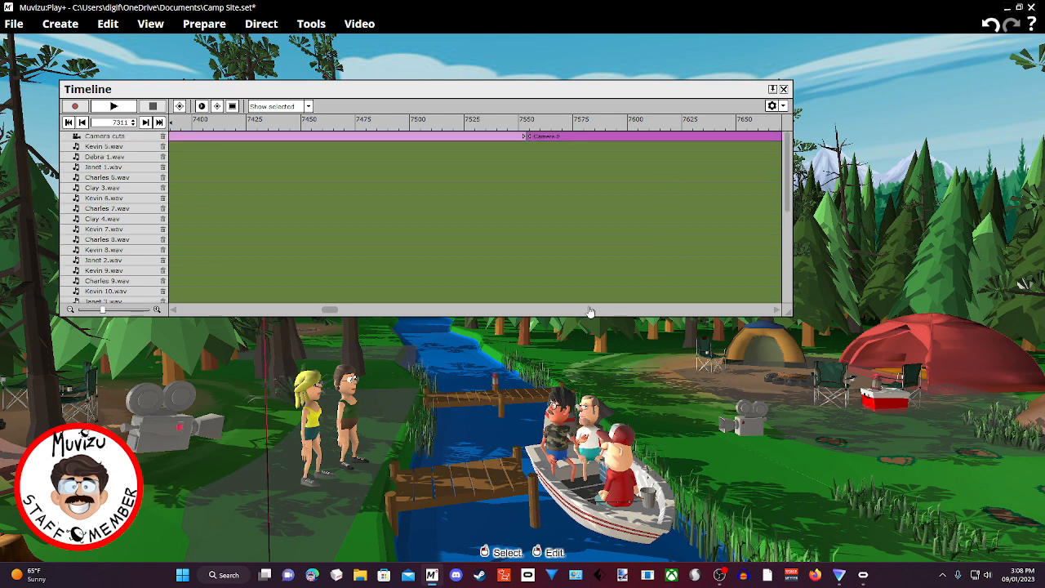
{"action": "left_click", "coordinate": [330, 311]}
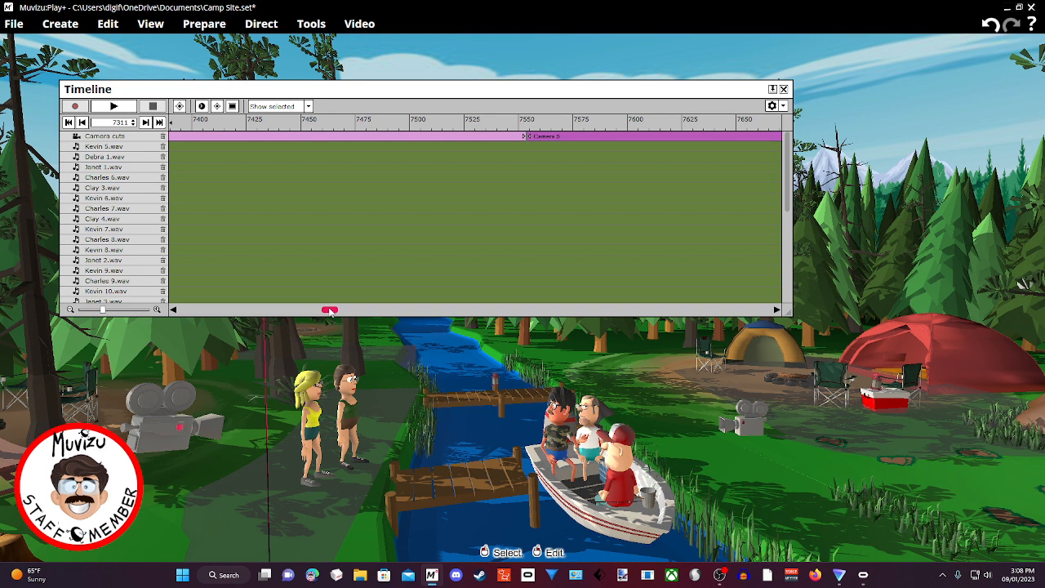
{"action": "left_click_drag", "start_coordinate": [330, 311], "coordinate": [334, 311]}
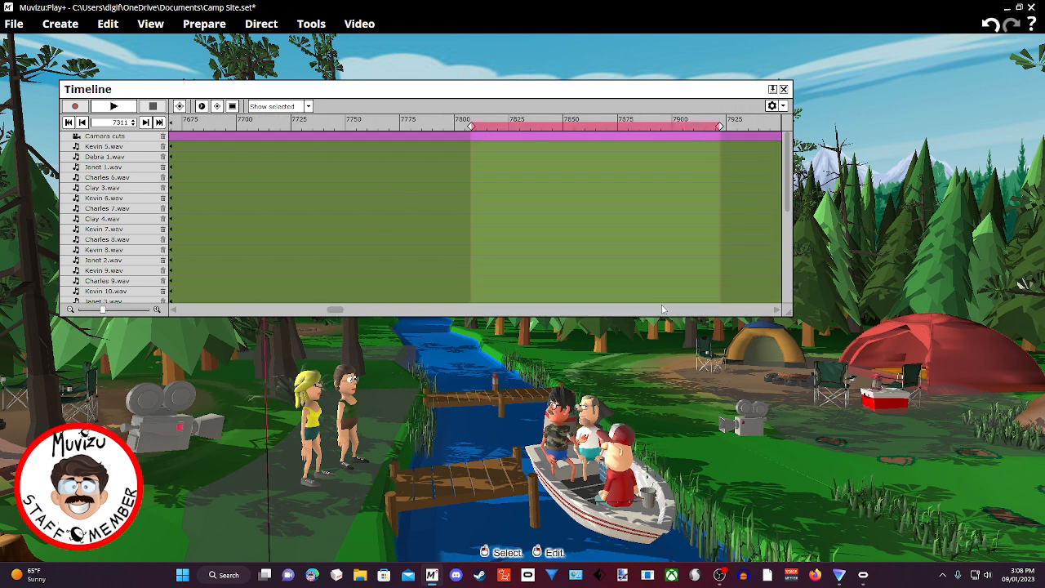
{"action": "scroll", "coordinate": [663, 318], "scroll_direction": "down", "scroll_amount": 5}
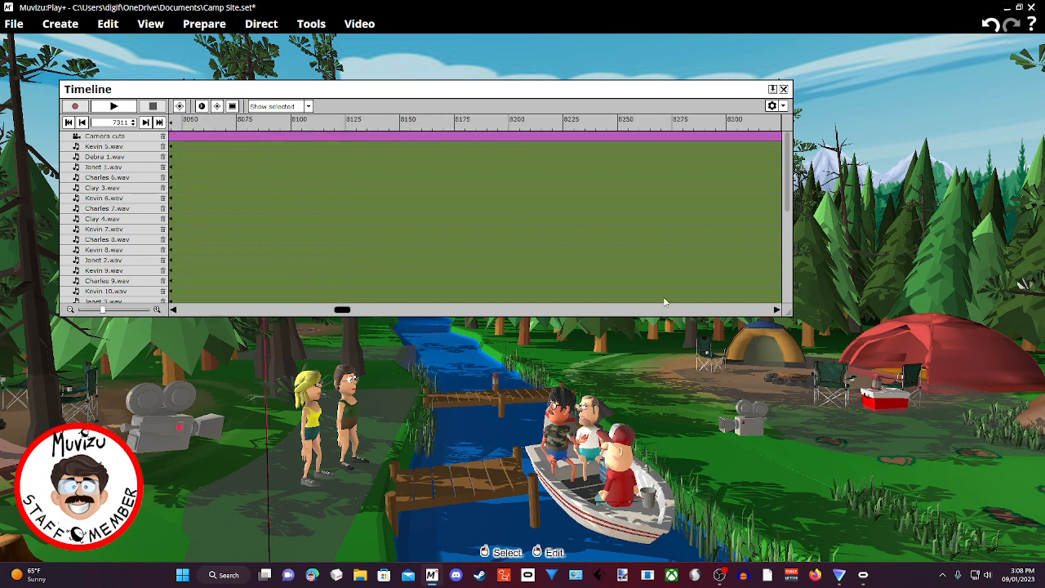
{"action": "scroll", "coordinate": [546, 316], "scroll_direction": "down", "scroll_amount": 2}
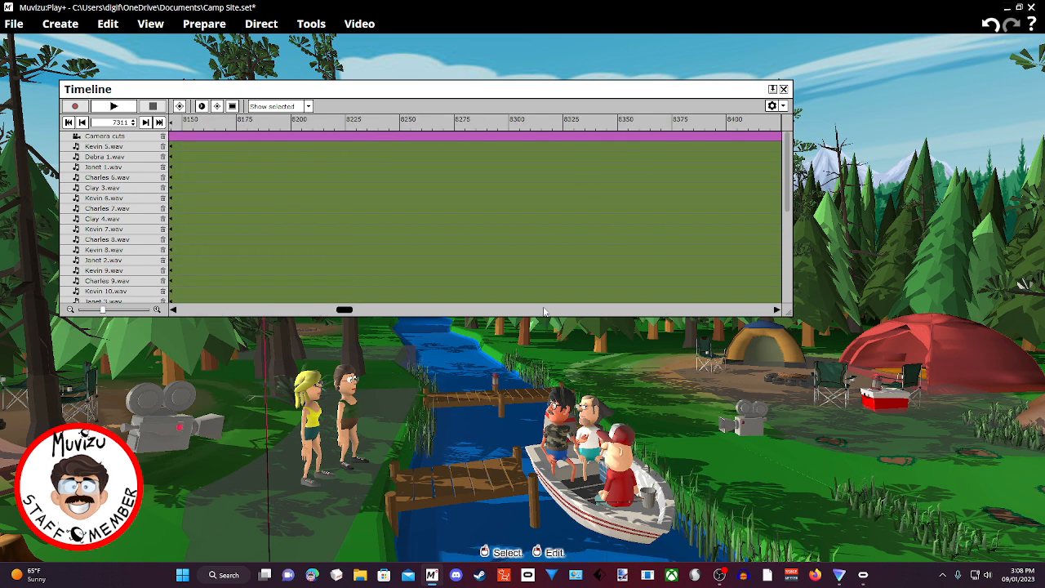
{"action": "scroll", "coordinate": [549, 319], "scroll_direction": "down", "scroll_amount": 2}
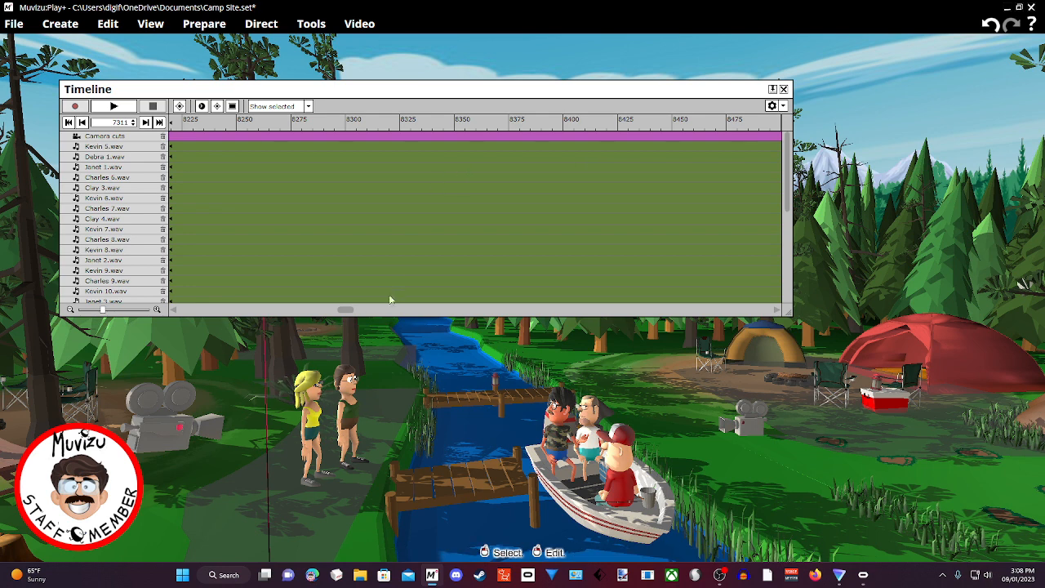
Examine how the Clay 16.wav, Janet 9.wav and Debra 7.wav clips follow one another on the audio tracks
{"action": "left_click_drag", "start_coordinate": [345, 315], "coordinate": [331, 316]}
{"action": "scroll", "coordinate": [425, 238], "scroll_direction": "down", "scroll_amount": 10}
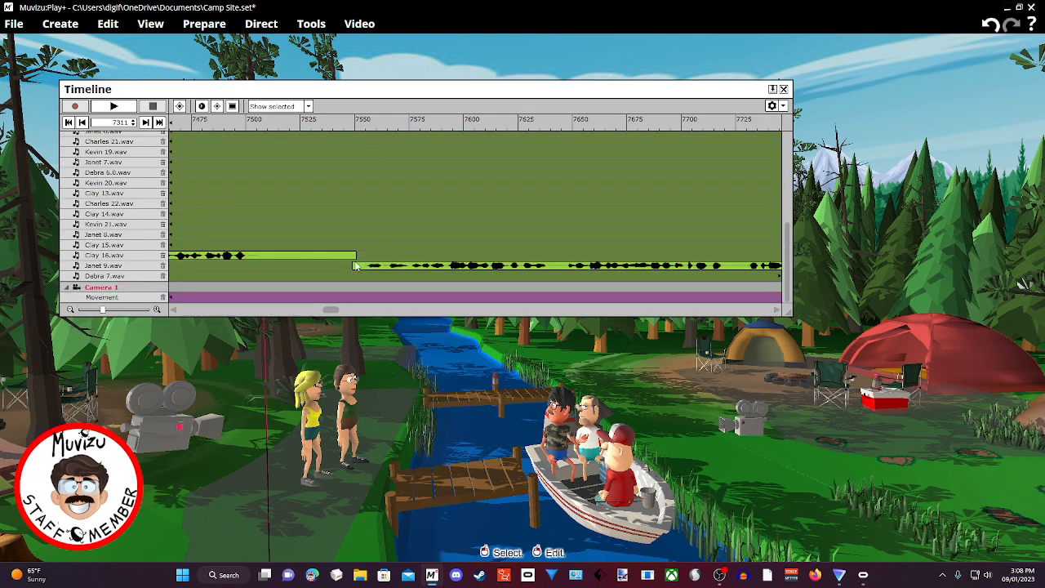
{"action": "scroll", "coordinate": [368, 310], "scroll_direction": "up", "scroll_amount": 4}
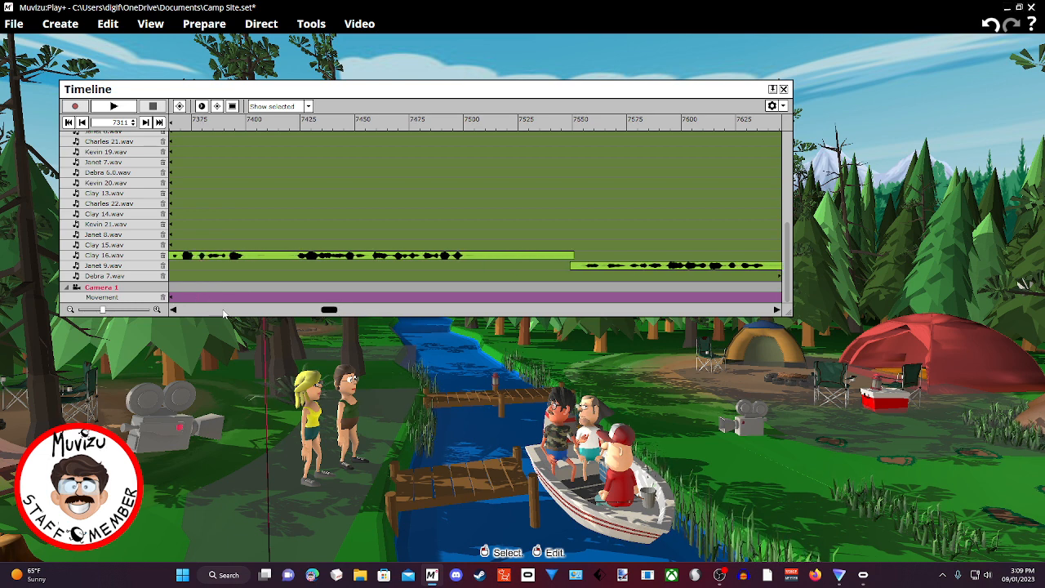
{"action": "scroll", "coordinate": [223, 313], "scroll_direction": "up", "scroll_amount": 3}
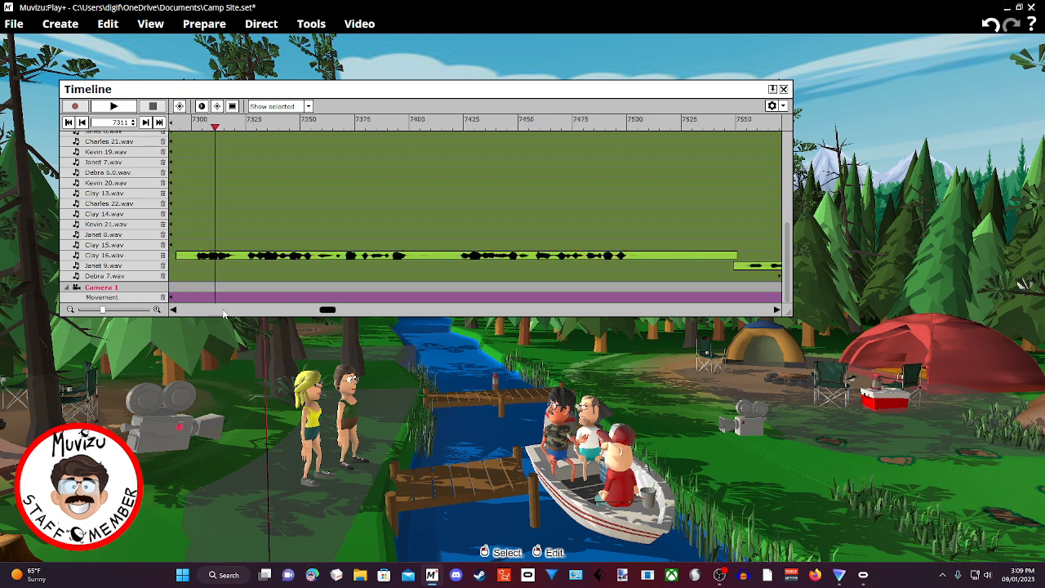
{"action": "scroll", "coordinate": [223, 313], "scroll_direction": "up", "scroll_amount": 1}
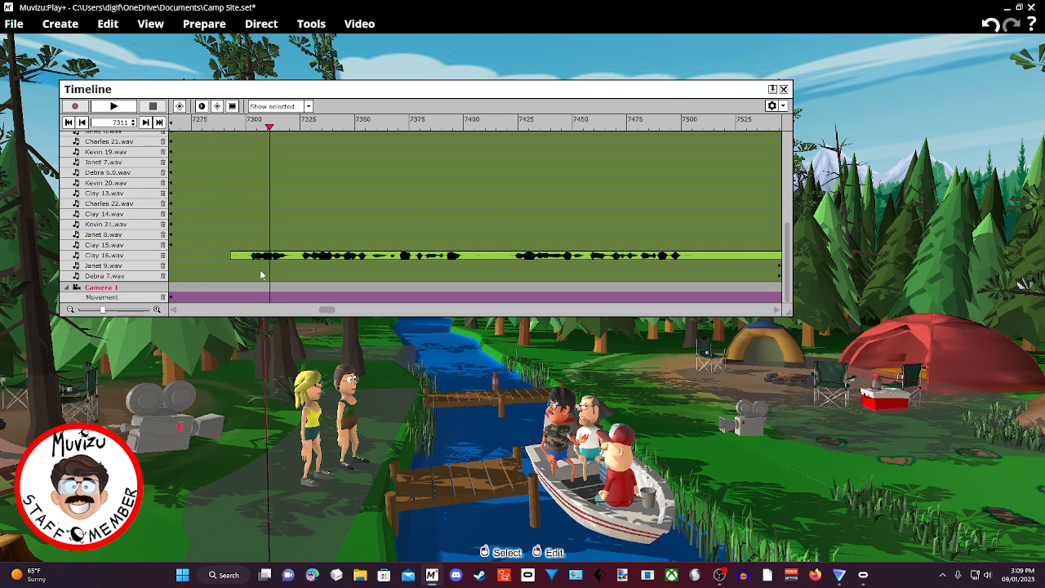
{"action": "scroll", "coordinate": [298, 313], "scroll_direction": "down", "scroll_amount": 1}
{"action": "scroll", "coordinate": [298, 313], "scroll_direction": "down", "scroll_amount": 6}
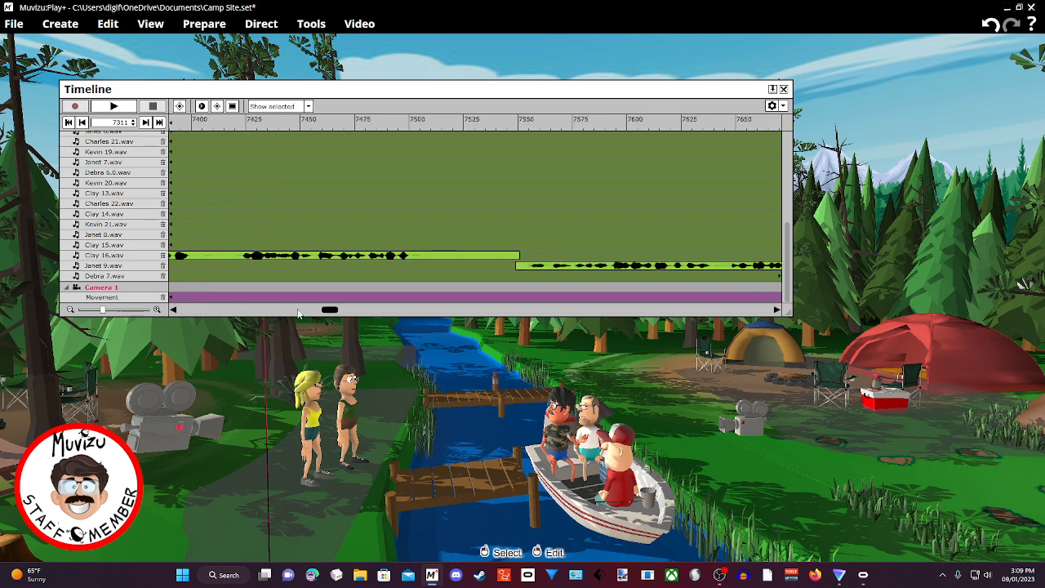
{"action": "scroll", "coordinate": [298, 312], "scroll_direction": "down", "scroll_amount": 5}
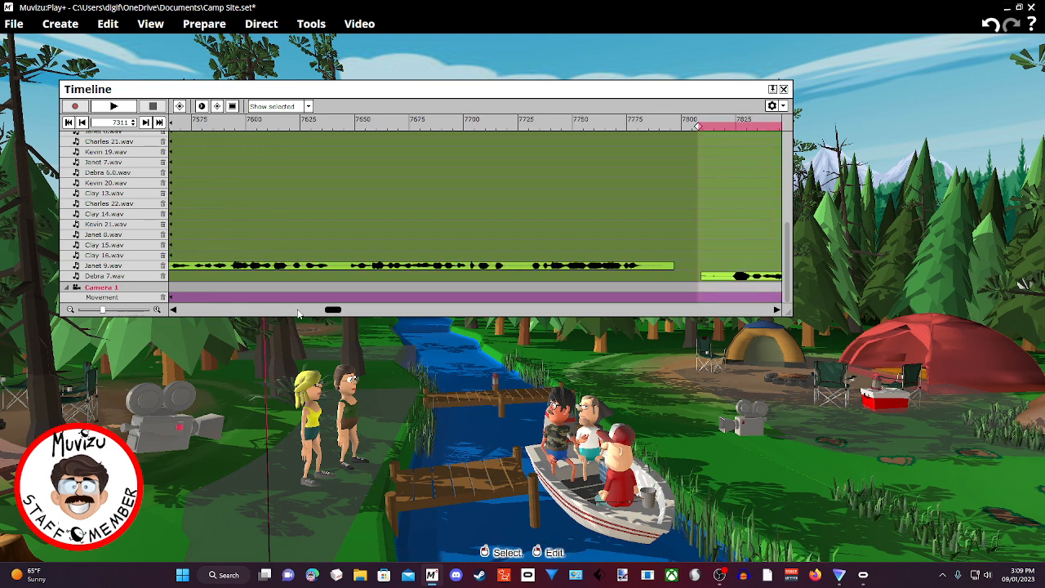
{"action": "scroll", "coordinate": [298, 312], "scroll_direction": "down", "scroll_amount": 5}
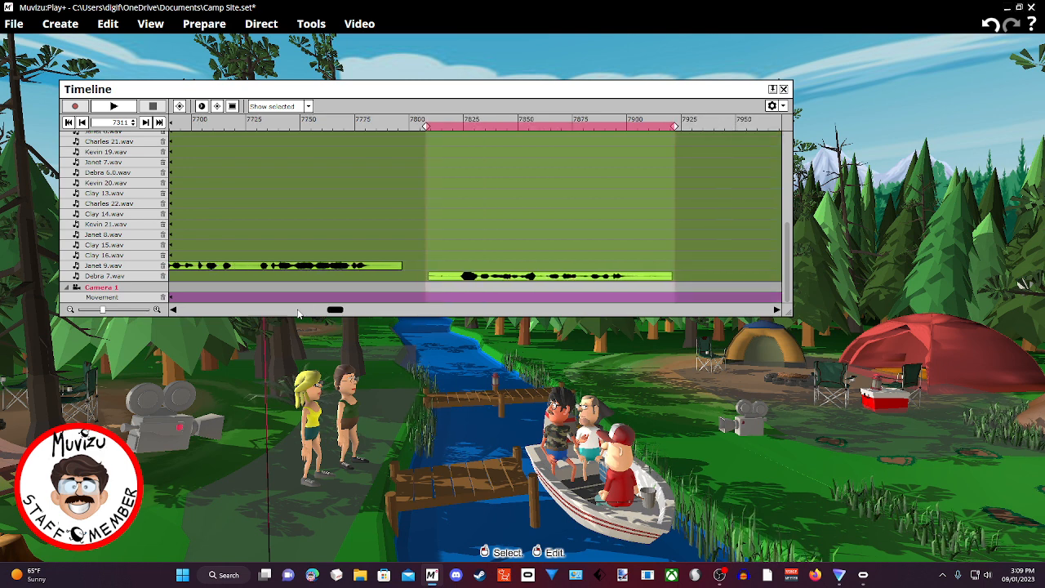
{"action": "scroll", "coordinate": [298, 313], "scroll_direction": "up", "scroll_amount": 3}
{"action": "scroll", "coordinate": [298, 313], "scroll_direction": "up", "scroll_amount": 1}
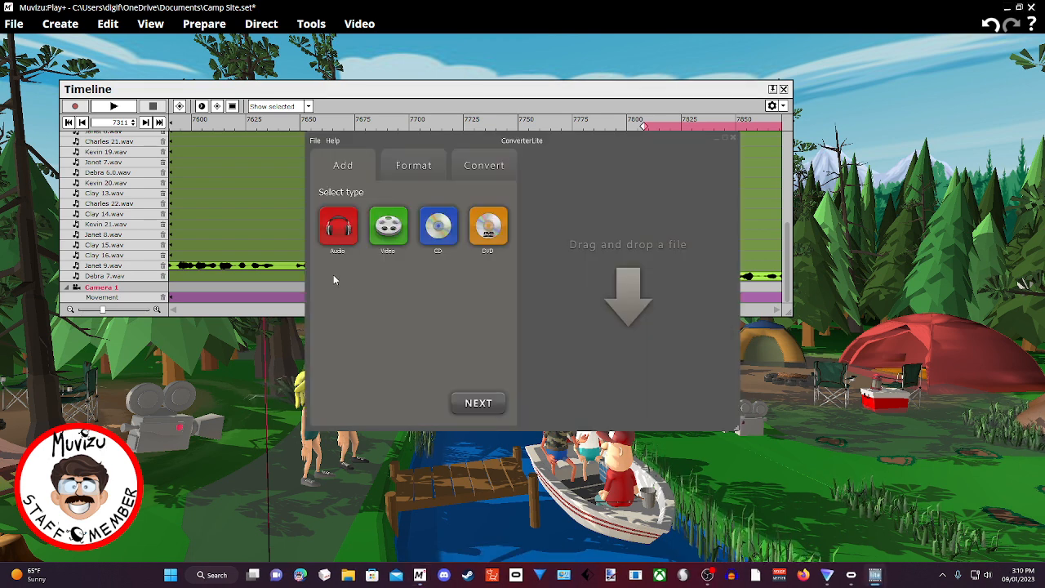
Reposition the ConverterLite window and open the folder bearing the creator's name in File Explorer
{"action": "left_click_drag", "start_coordinate": [492, 144], "coordinate": [460, 121]}
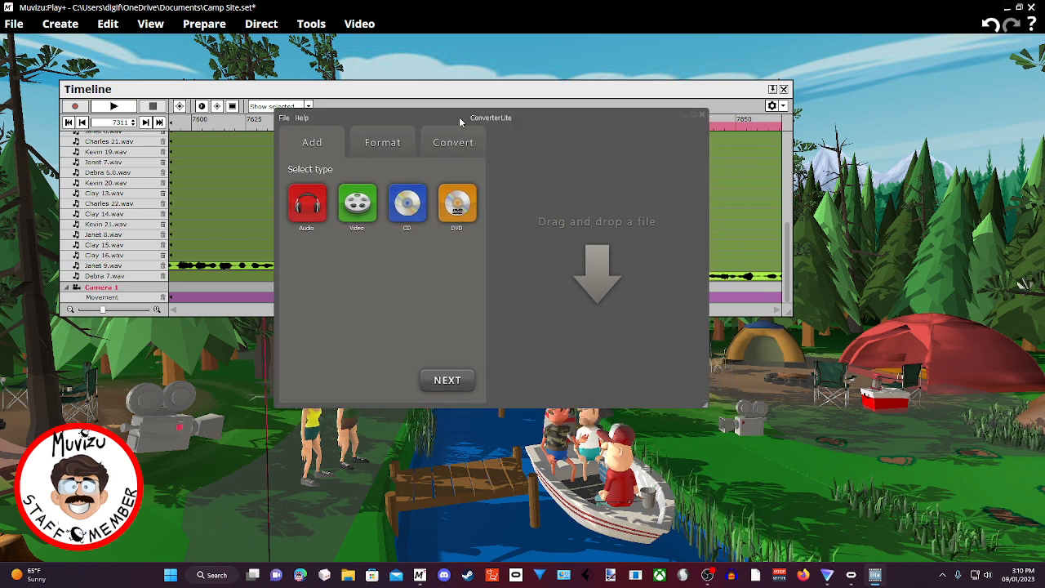
{"action": "left_click_drag", "start_coordinate": [460, 121], "coordinate": [465, 112]}
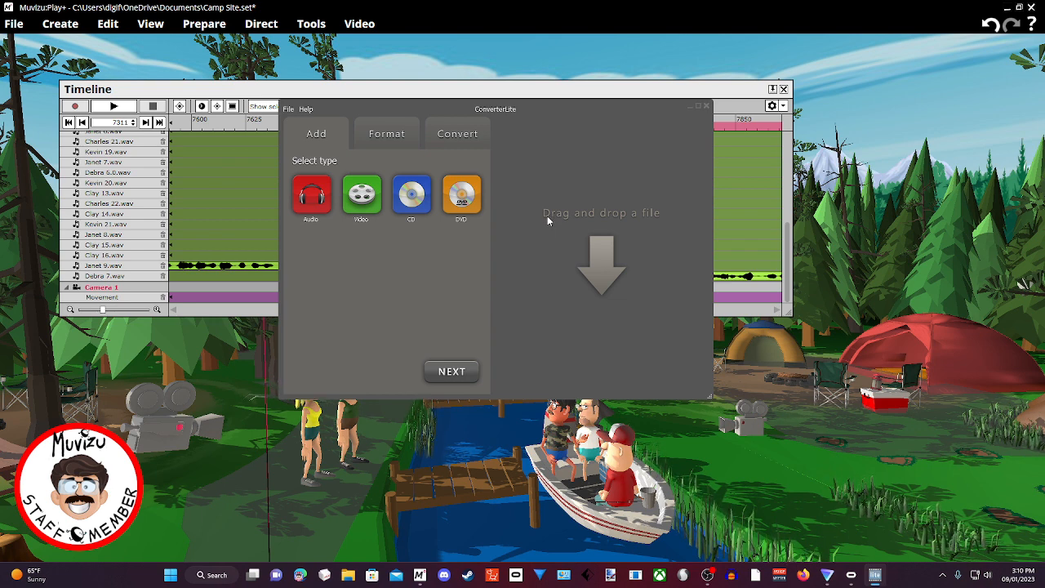
{"action": "left_click", "coordinate": [348, 575]}
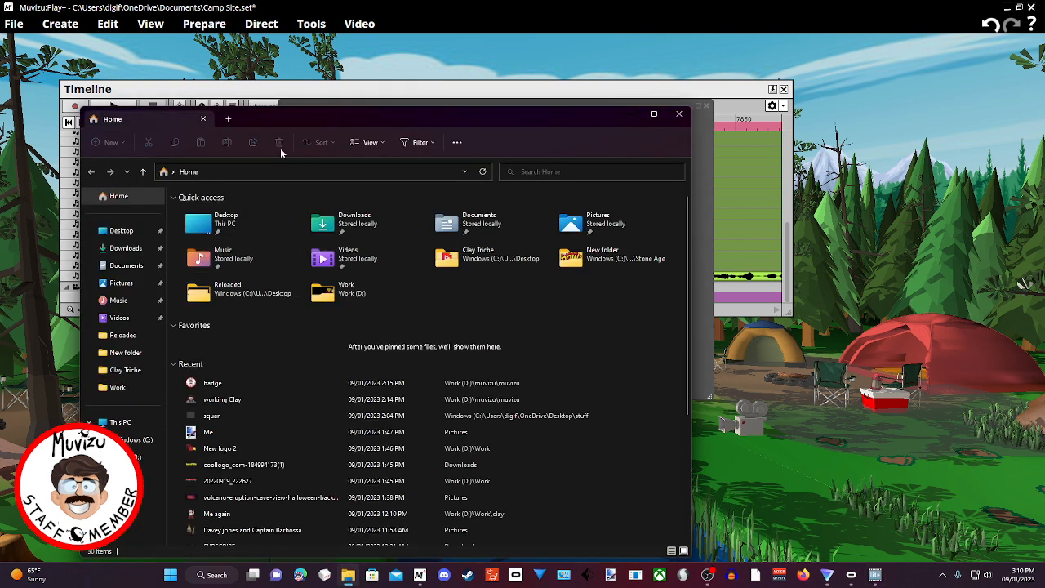
{"action": "left_click", "coordinate": [123, 370]}
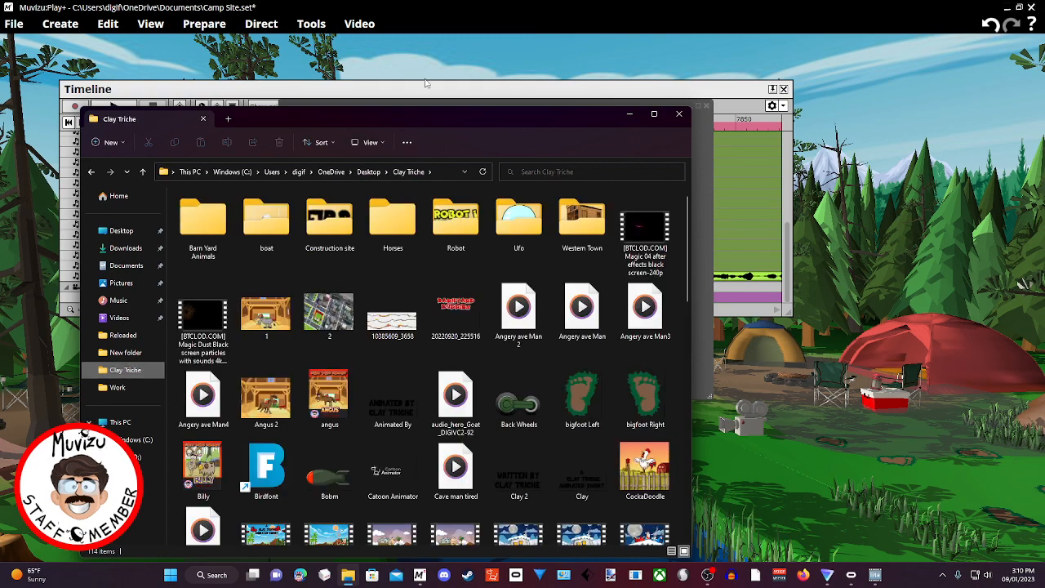
Add the CTA 2 video from the open folder to ConverterLite's file list and close File Explorer
{"action": "left_click_drag", "start_coordinate": [436, 118], "coordinate": [326, 72]}
{"action": "scroll", "coordinate": [293, 361], "scroll_direction": "down", "scroll_amount": 3}
{"action": "scroll", "coordinate": [293, 361], "scroll_direction": "up", "scroll_amount": 3}
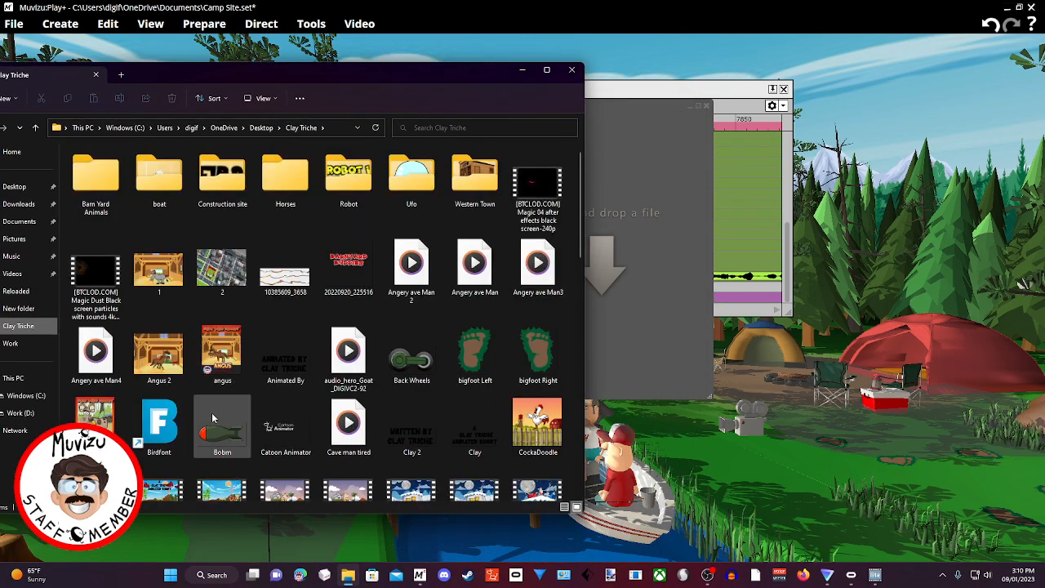
{"action": "scroll", "coordinate": [212, 412], "scroll_direction": "down", "scroll_amount": 5}
{"action": "left_click", "coordinate": [222, 156]}
{"action": "left_click_drag", "start_coordinate": [655, 219], "coordinate": [657, 217]}
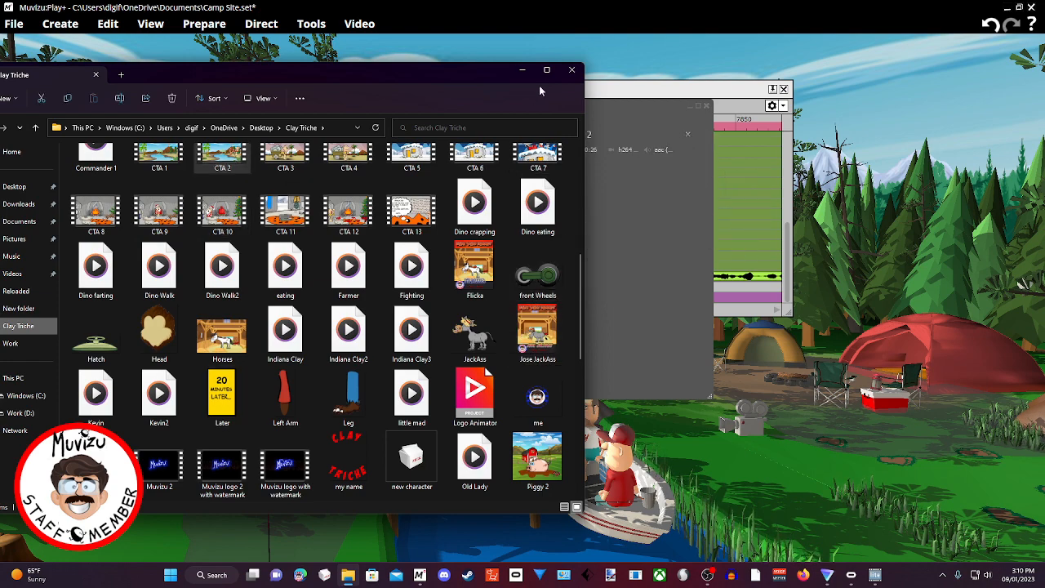
{"action": "left_click", "coordinate": [571, 69]}
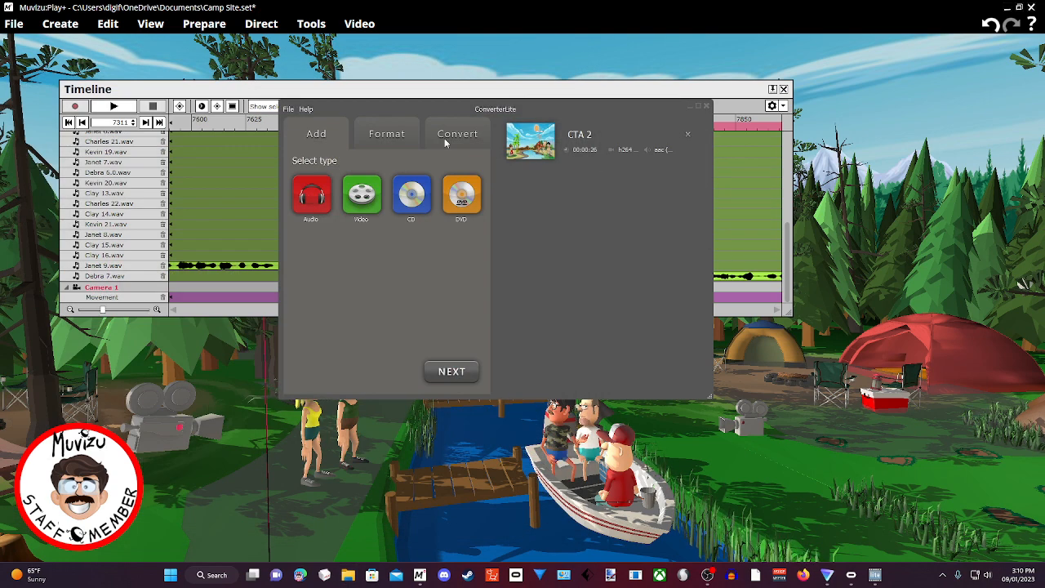
Examine the output formats ConverterLite offers for the CTA 2 video
{"action": "left_click", "coordinate": [396, 135]}
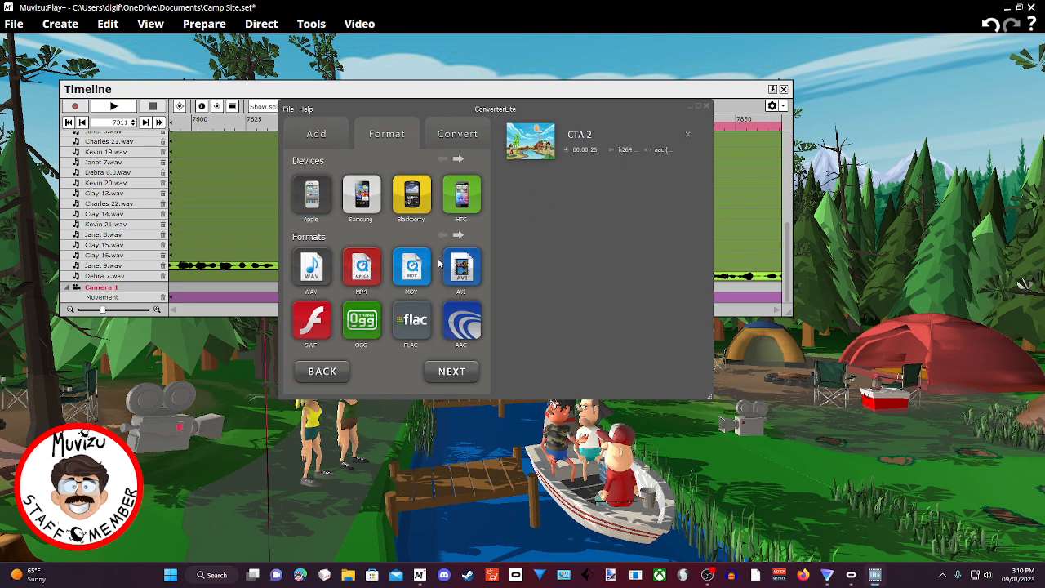
{"action": "scroll", "coordinate": [458, 276], "scroll_direction": "down", "scroll_amount": 3}
{"action": "scroll", "coordinate": [458, 276], "scroll_direction": "down", "scroll_amount": 3}
{"action": "scroll", "coordinate": [294, 294], "scroll_direction": "up", "scroll_amount": 2}
{"action": "scroll", "coordinate": [369, 204], "scroll_direction": "down", "scroll_amount": 1}
{"action": "scroll", "coordinate": [369, 204], "scroll_direction": "up", "scroll_amount": 2}
{"action": "scroll", "coordinate": [413, 326], "scroll_direction": "up", "scroll_amount": 2}
{"action": "scroll", "coordinate": [398, 324], "scroll_direction": "up", "scroll_amount": 3}
{"action": "scroll", "coordinate": [426, 324], "scroll_direction": "up", "scroll_amount": 1}
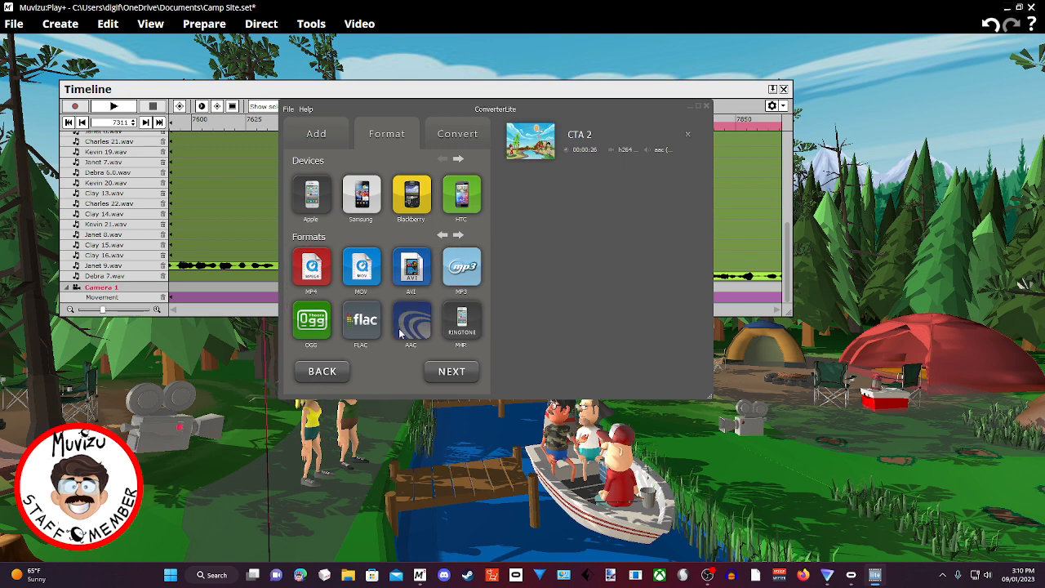
{"action": "scroll", "coordinate": [397, 331], "scroll_direction": "up", "scroll_amount": 1}
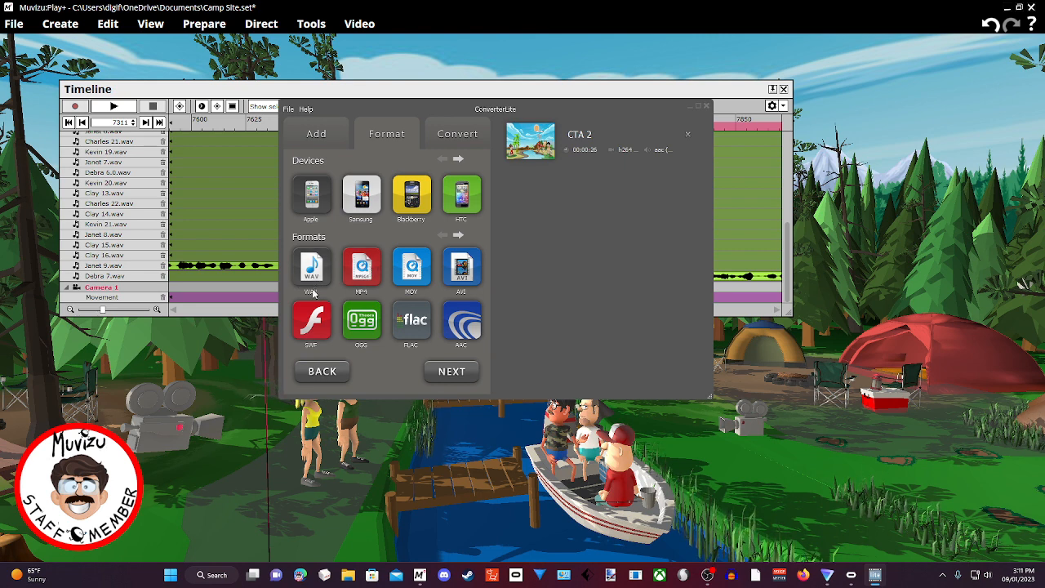
{"action": "scroll", "coordinate": [351, 284], "scroll_direction": "down", "scroll_amount": 1}
{"action": "scroll", "coordinate": [351, 284], "scroll_direction": "up", "scroll_amount": 1}
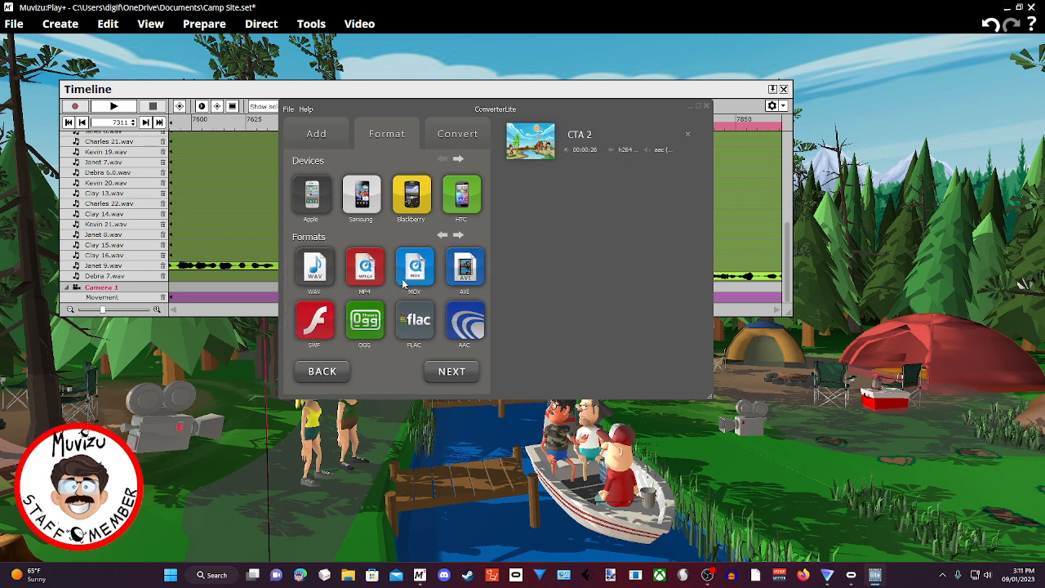
Choose MP4 output at 1920x1080 for the CTA 2 video, proceed to the conversion stage and close ConverterLite without converting
{"action": "left_click", "coordinate": [371, 278]}
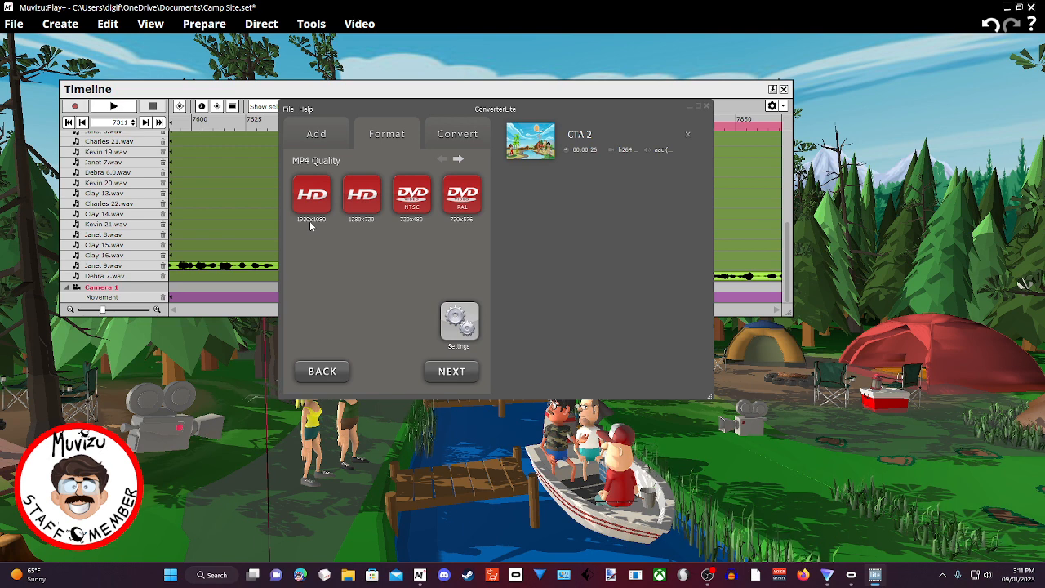
{"action": "left_click", "coordinate": [322, 211]}
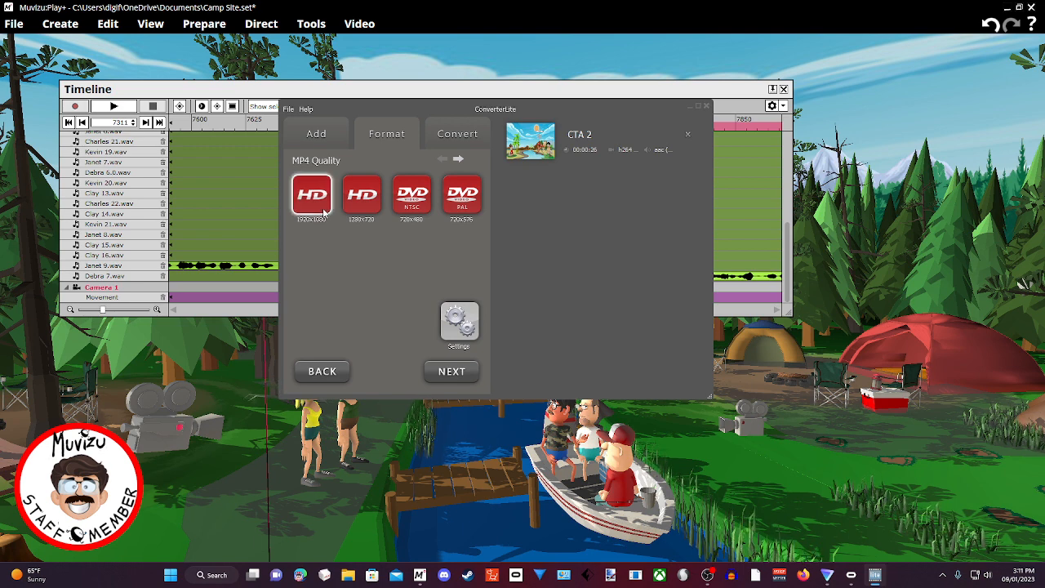
{"action": "left_click", "coordinate": [435, 369]}
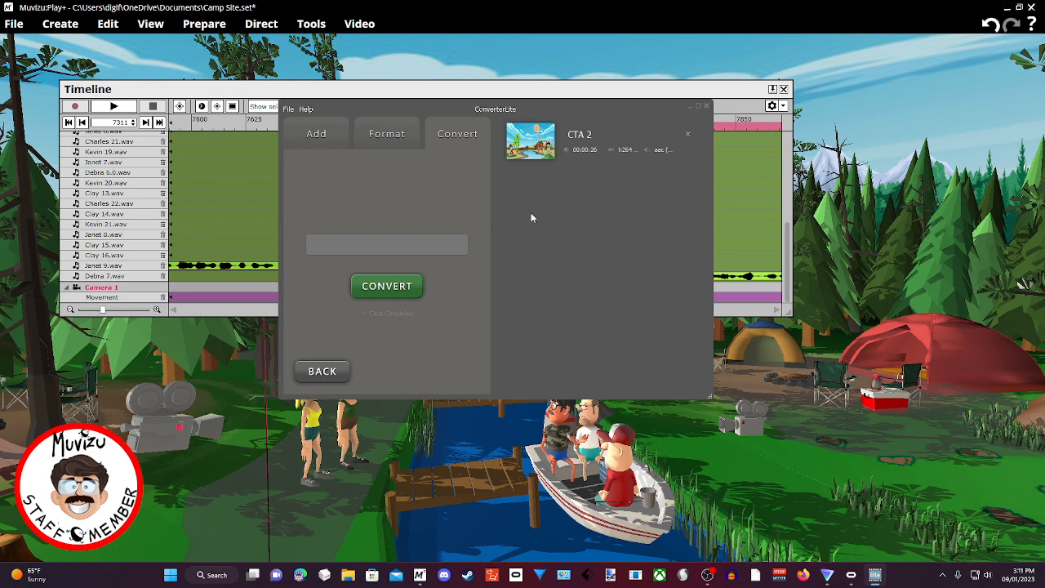
{"action": "left_click", "coordinate": [706, 105]}
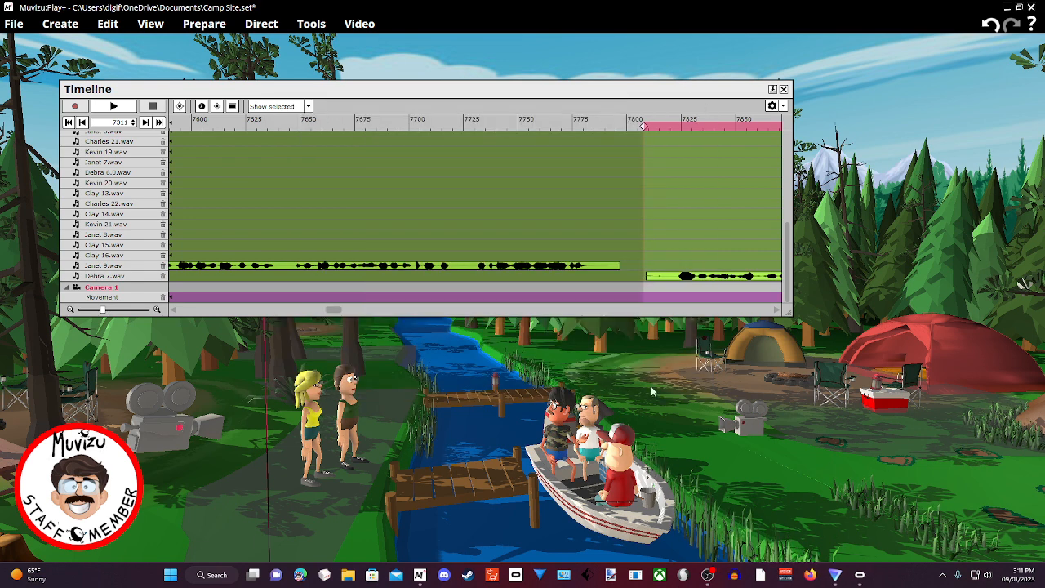
Examine the spacing between the Janet 9.wav and Debra 7.wav clips and the other dialogue tracks, and close the Timeline
{"action": "scroll", "coordinate": [635, 313], "scroll_direction": "right", "scroll_amount": 3}
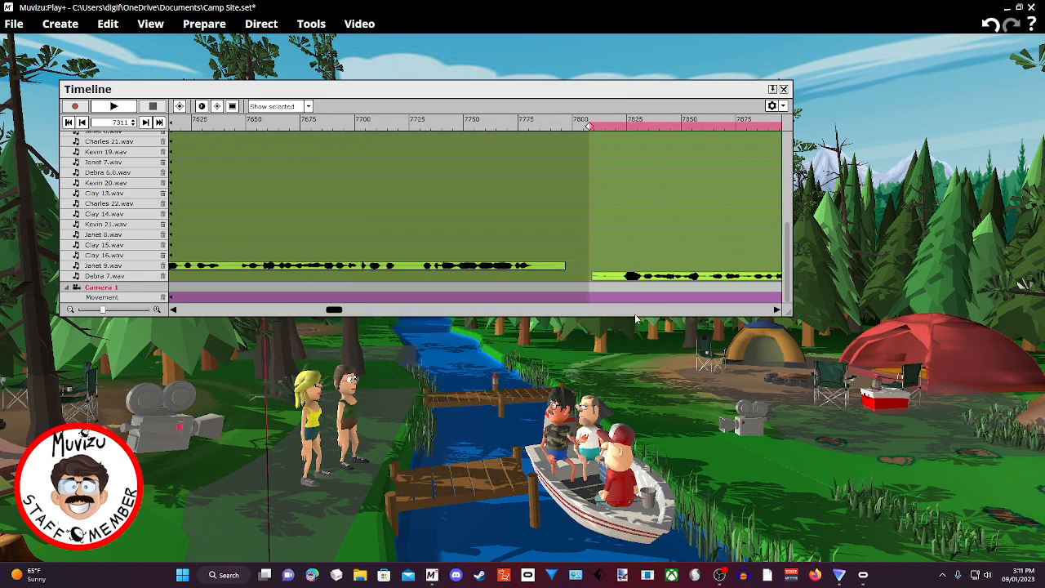
{"action": "scroll", "coordinate": [635, 314], "scroll_direction": "right", "scroll_amount": 1}
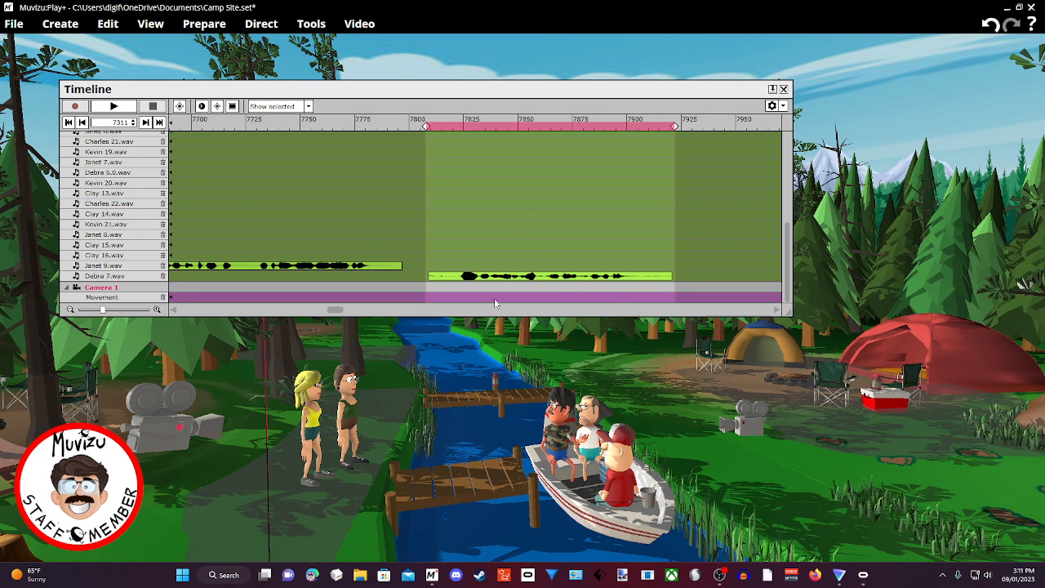
{"action": "scroll", "coordinate": [494, 310], "scroll_direction": "left", "scroll_amount": 1}
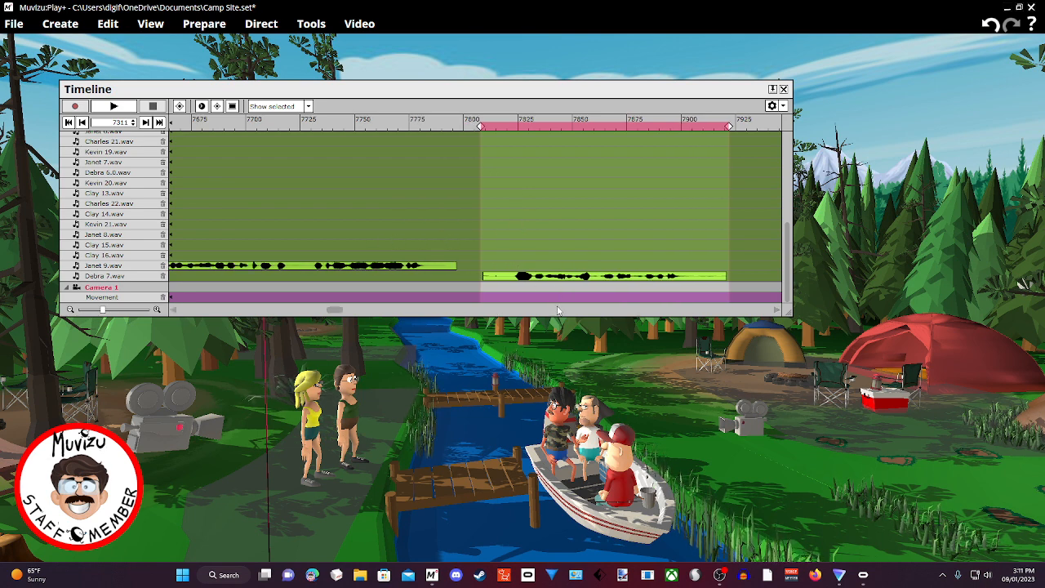
{"action": "scroll", "coordinate": [556, 312], "scroll_direction": "left", "scroll_amount": 2}
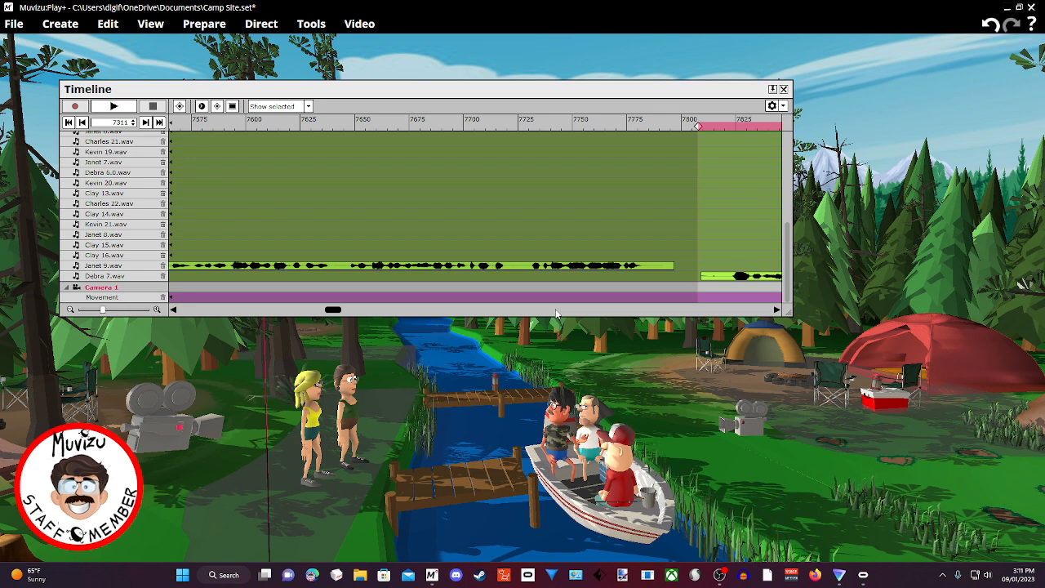
{"action": "scroll", "coordinate": [556, 312], "scroll_direction": "up", "scroll_amount": 1}
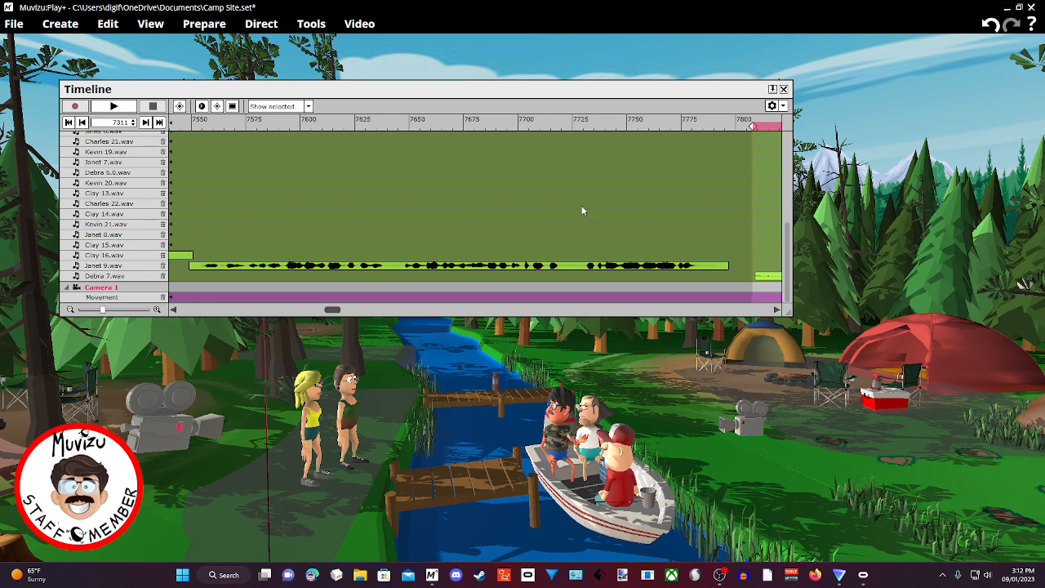
{"action": "scroll", "coordinate": [574, 183], "scroll_direction": "up", "scroll_amount": 5}
{"action": "scroll", "coordinate": [575, 186], "scroll_direction": "down", "scroll_amount": 3}
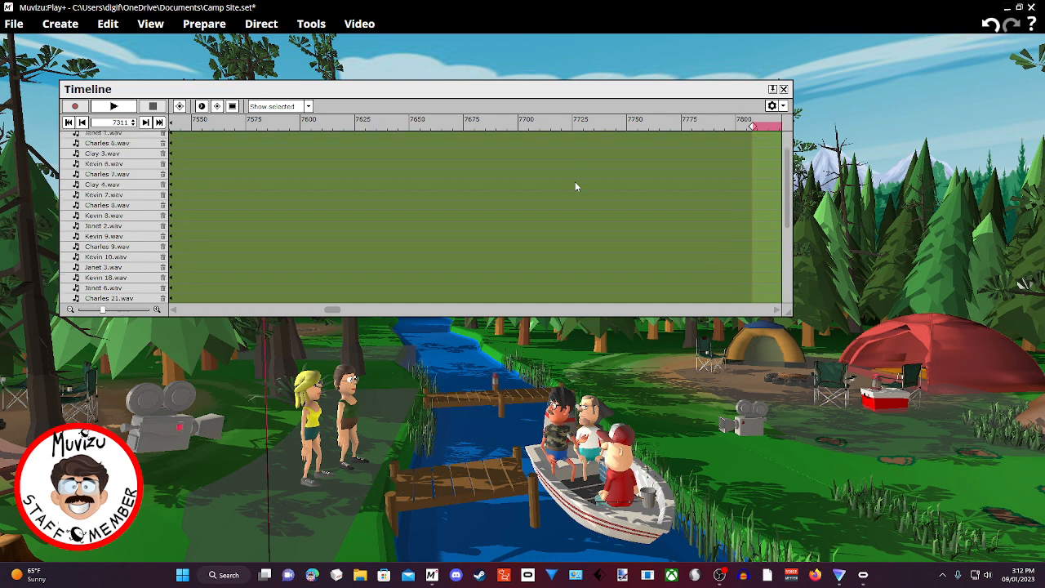
{"action": "scroll", "coordinate": [575, 186], "scroll_direction": "down", "scroll_amount": 3}
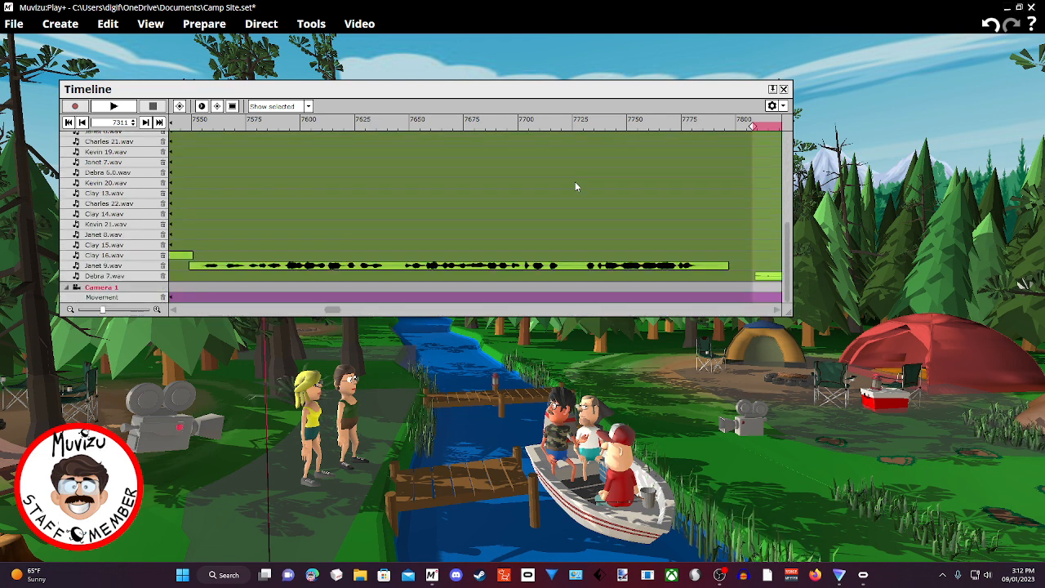
{"action": "scroll", "coordinate": [581, 310], "scroll_direction": "right", "scroll_amount": 3}
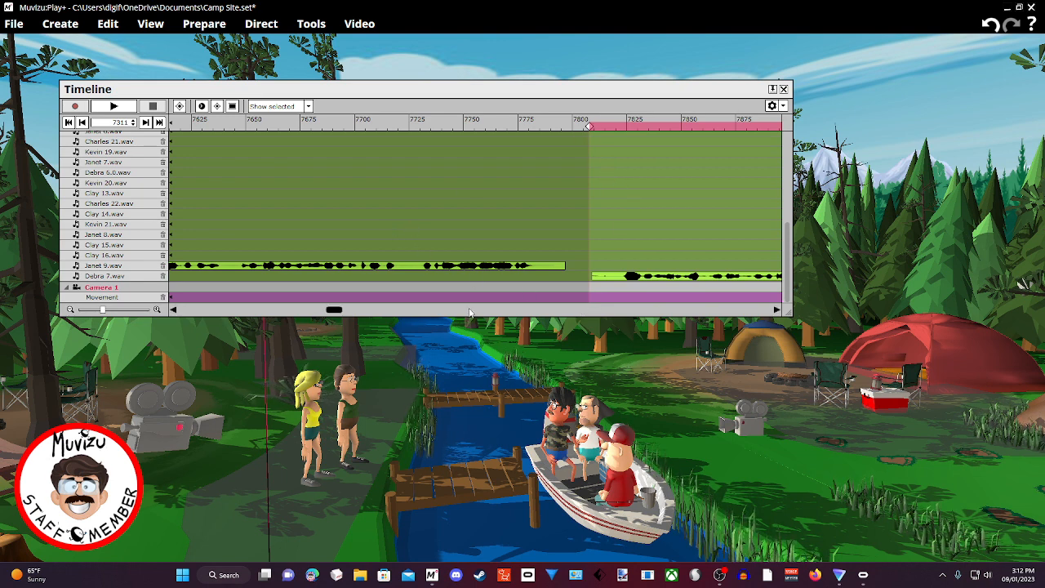
{"action": "scroll", "coordinate": [470, 311], "scroll_direction": "right", "scroll_amount": 2}
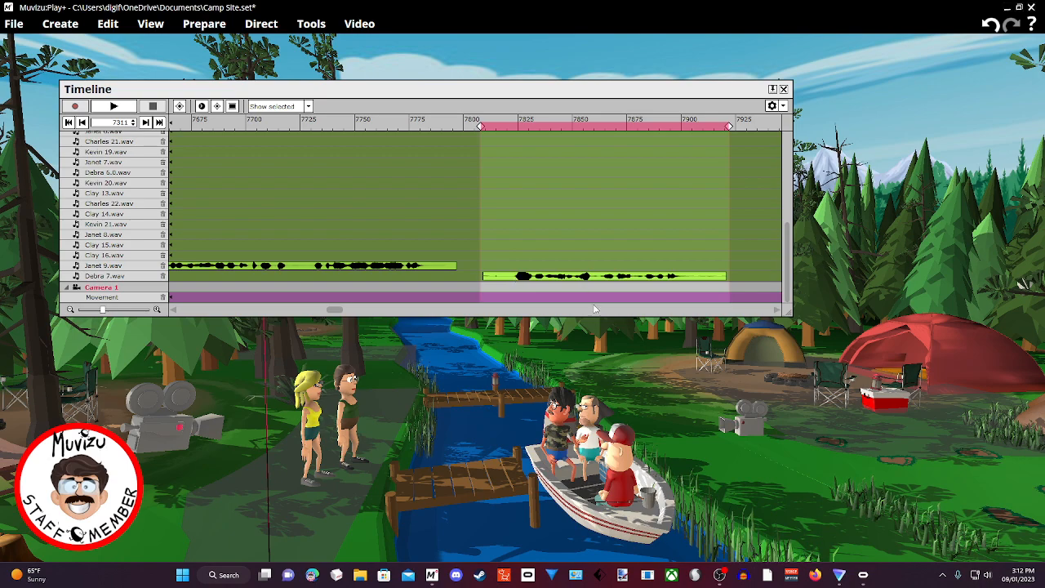
{"action": "scroll", "coordinate": [592, 306], "scroll_direction": "right", "scroll_amount": 3}
{"action": "left_click", "coordinate": [783, 88]}
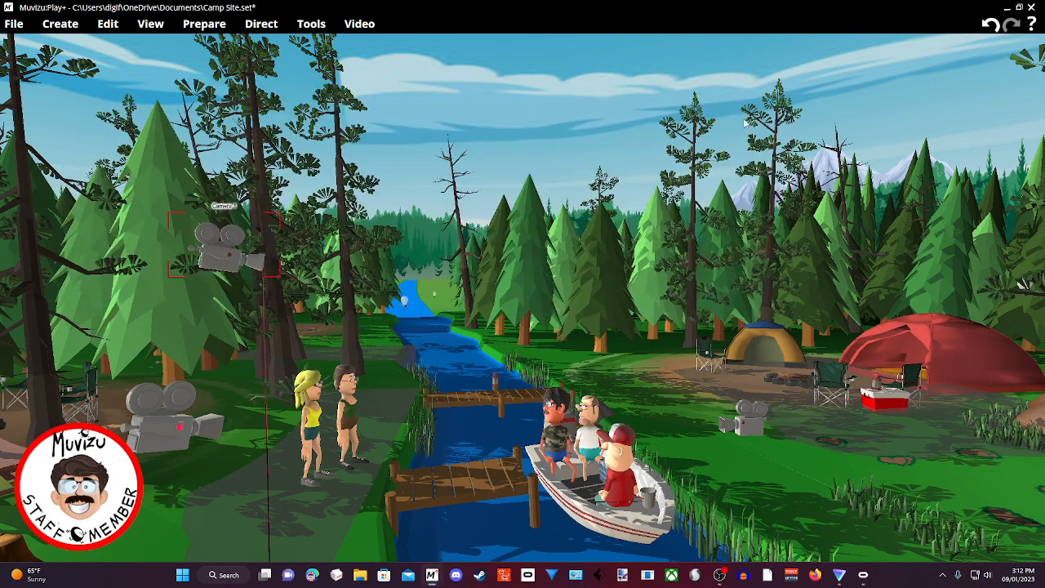
Survey the camp set around the river, boat, characters, trailer and Camera 1 from several viewpoints
{"action": "middle_click_drag", "start_coordinate": [139, 396], "coordinate": [306, 367]}
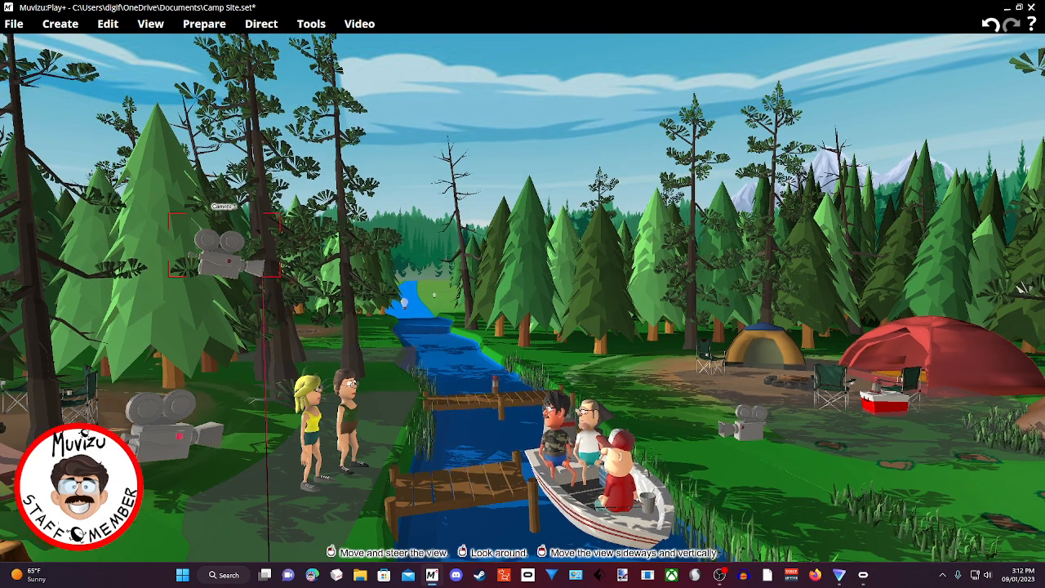
{"action": "key", "text": "Up"}
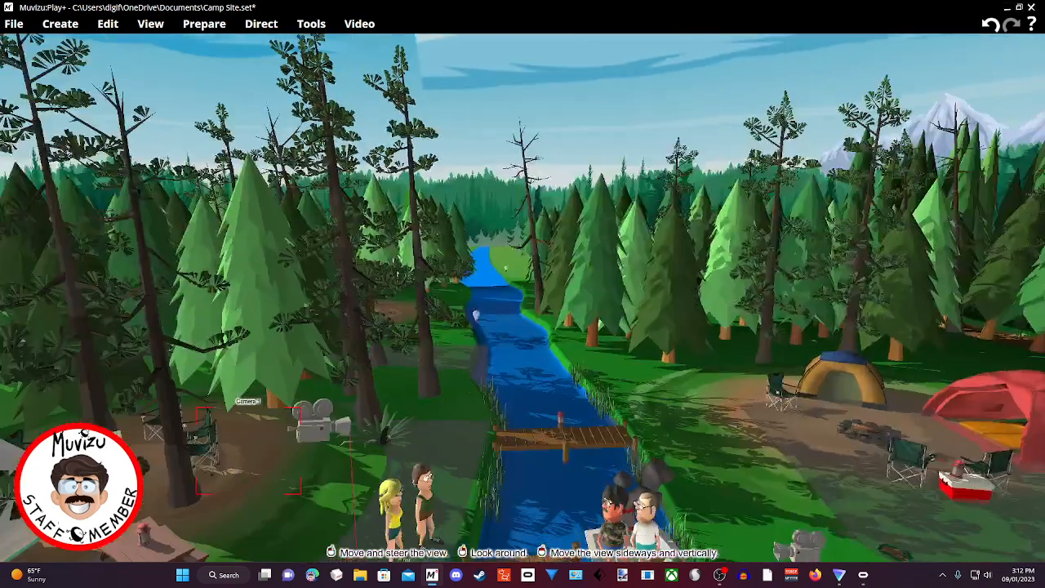
{"action": "key", "text": "Left"}
{"action": "key", "text": "Up"}
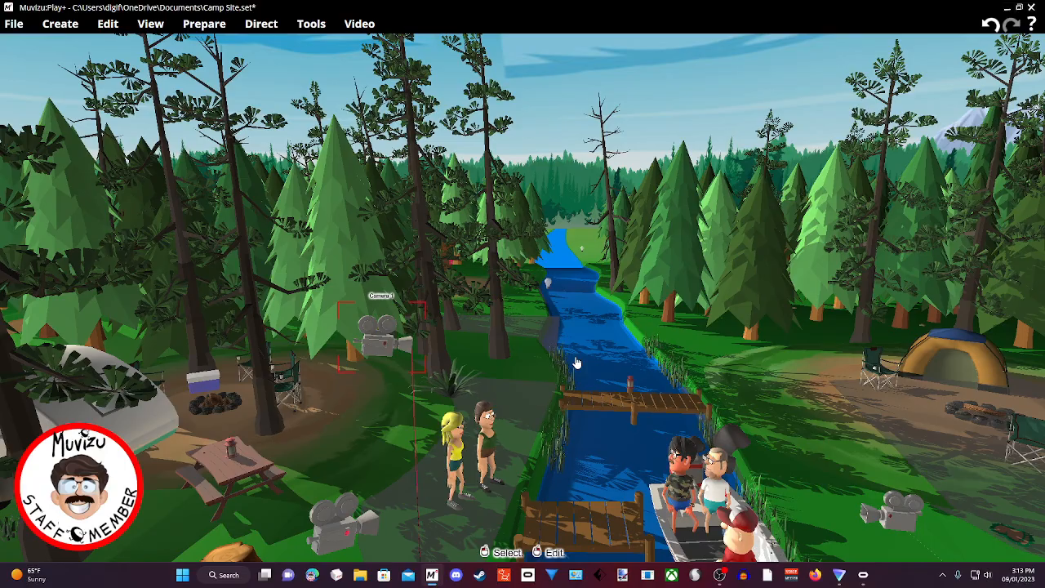
{"action": "scroll", "coordinate": [574, 359], "scroll_direction": "up", "scroll_amount": 5}
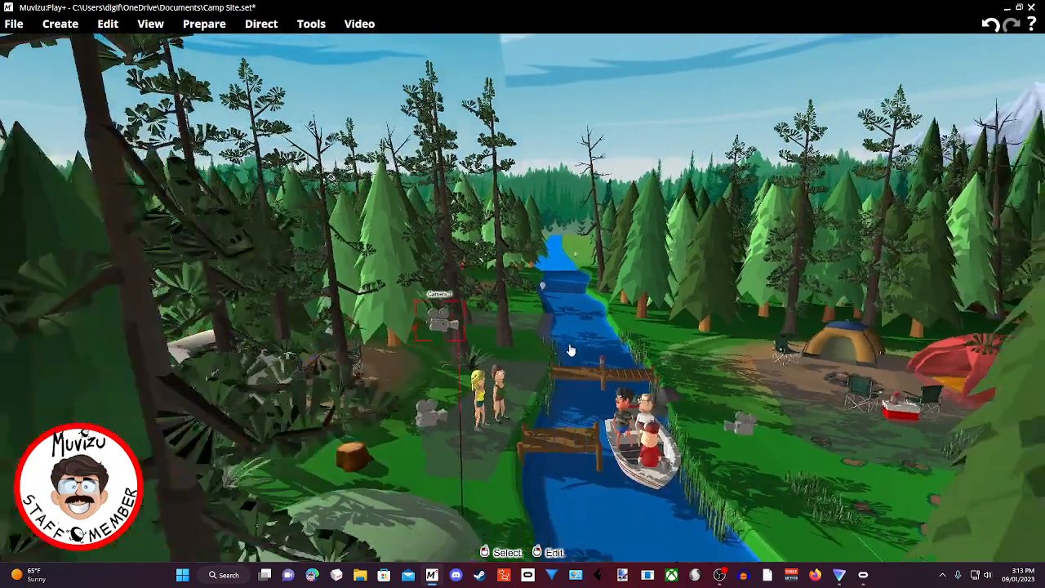
{"action": "scroll", "coordinate": [570, 349], "scroll_direction": "up", "scroll_amount": 5}
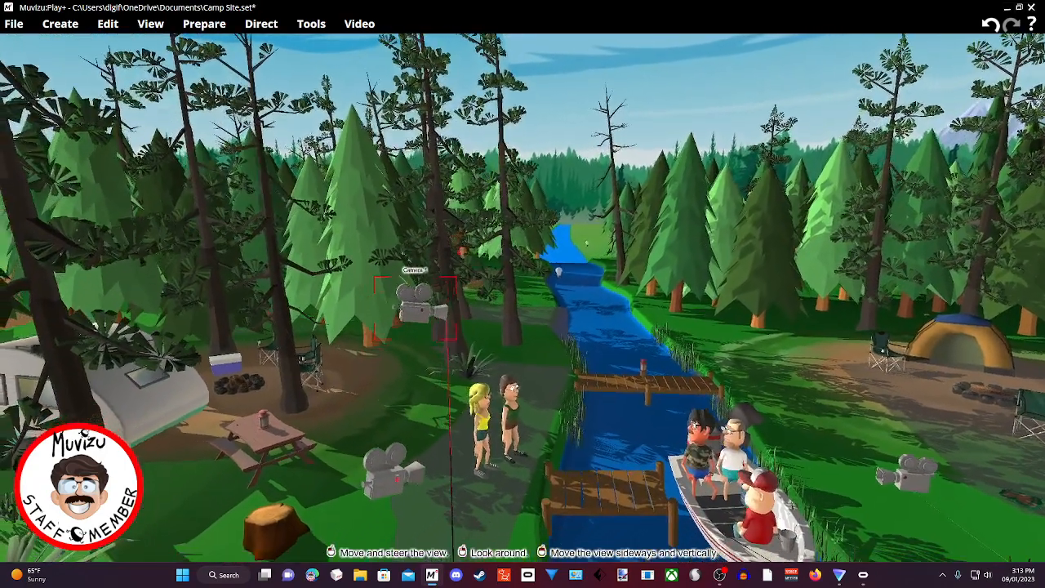
{"action": "right_click_drag", "start_coordinate": [570, 350], "coordinate": [408, 384]}
{"action": "middle_click_drag", "start_coordinate": [408, 383], "coordinate": [466, 335]}
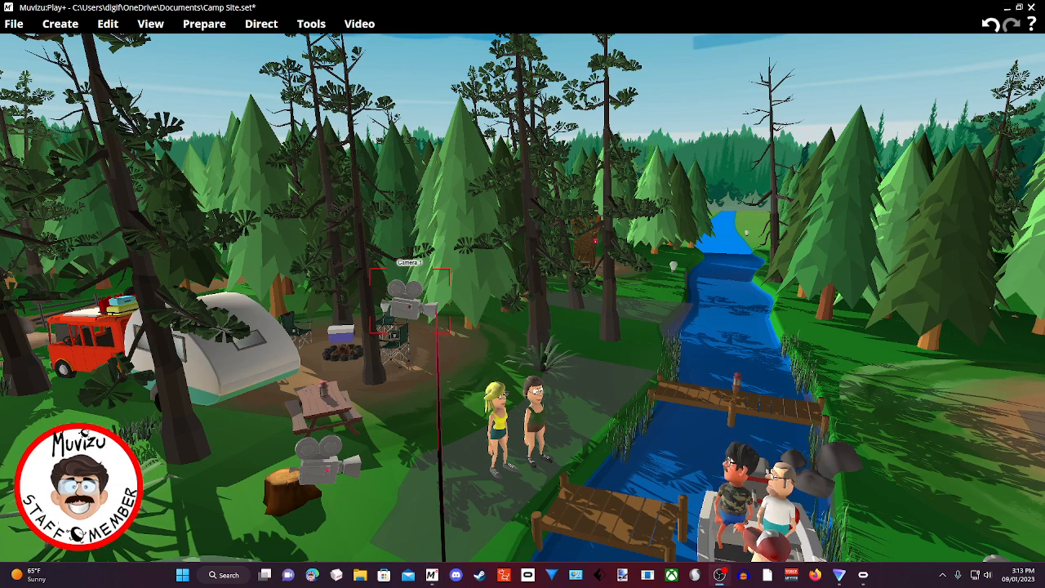
{"action": "right_click_drag", "start_coordinate": [522, 294], "coordinate": [593, 275]}
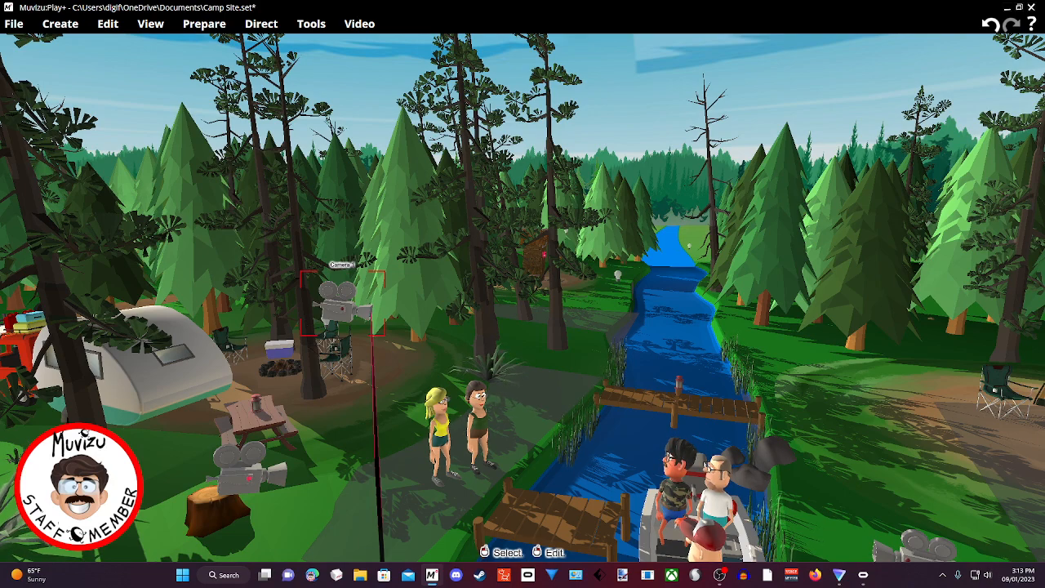
{"action": "key", "text": "w"}
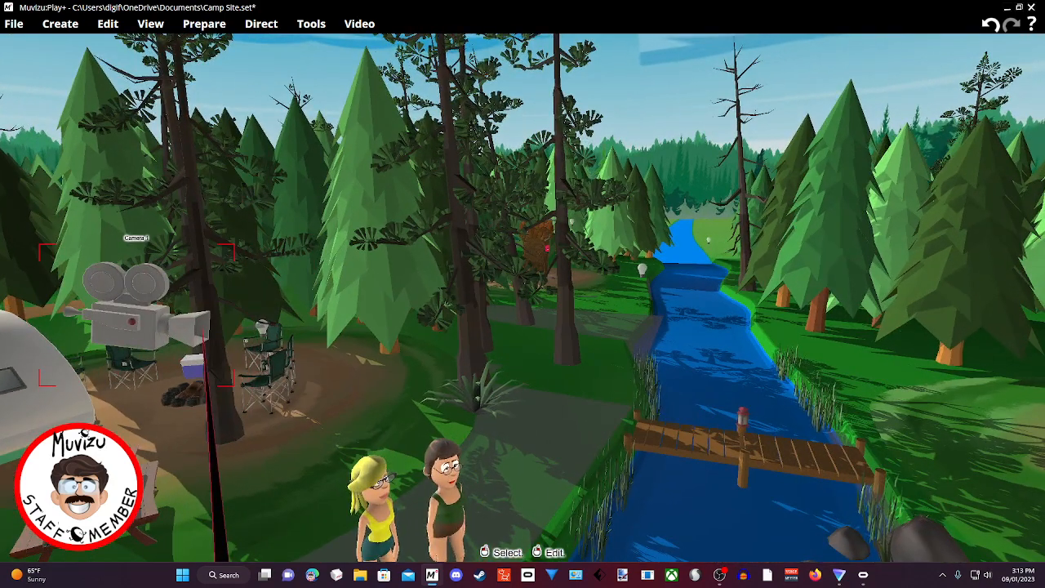